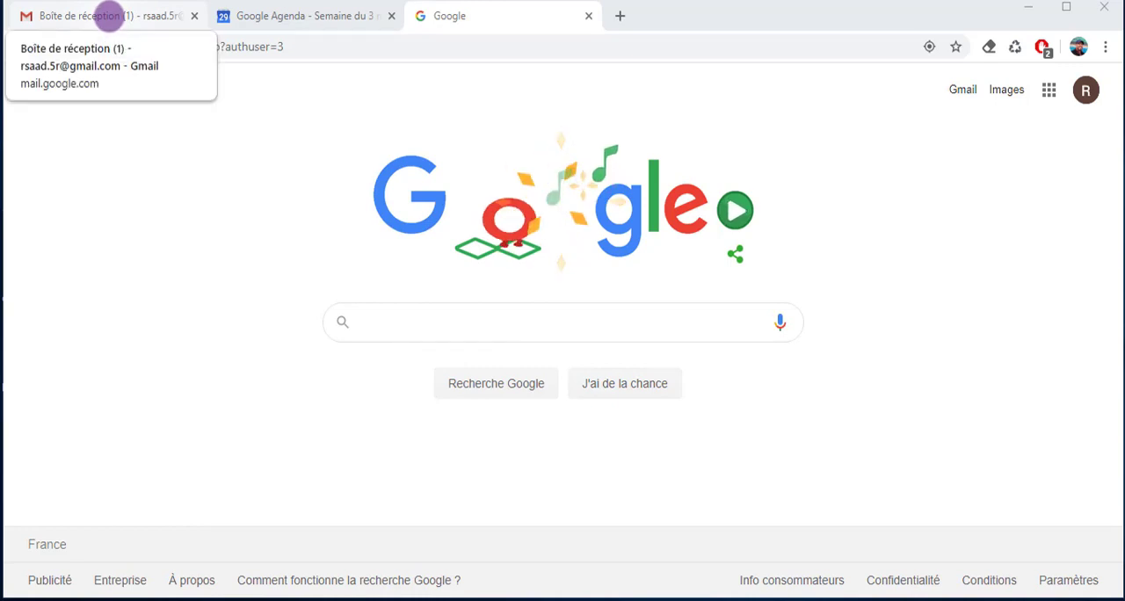
# Switch to the Gmail inbox, hide and show the side panel again, and display the Tasks list beside the messages
pyautogui.click(106, 15)
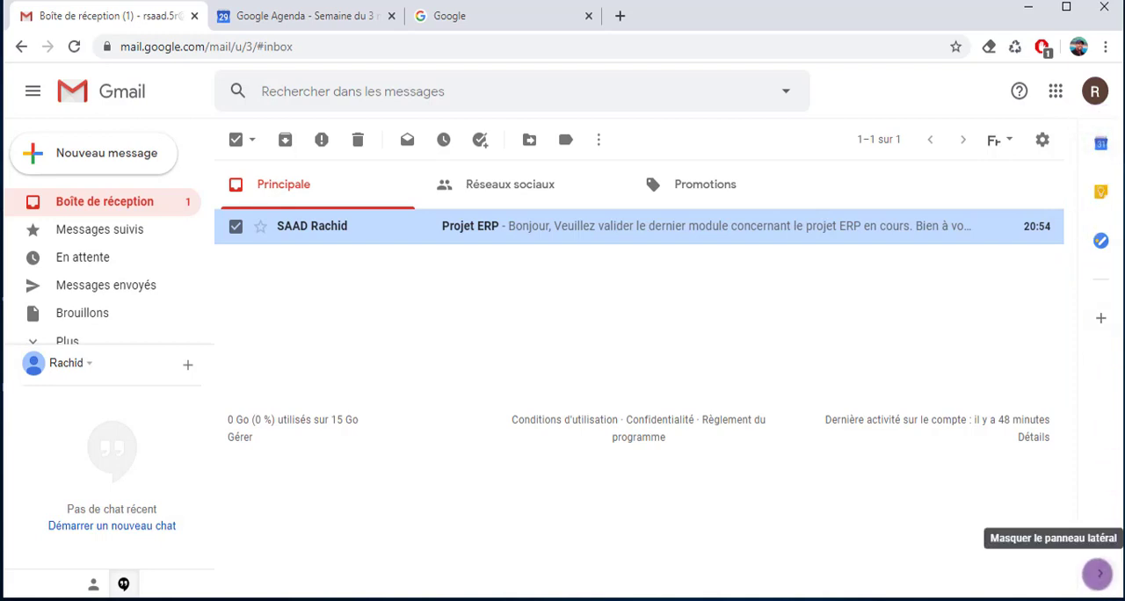
pyautogui.click(1099, 574)
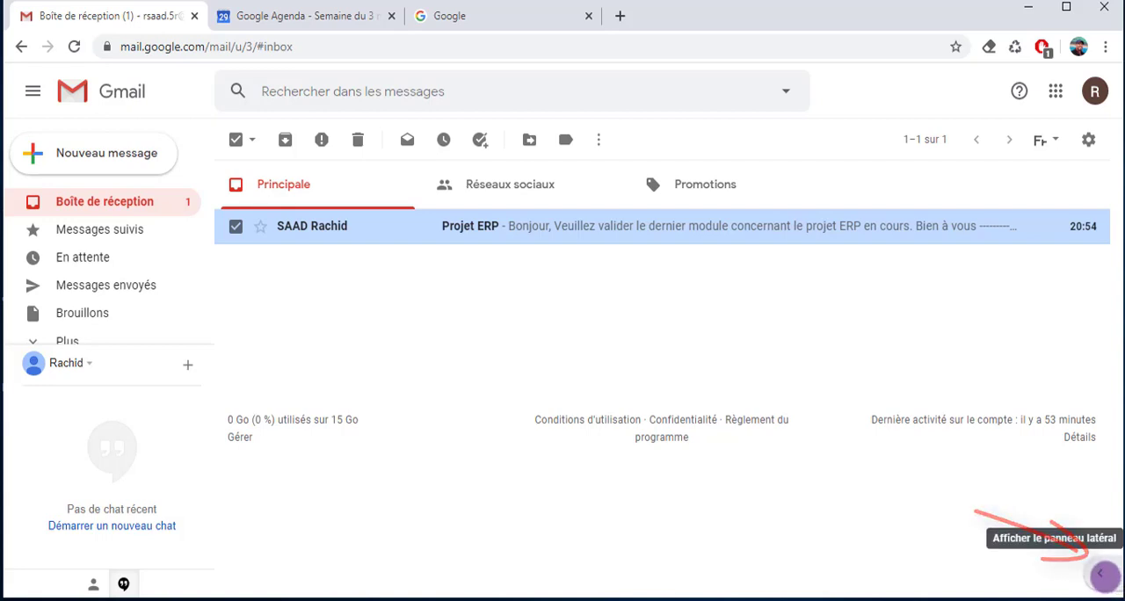
pyautogui.click(1103, 575)
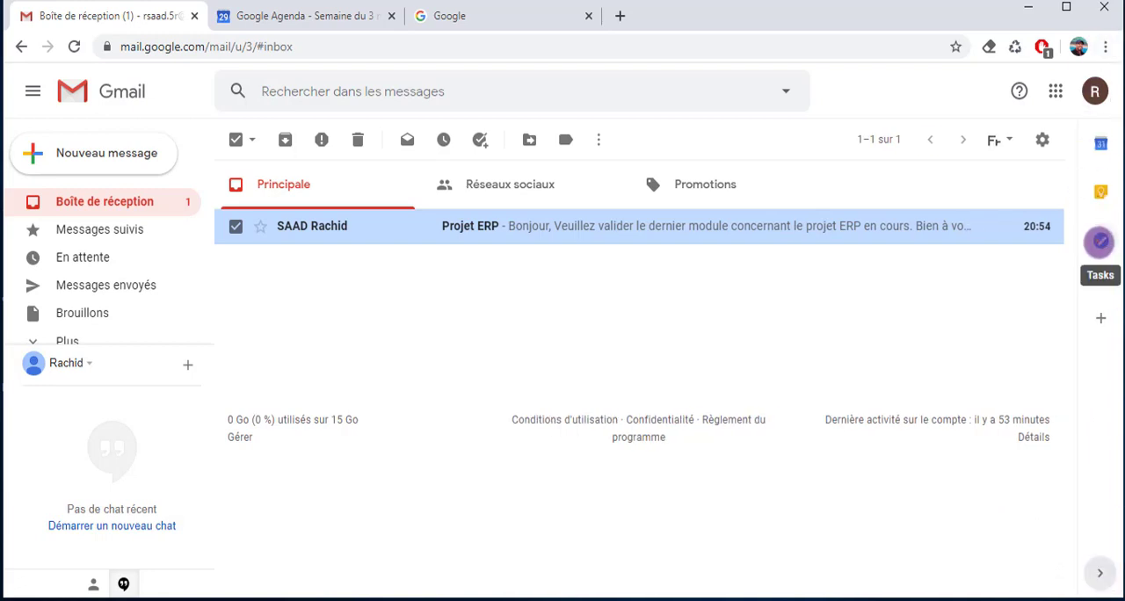
pyautogui.click(1100, 242)
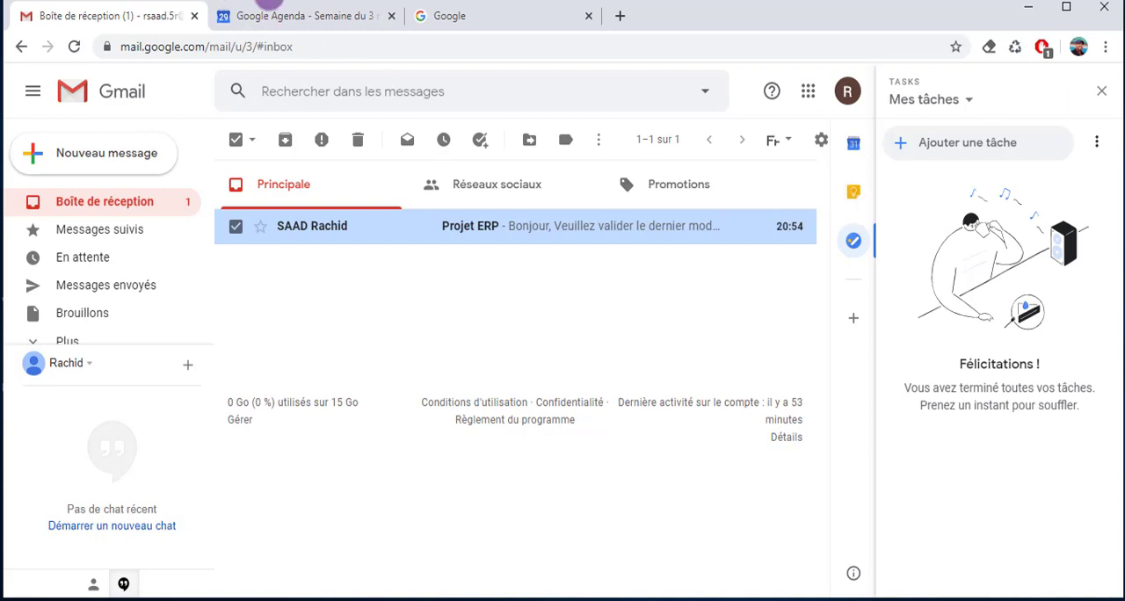
# View the Google applications list on the Google home page, and display the Tasks list beside the calendar in Google Agenda
pyautogui.click(475, 15)
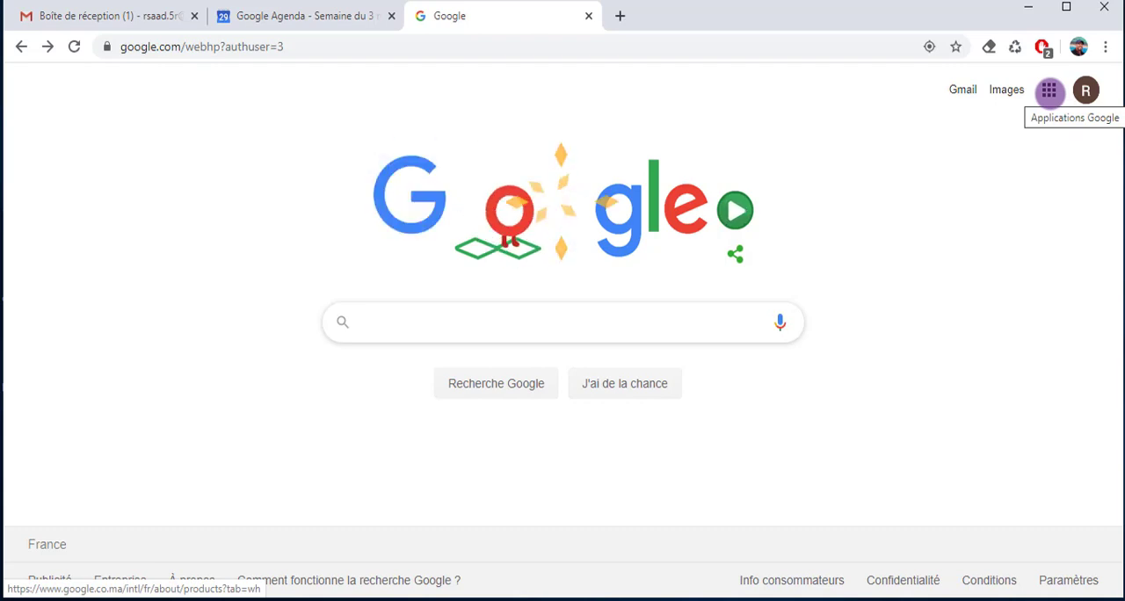
pyautogui.click(1049, 91)
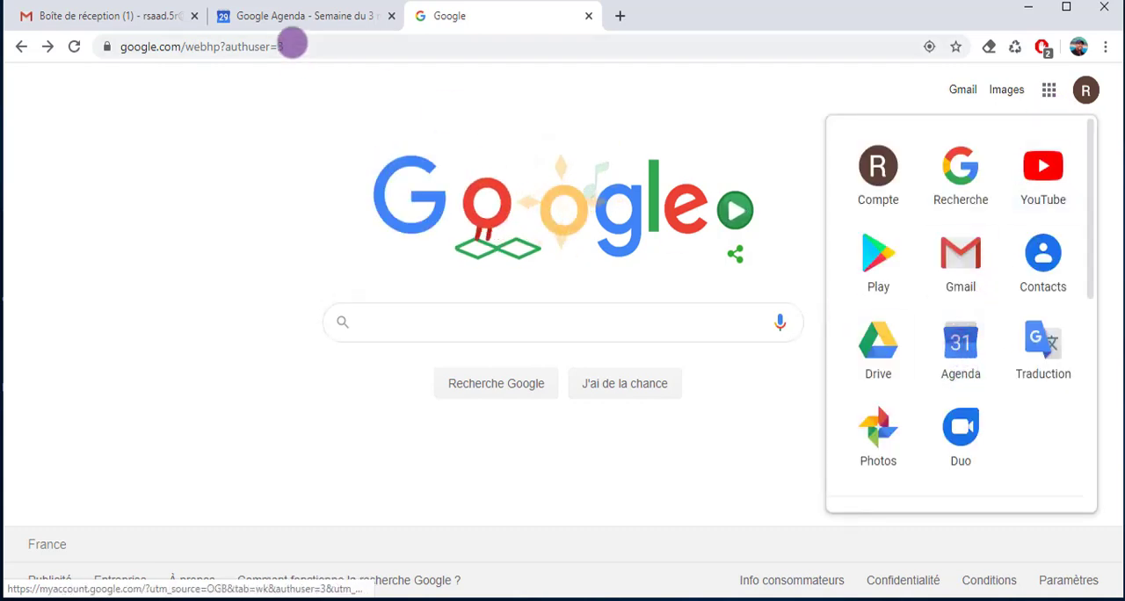
pyautogui.click(287, 16)
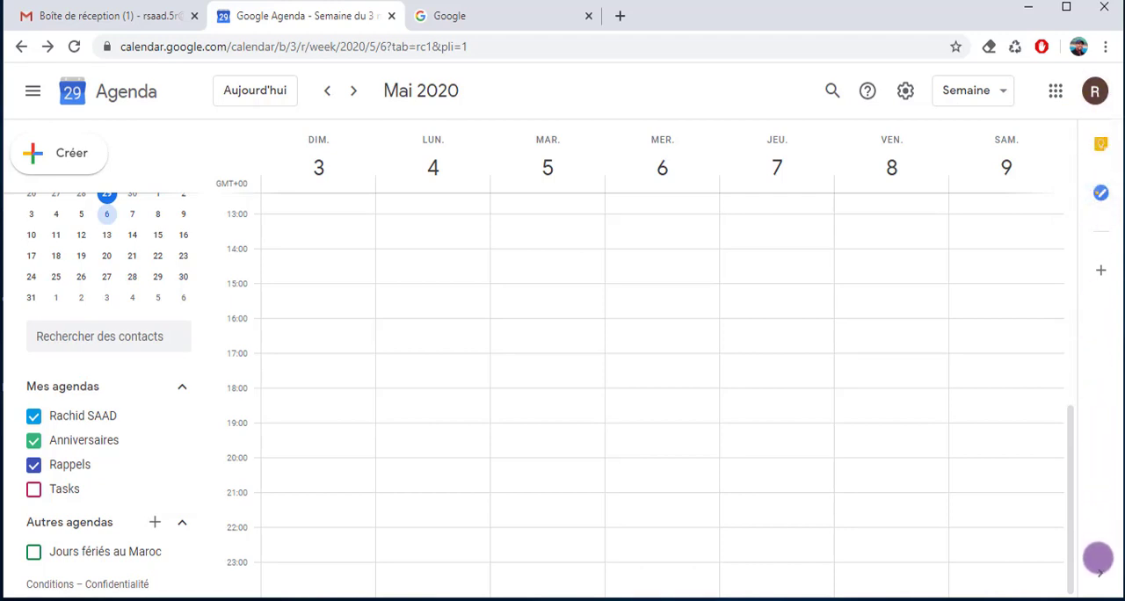
pyautogui.click(1101, 575)
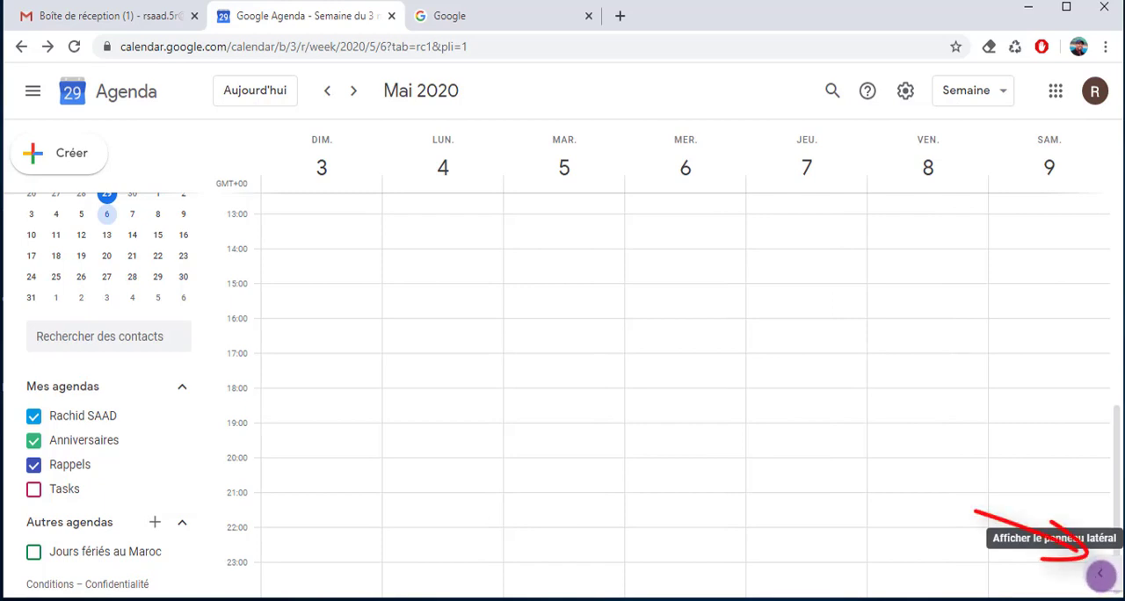
pyautogui.click(1101, 575)
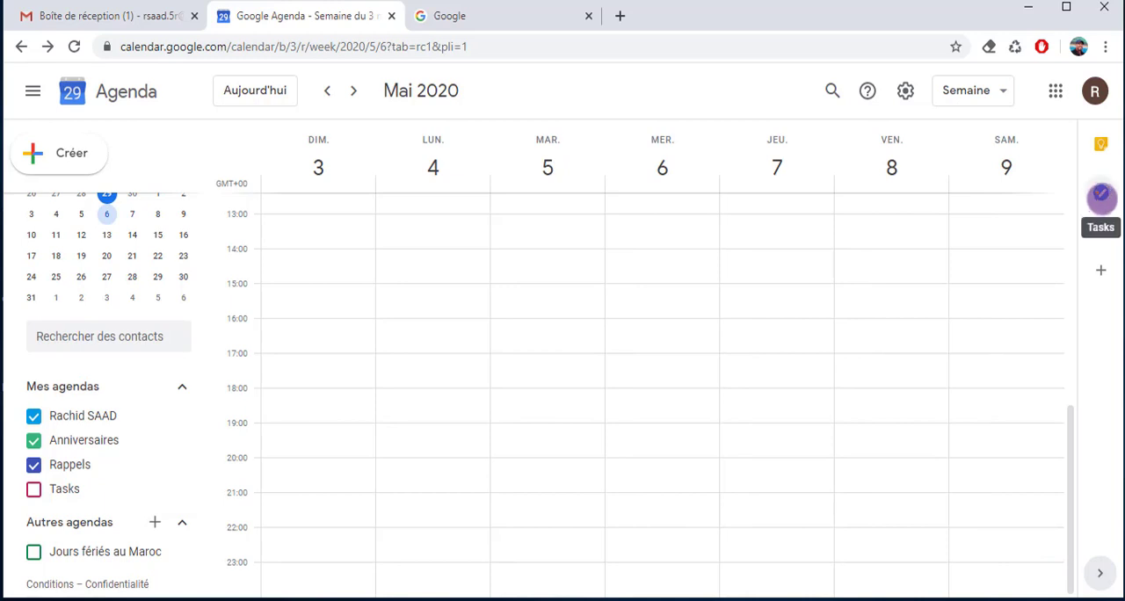
pyautogui.click(1102, 192)
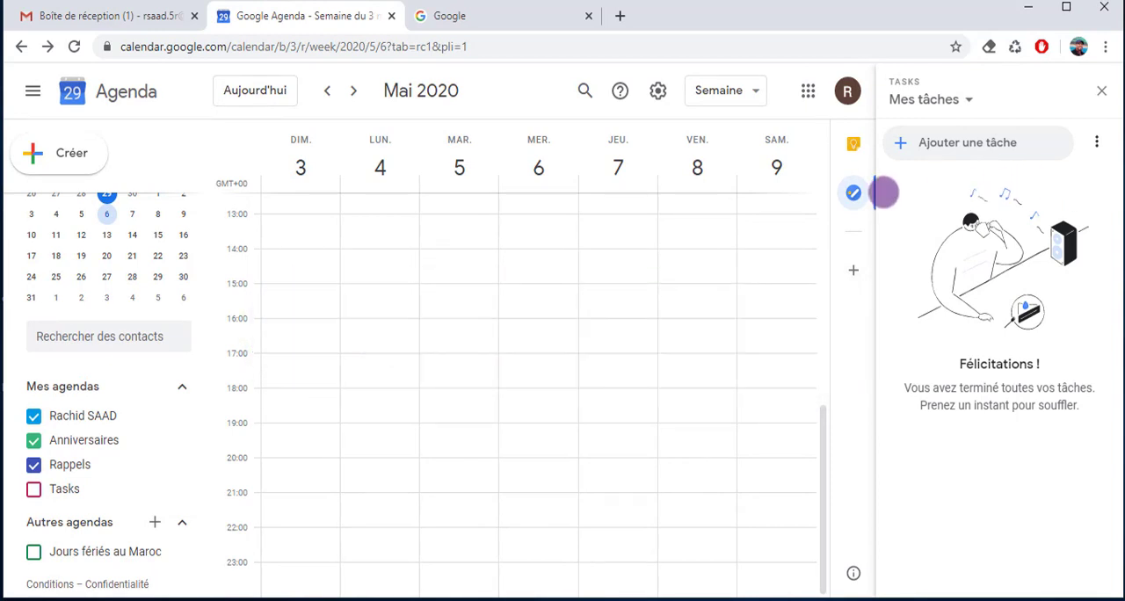
# Return to Gmail and add a task named "Organiser une réunion" to the Mes tâches list
pyautogui.click(113, 15)
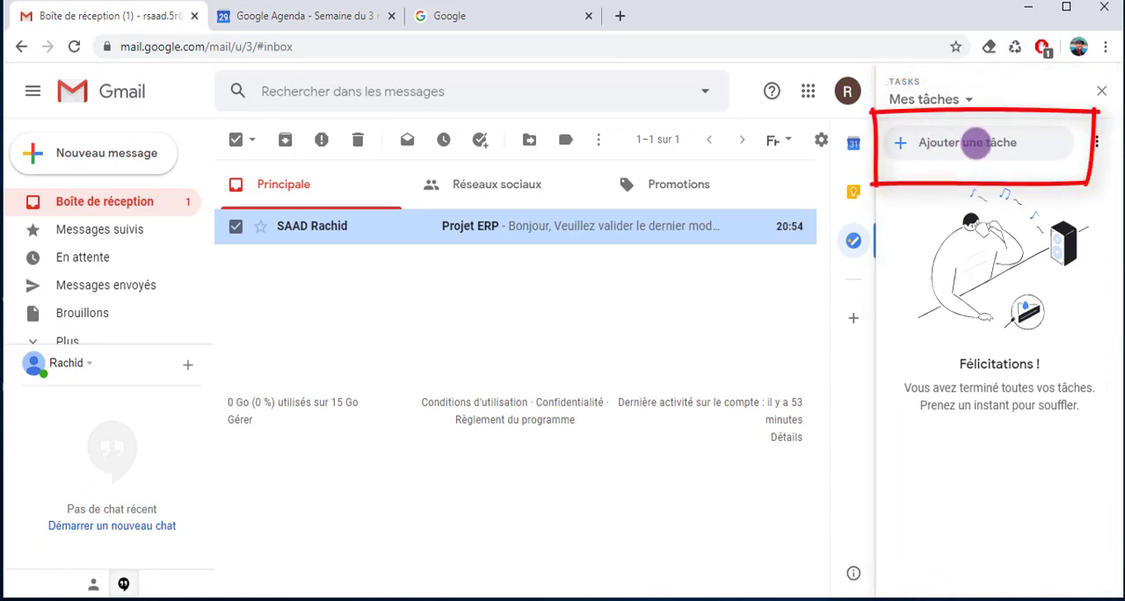
pyautogui.click(959, 144)
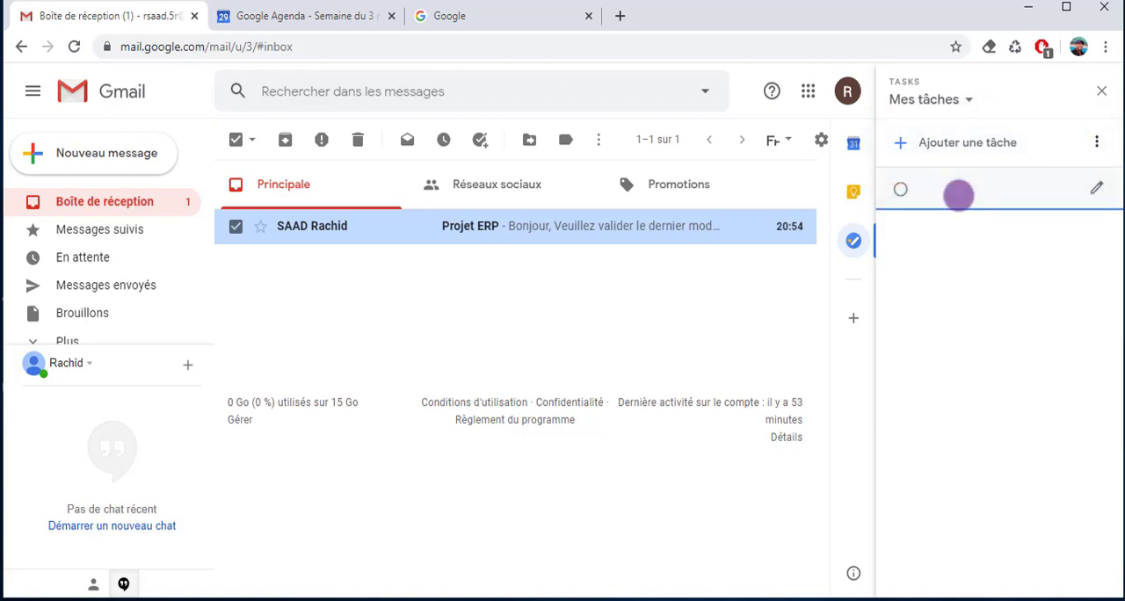
pyautogui.write('Organiser une réy')
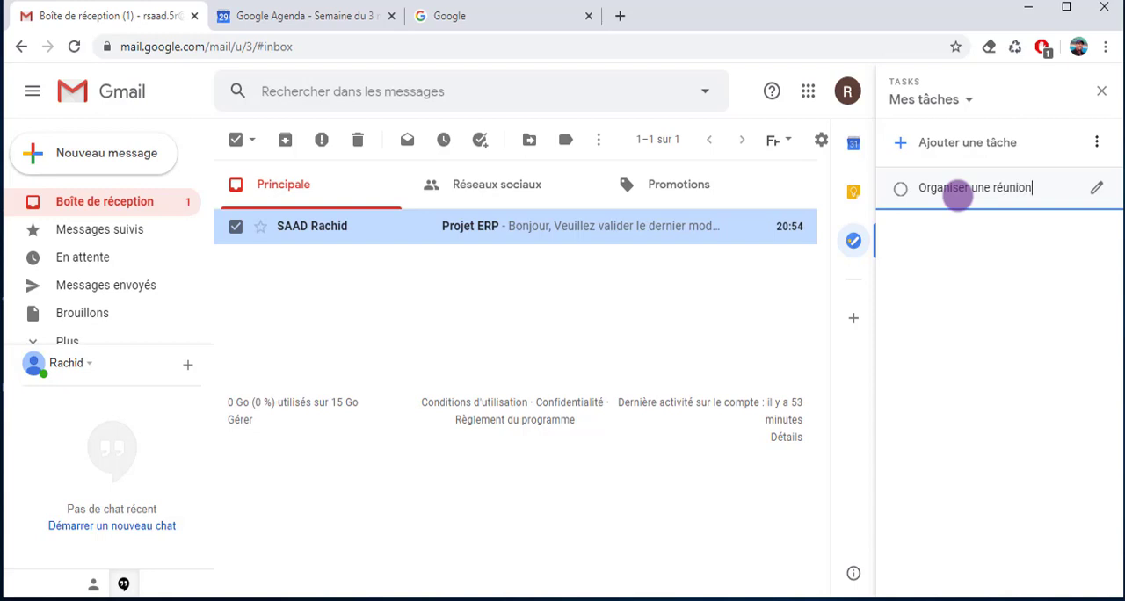
pyautogui.press('Return')
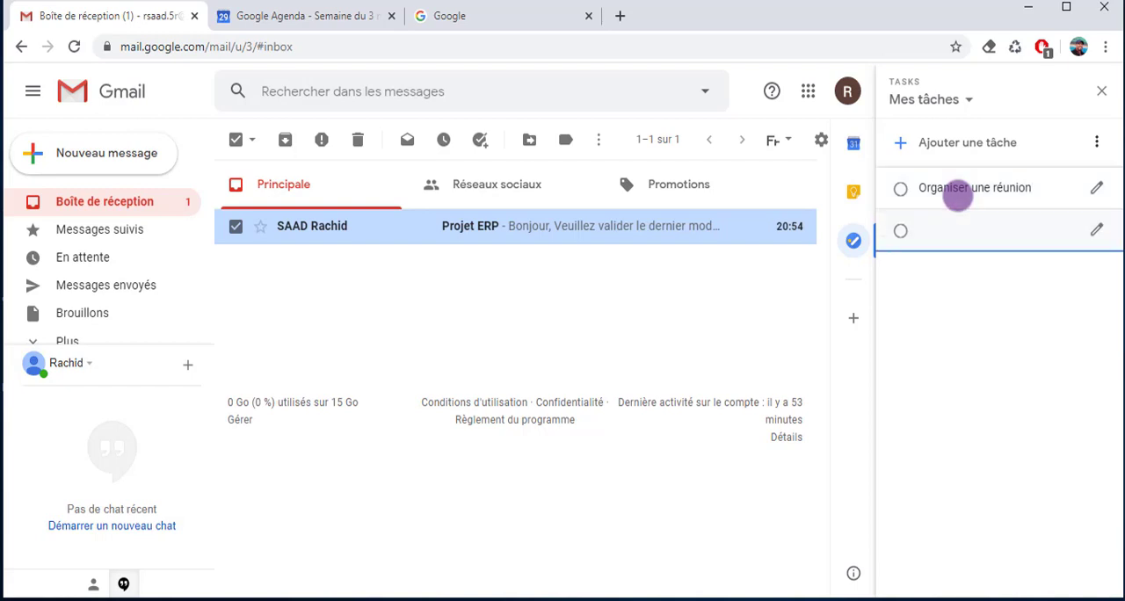
# Name the new task under "Organiser une réunion" as "Envoyer un email au RH"
pyautogui.write('Envoyer un email a')
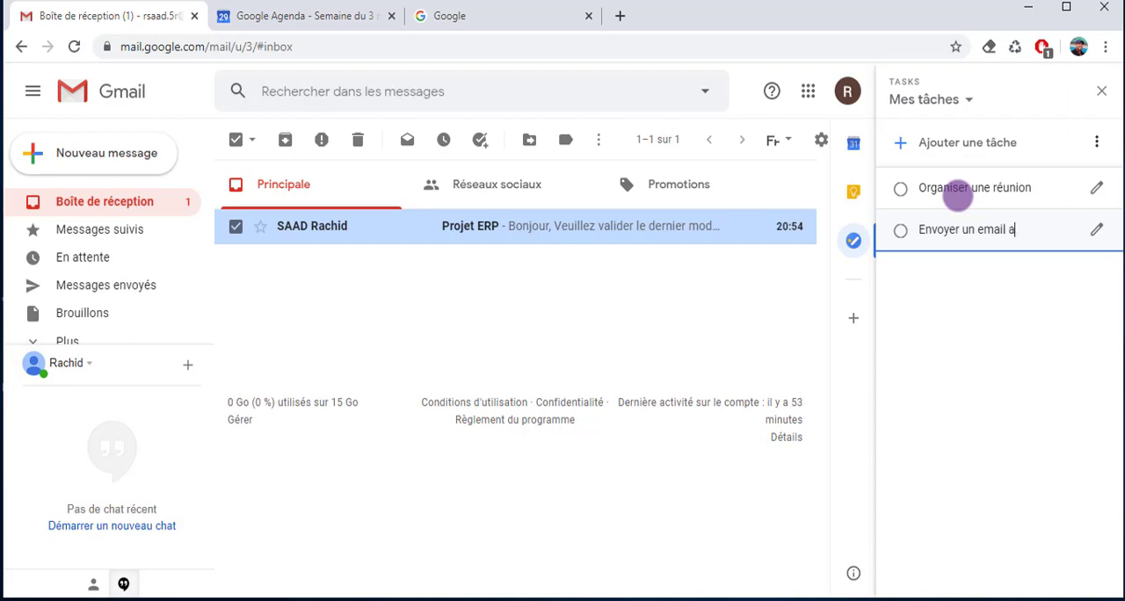
pyautogui.write('u RH')
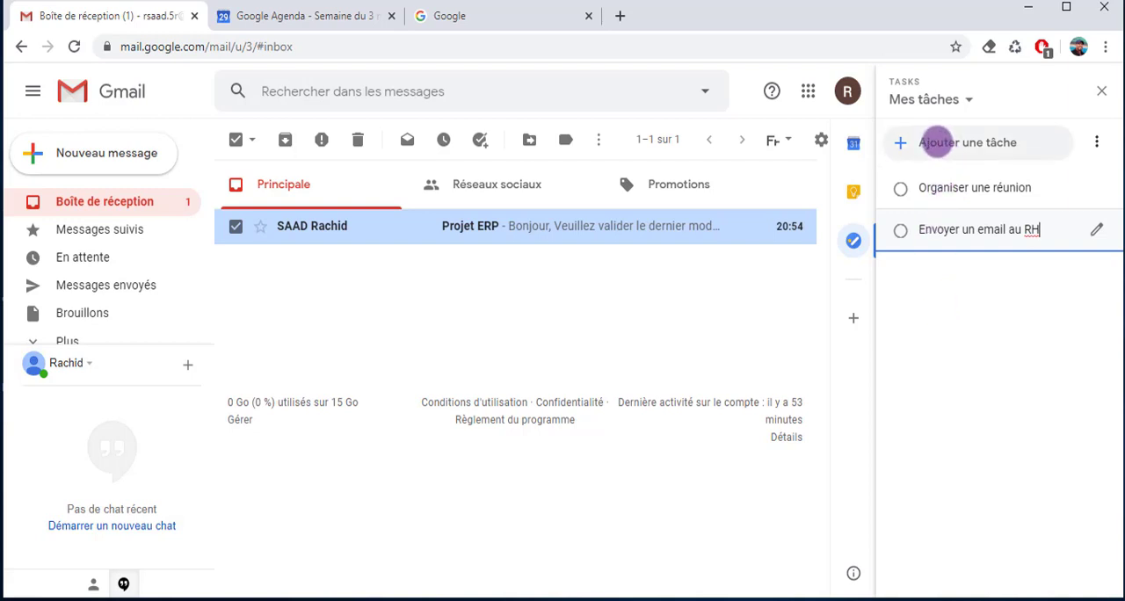
# Add another task named "Valider le projet" to the Mes tâches list
pyautogui.click(936, 141)
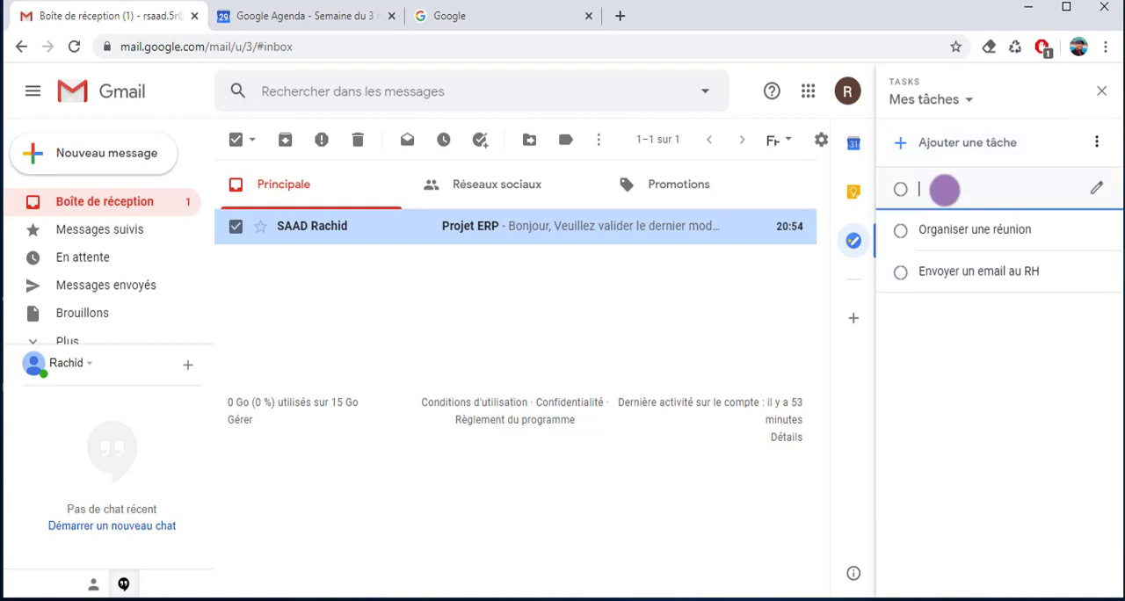
pyautogui.write('Valider le projet')
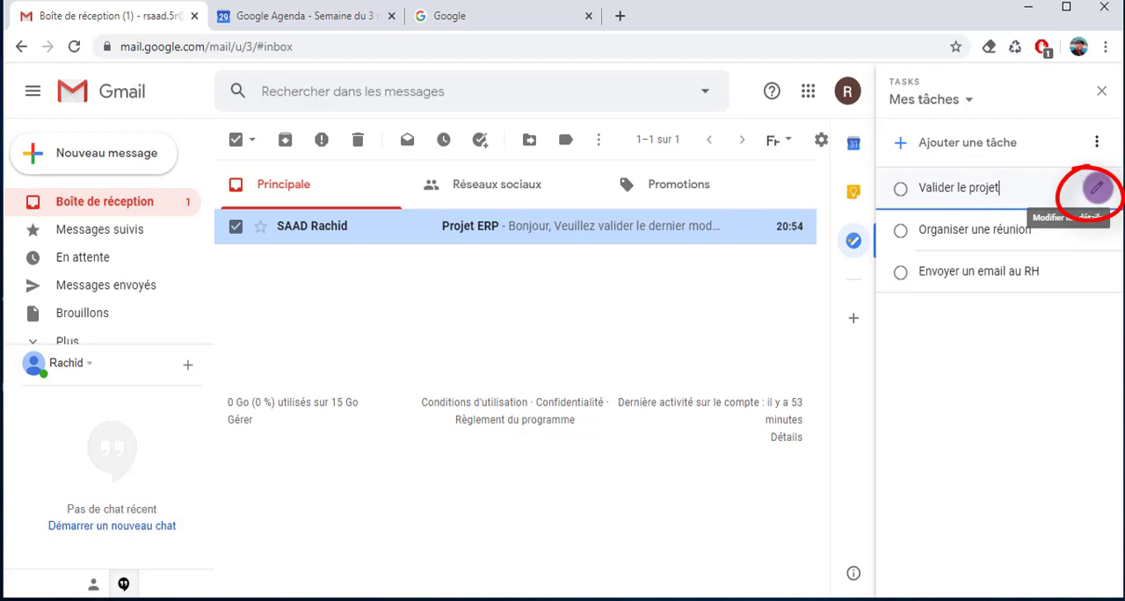
# Edit the task "Valider le projet" and enter "Faire appel aux collaborateurs" as its details
pyautogui.click(1096, 188)
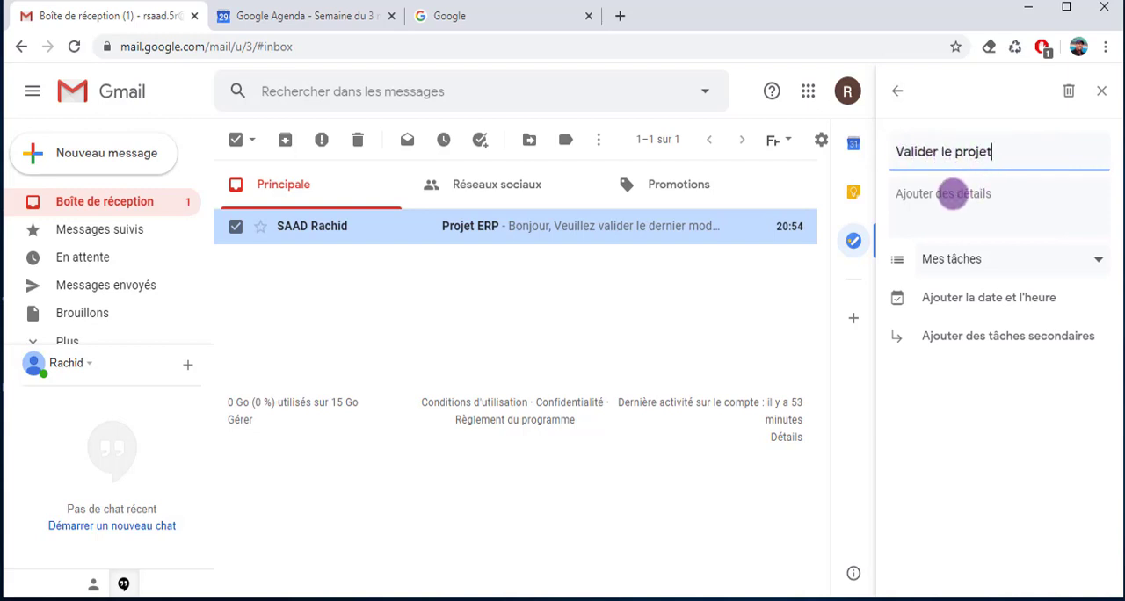
pyautogui.click(953, 195)
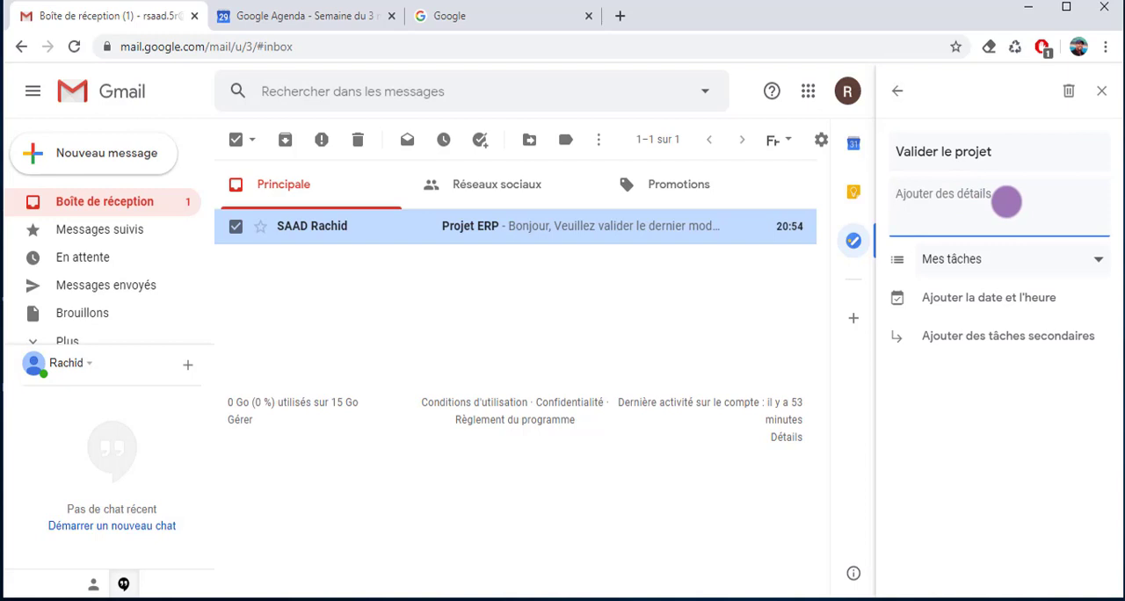
pyautogui.write('Faire appe')
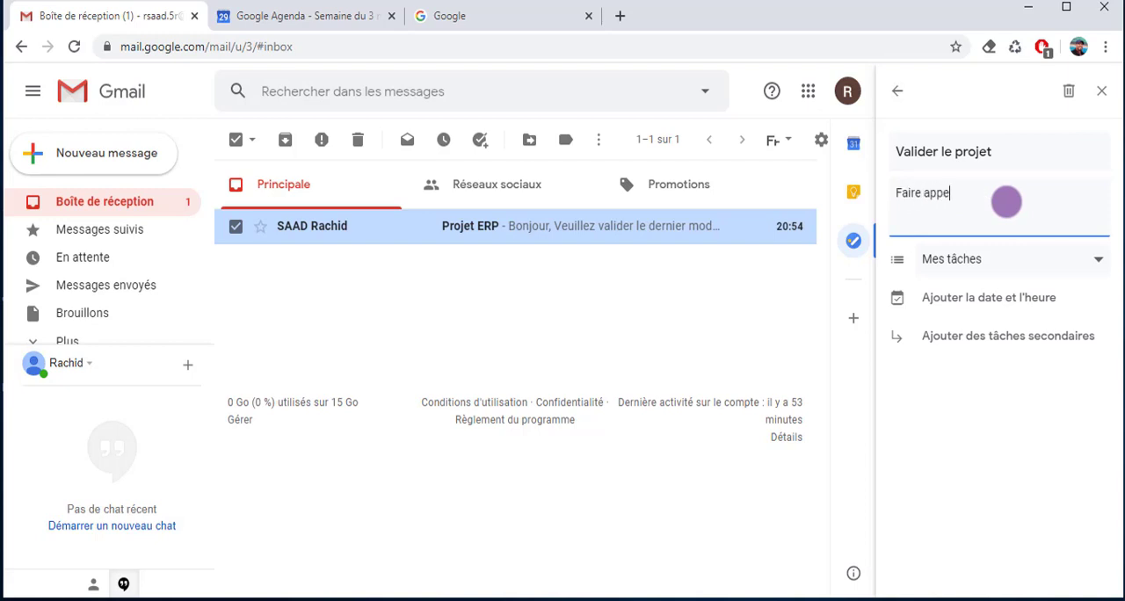
pyautogui.write('l aux collaborateur')
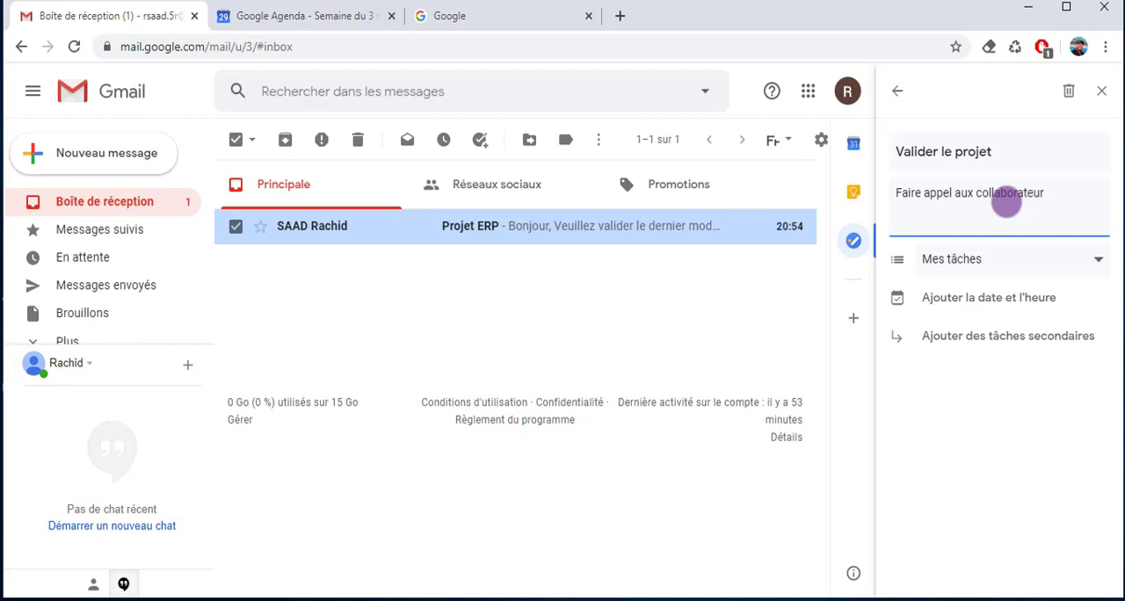
pyautogui.write('s')
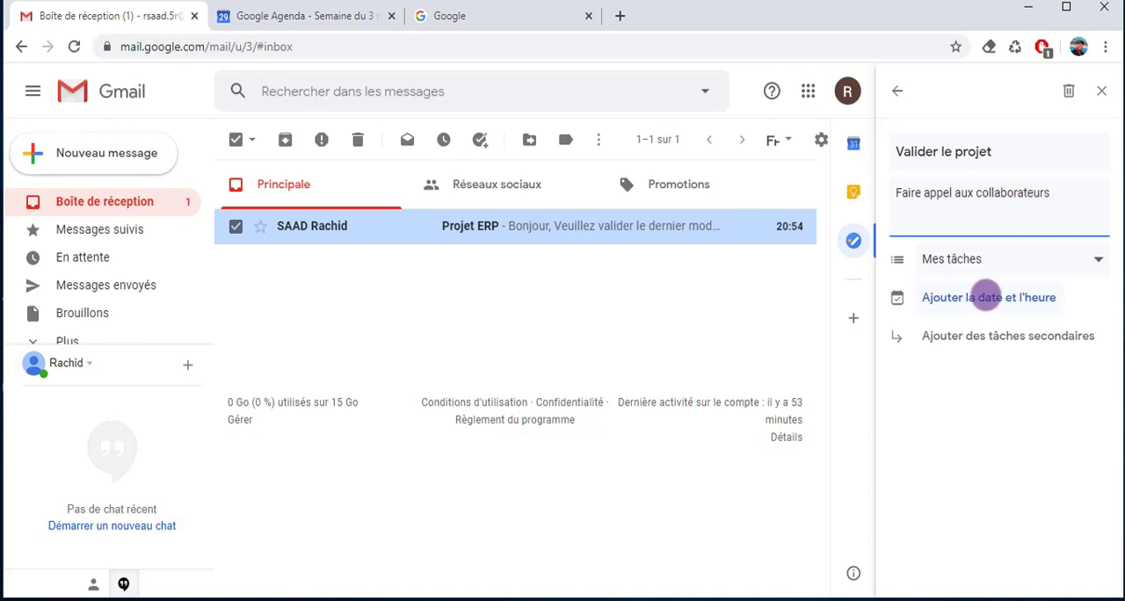
# Set the due date of "Valider le projet" to 30 April 2020 without a time and return to the task list
pyautogui.click(986, 297)
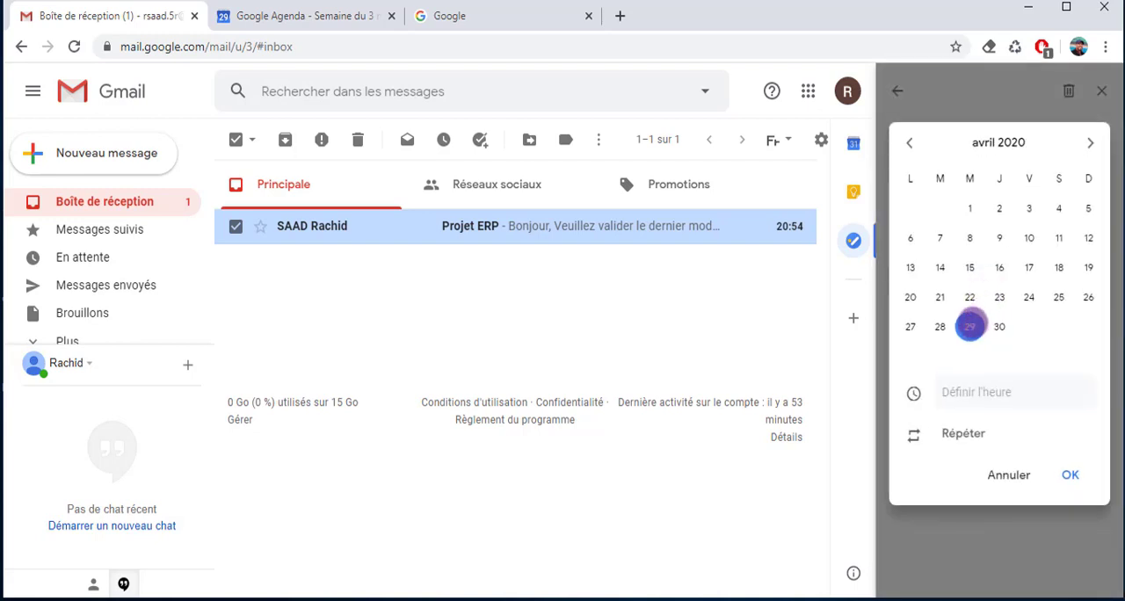
pyautogui.click(970, 326)
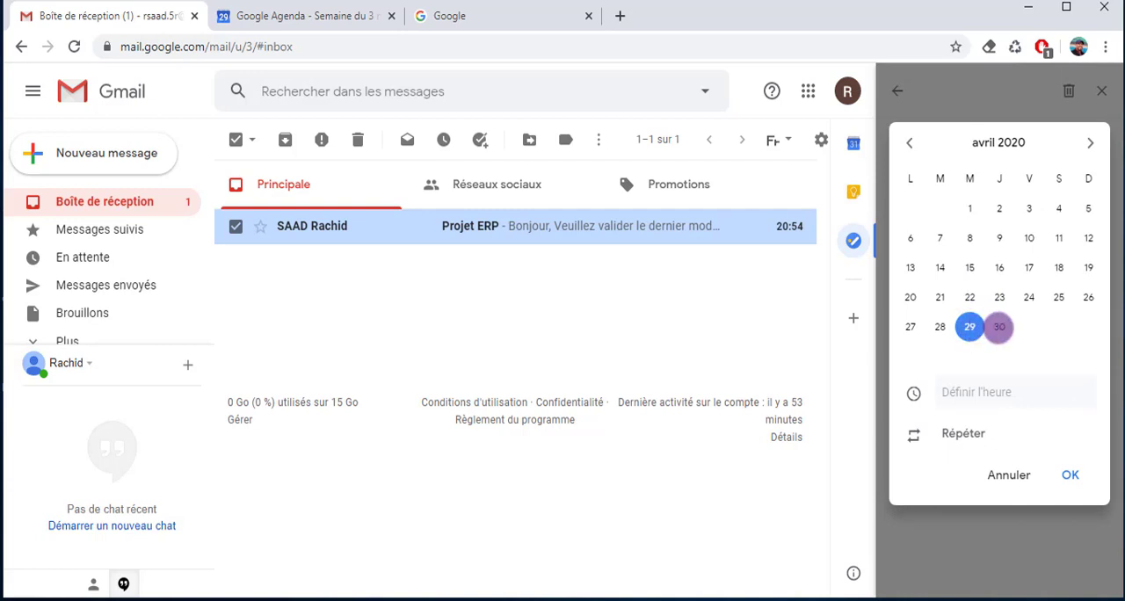
pyautogui.click(1000, 327)
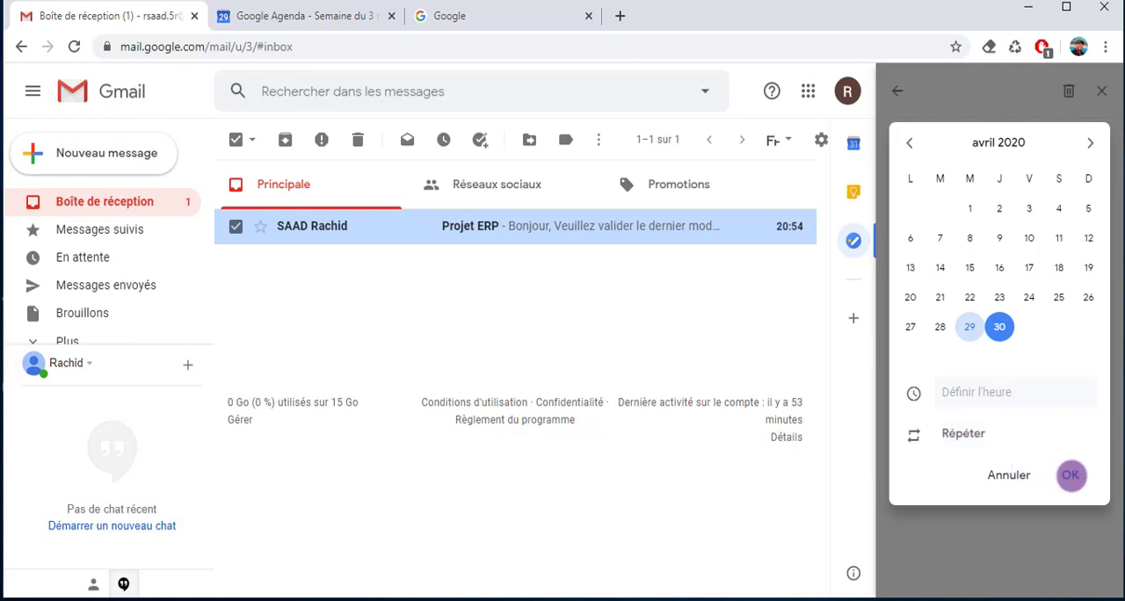
pyautogui.click(1071, 475)
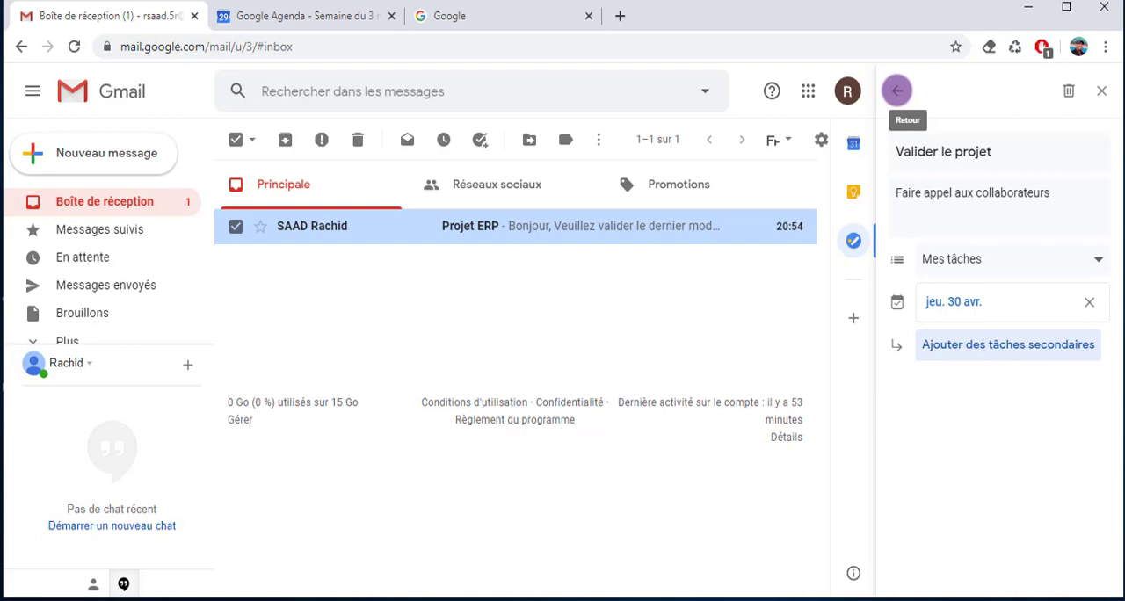
pyautogui.click(896, 90)
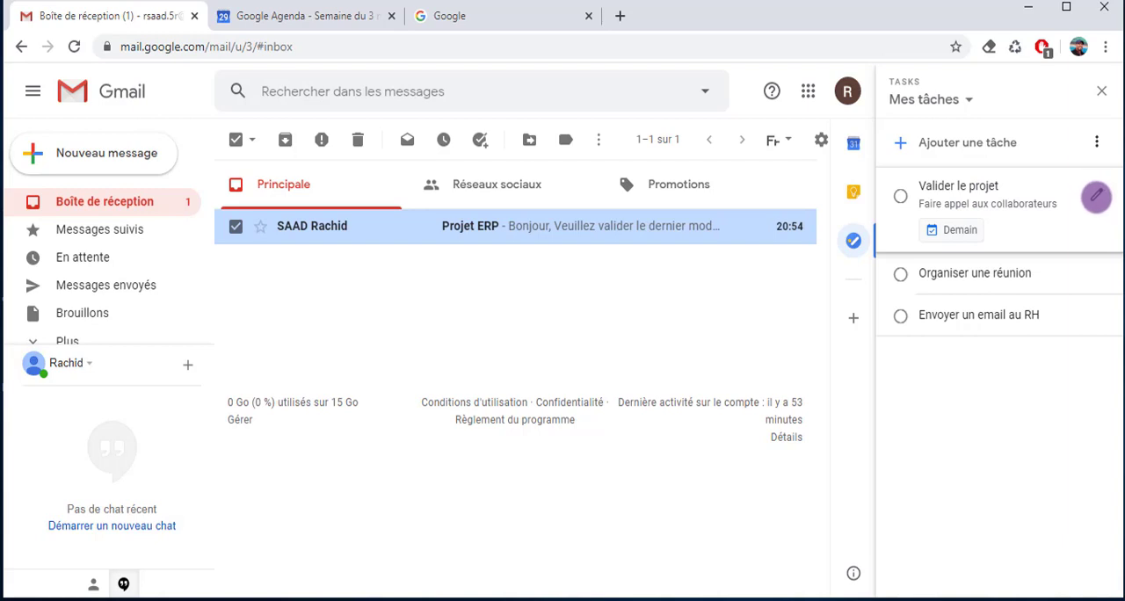
# Change the due date of "Valider le projet" to 4 May 2020 and return to the task list
pyautogui.click(1096, 196)
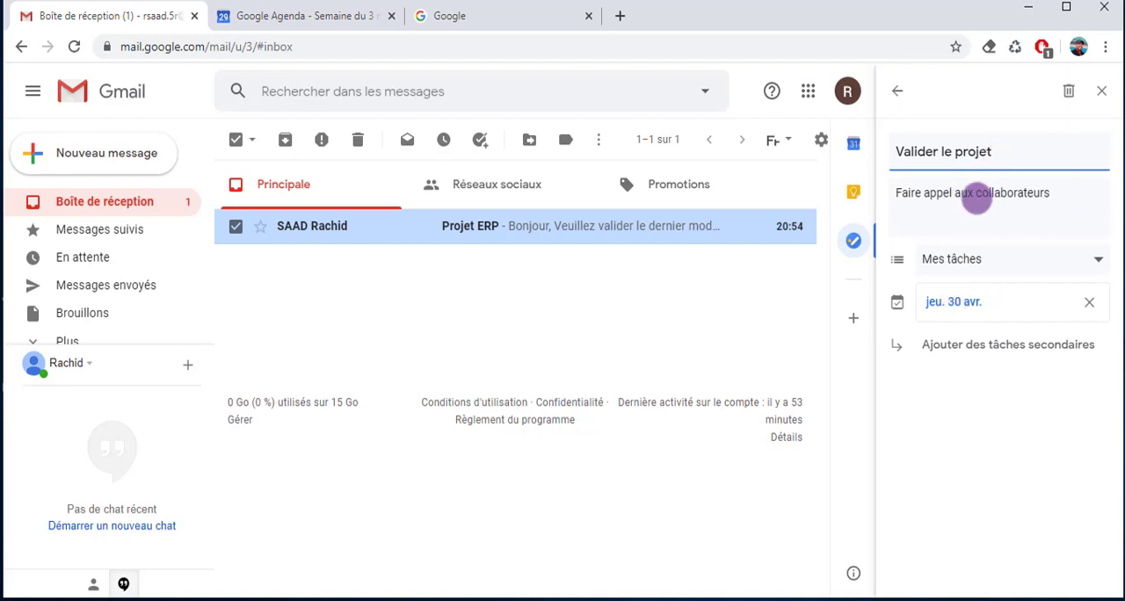
pyautogui.click(958, 301)
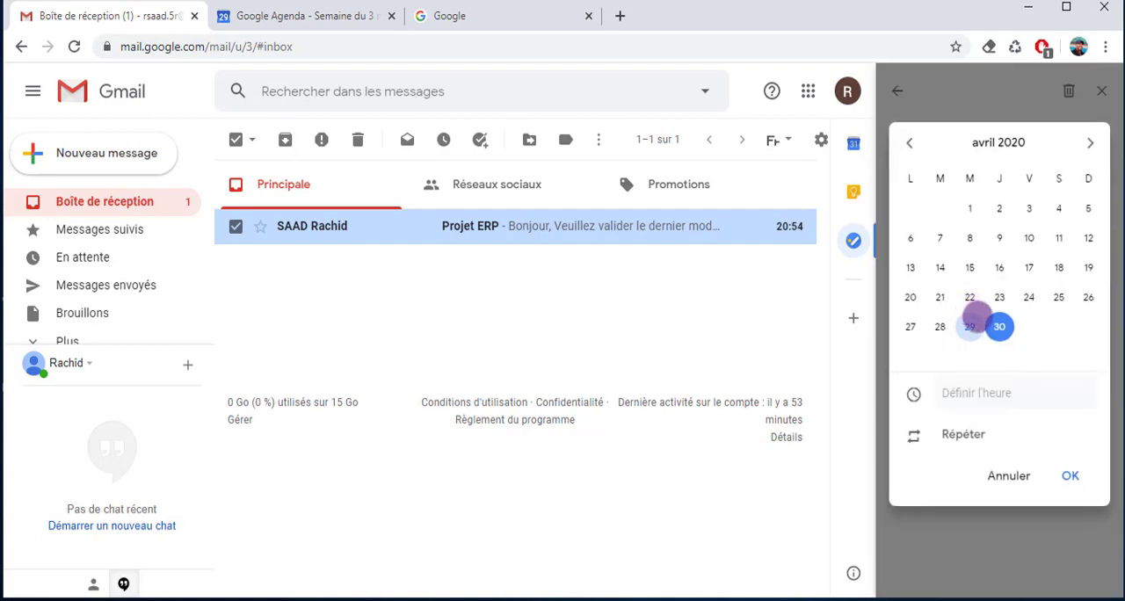
pyautogui.click(1088, 144)
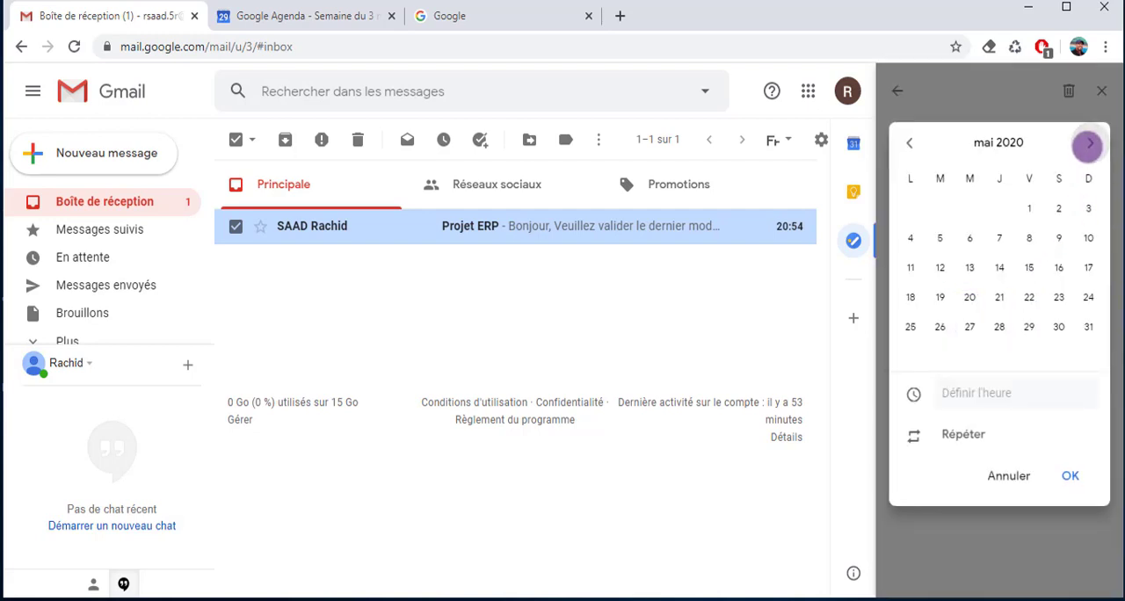
pyautogui.click(910, 237)
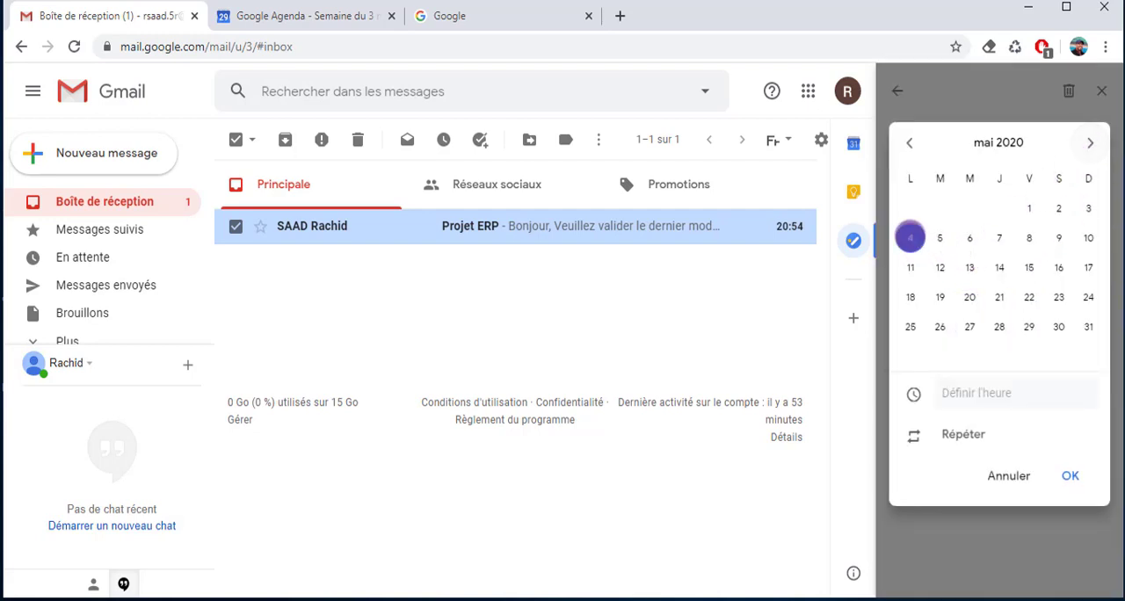
pyautogui.click(1070, 475)
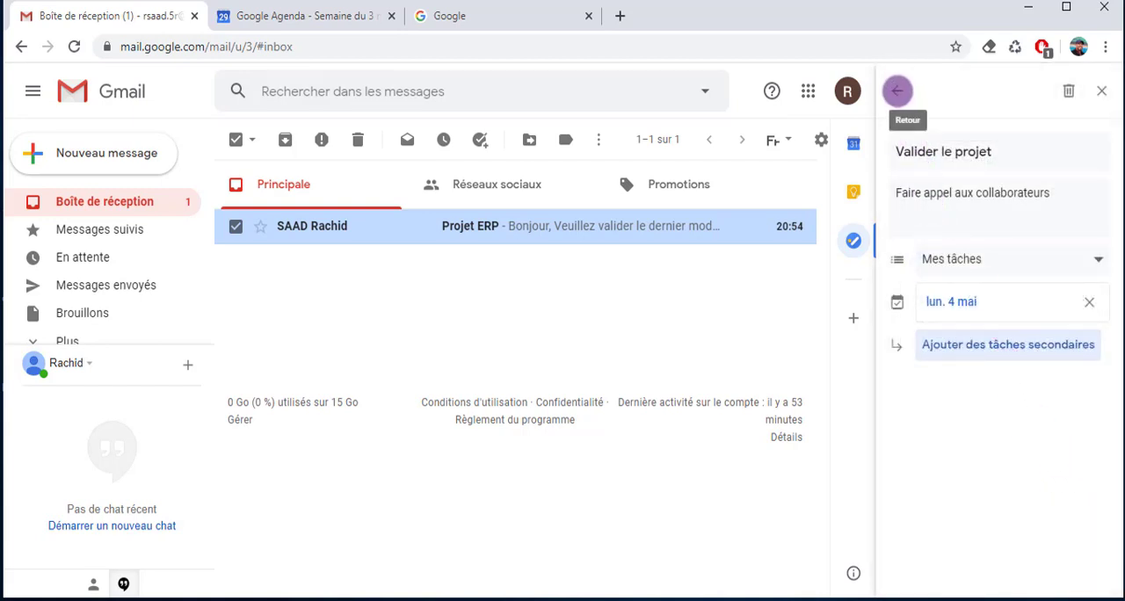
pyautogui.click(897, 90)
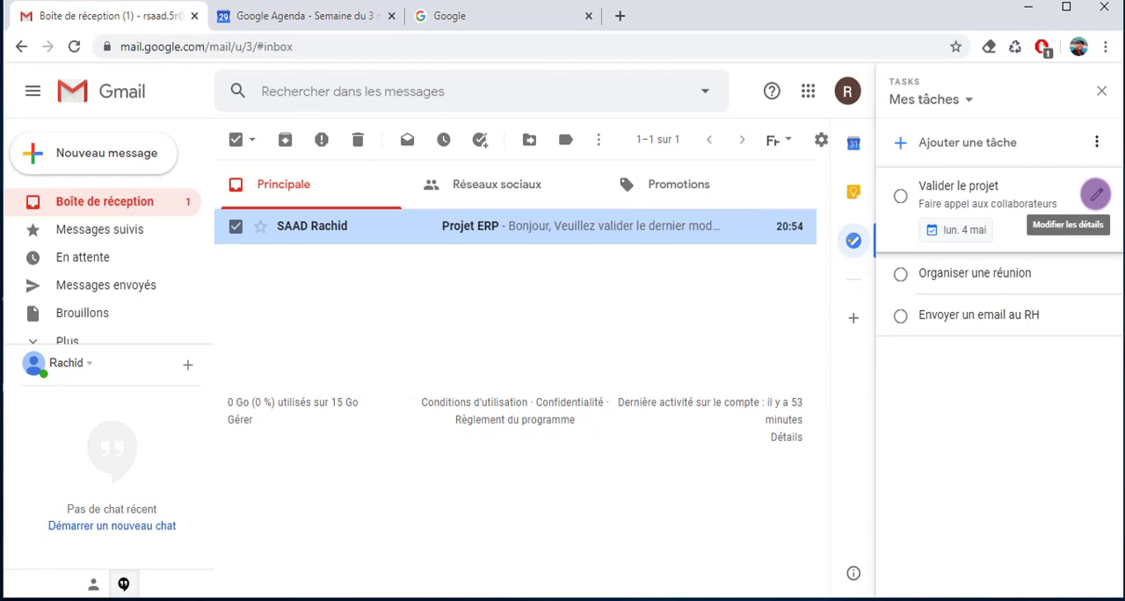
# Delete the task "Valider le projet" from the Mes tâches list
pyautogui.click(1095, 194)
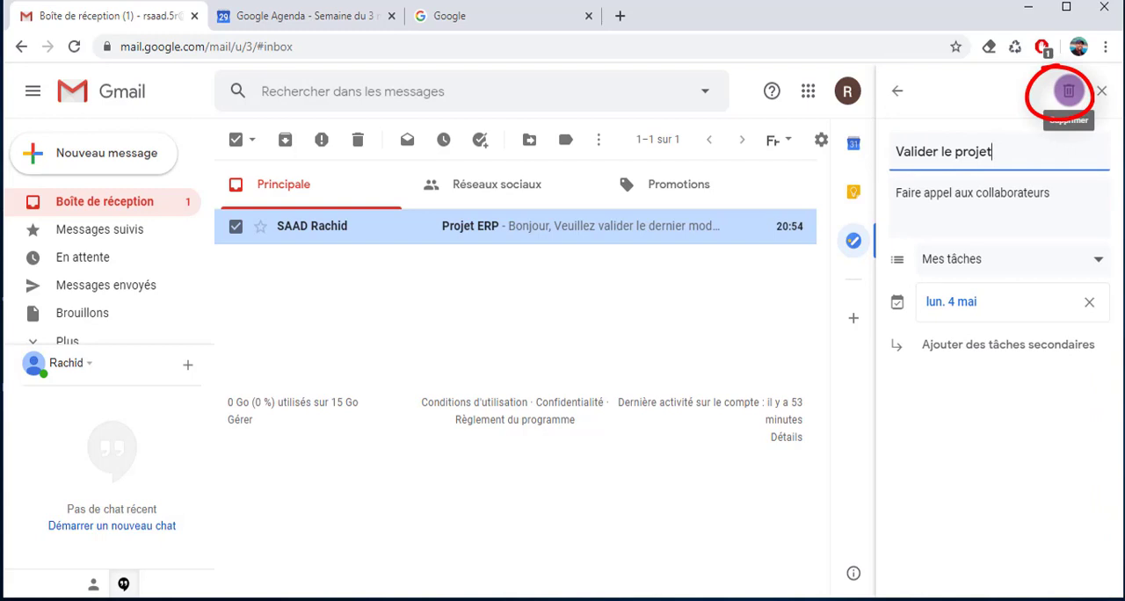
pyautogui.click(1069, 90)
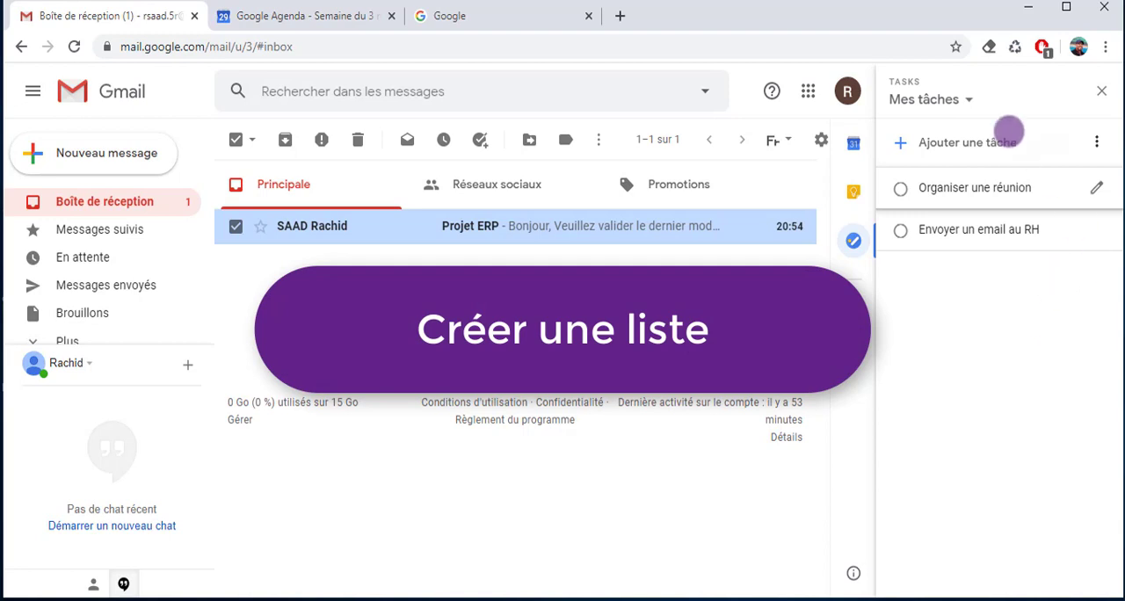
# Create a new task list named "Professionnel"
pyautogui.click(964, 99)
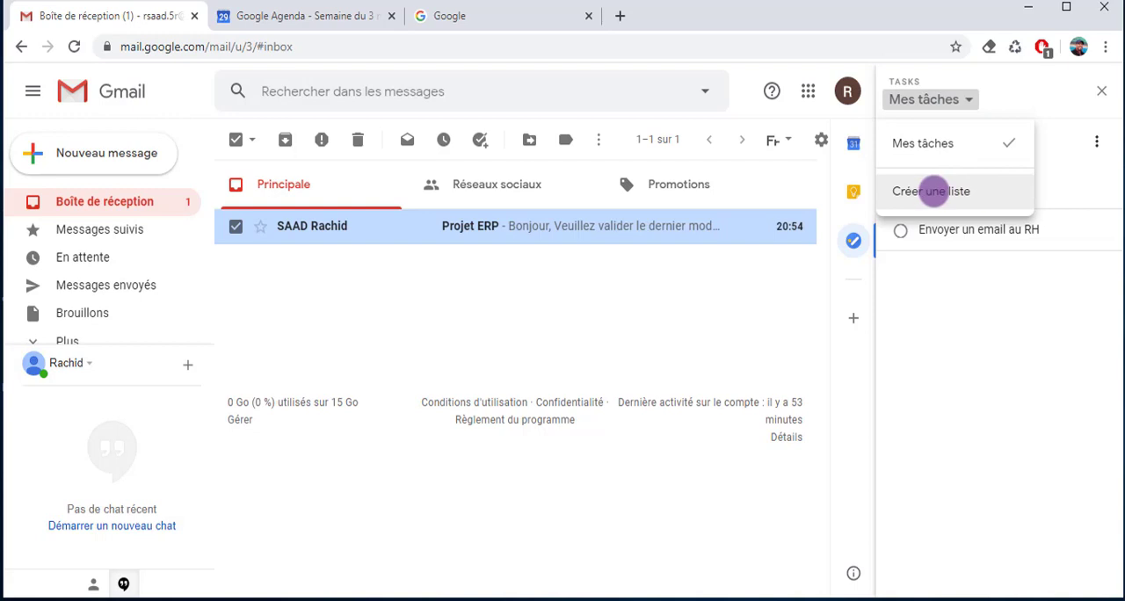
pyautogui.click(943, 193)
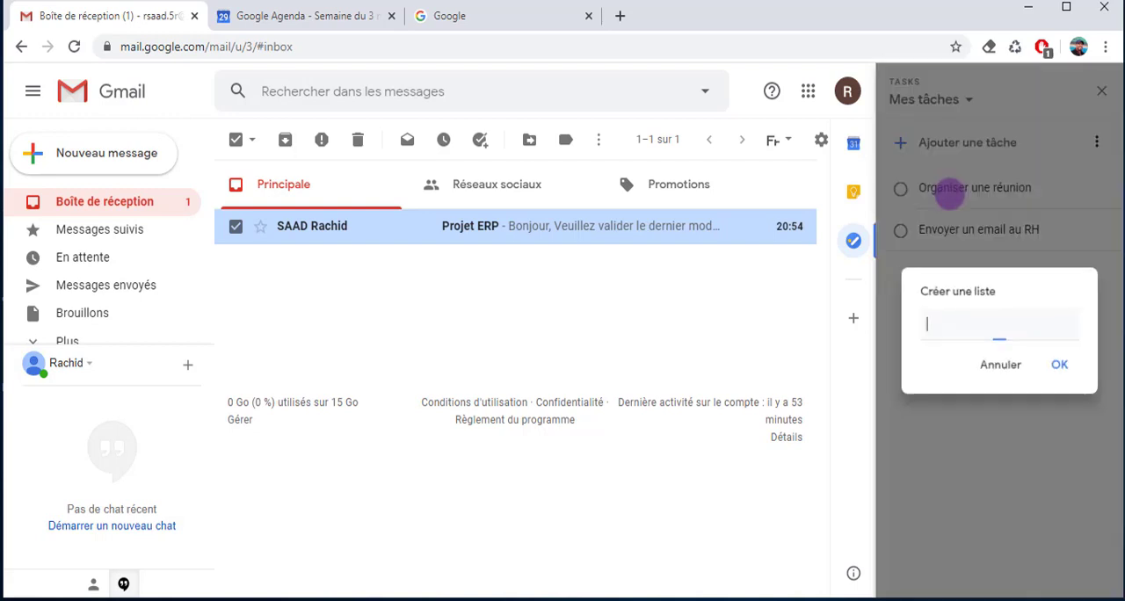
pyautogui.write('Professio')
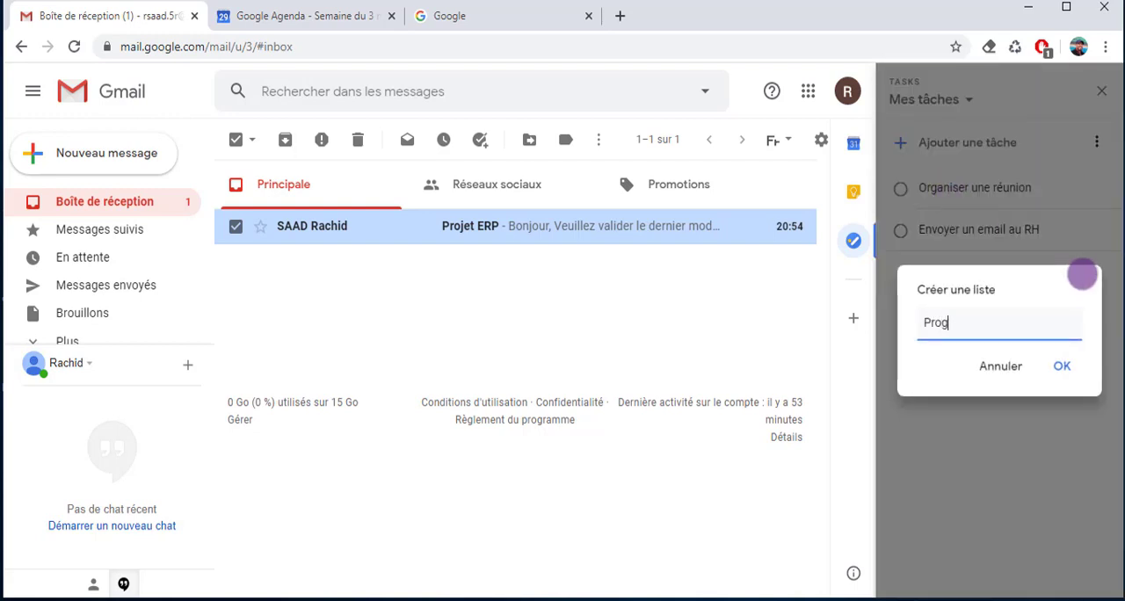
pyautogui.write('nnel')
pyautogui.press('Return')
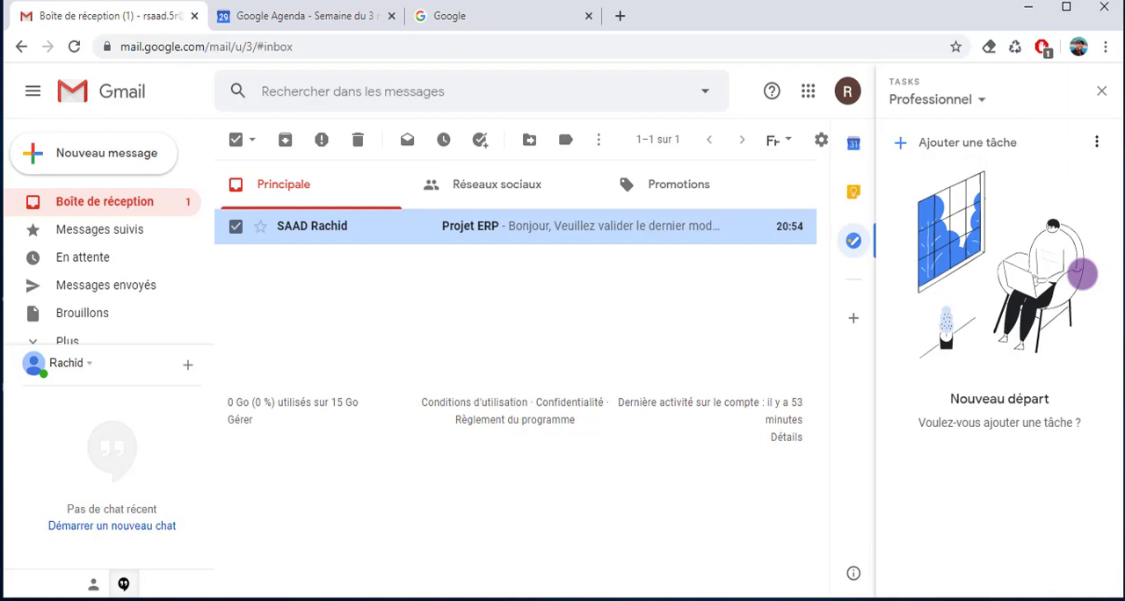
# Create another task list named "Personnel"
pyautogui.click(981, 100)
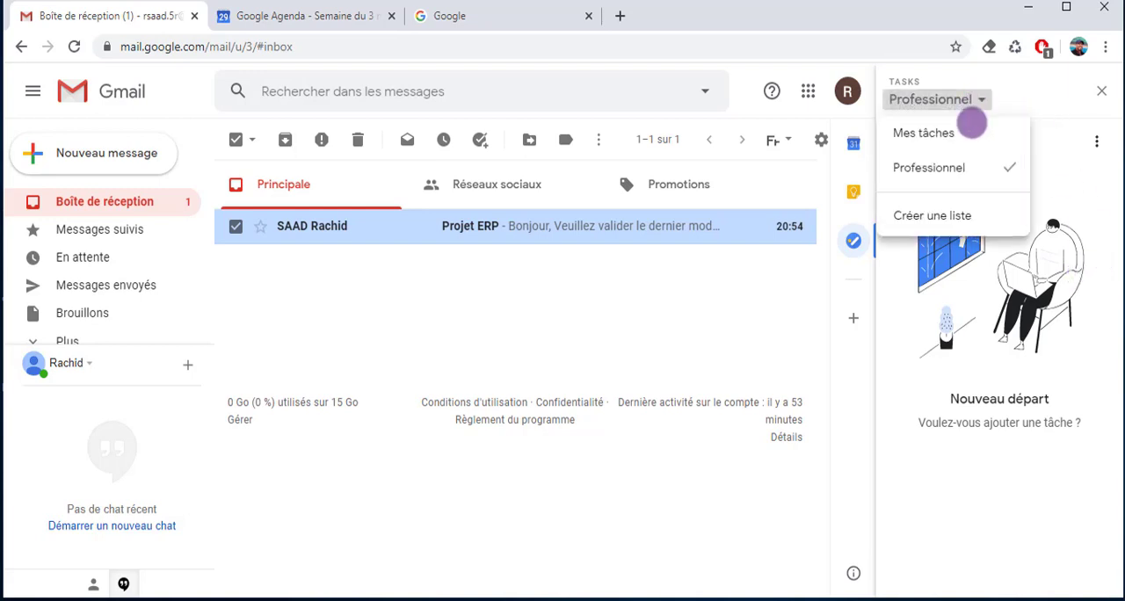
pyautogui.click(929, 221)
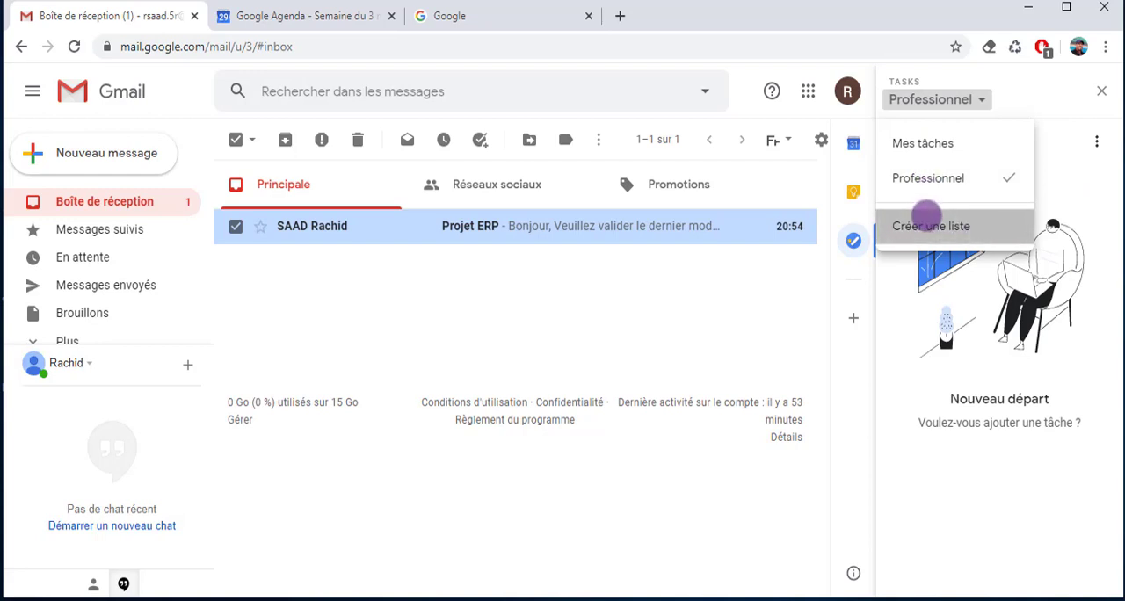
pyautogui.write('Personnel')
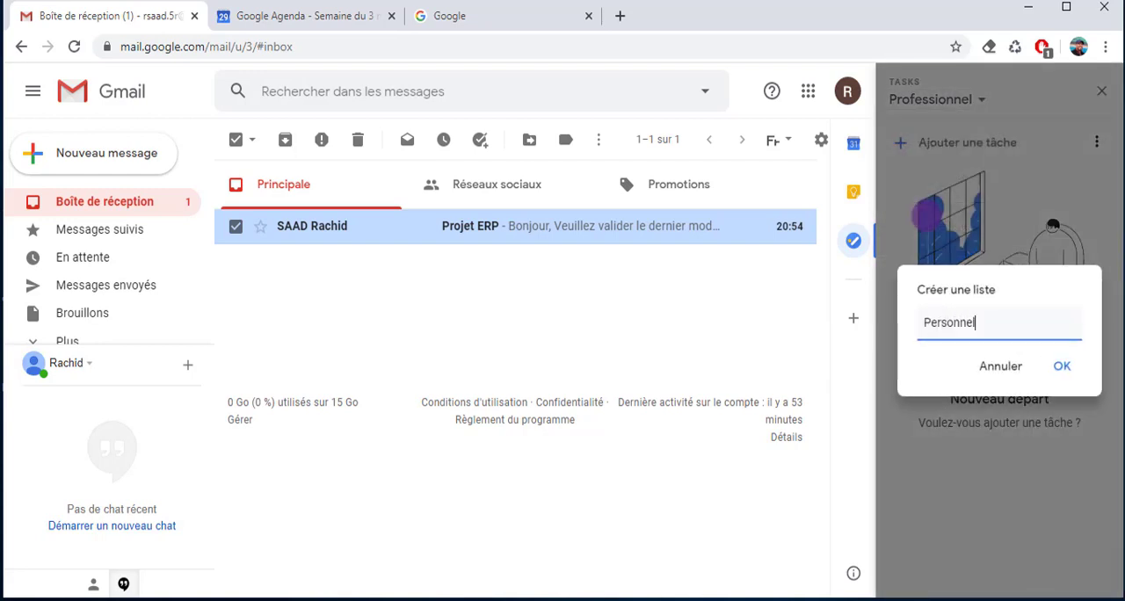
pyautogui.press('Return')
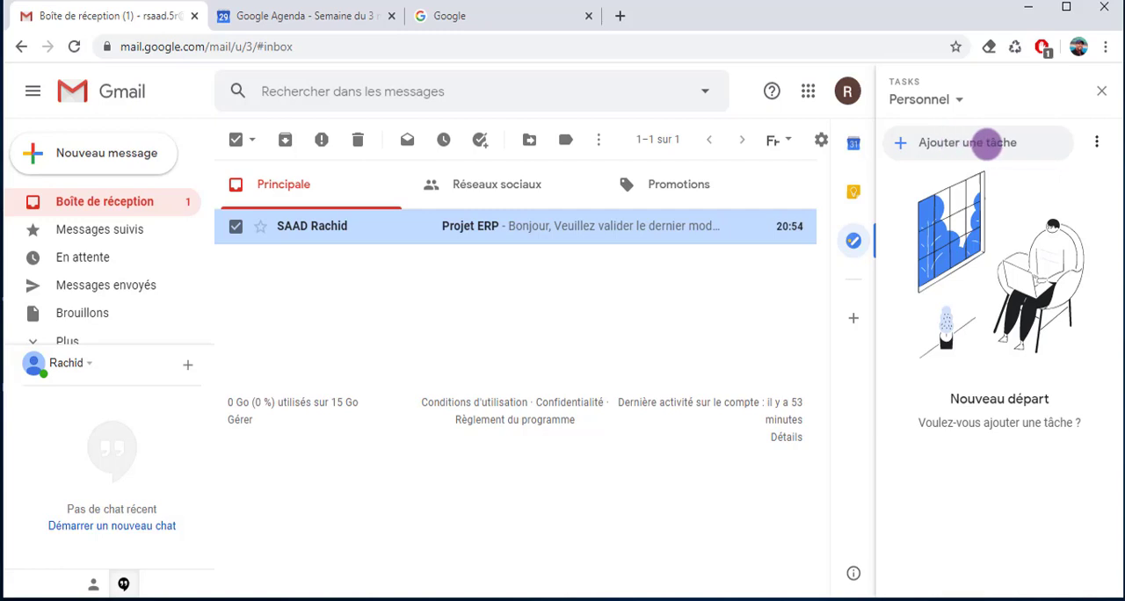
# Add the task "Terminer la lecture du livre" to the Personnel list, check its details and return to the list
pyautogui.click(993, 144)
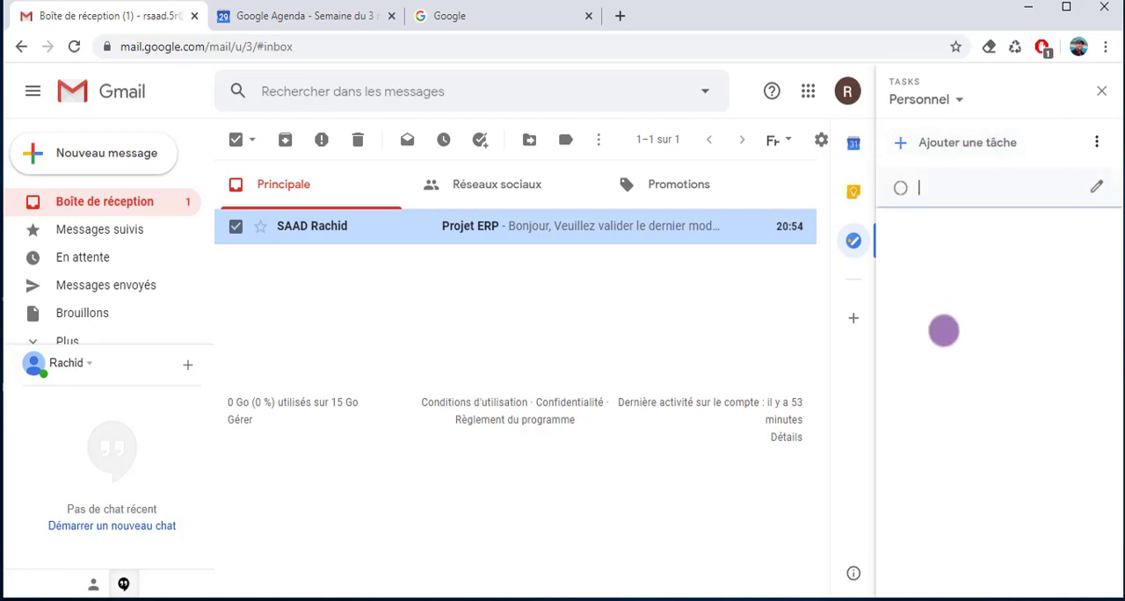
pyautogui.write('Ter')
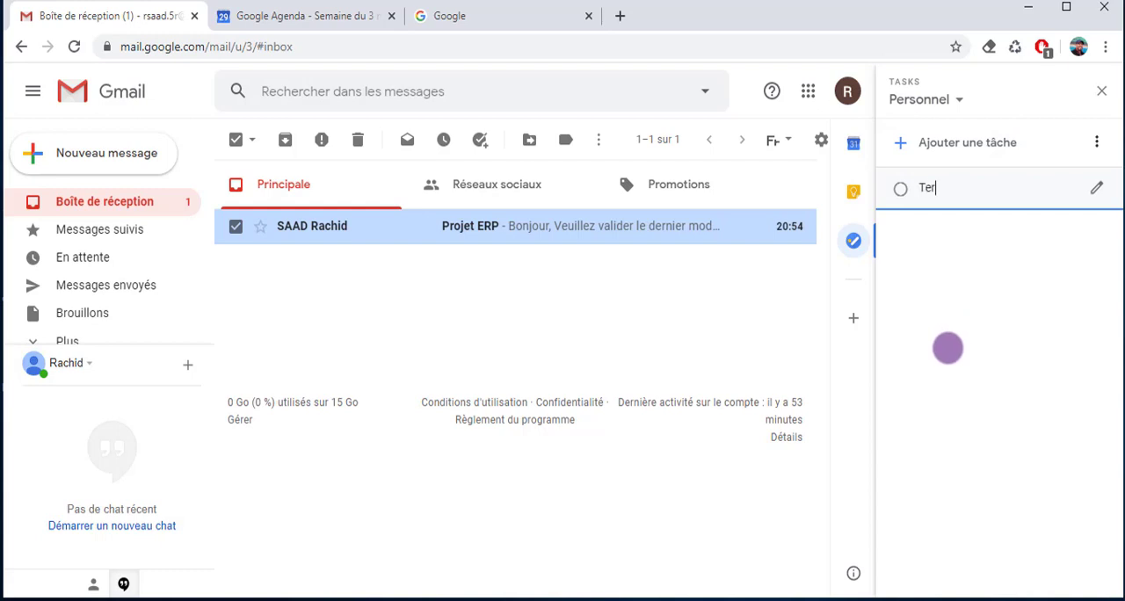
pyautogui.write('miner la lecture du livre')
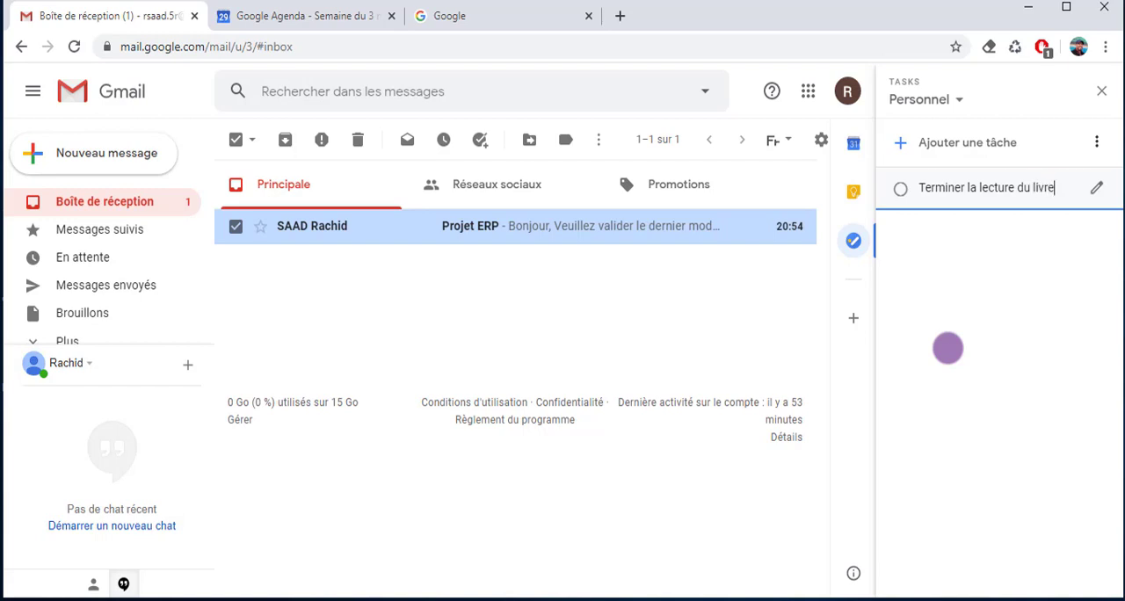
pyautogui.press('Return')
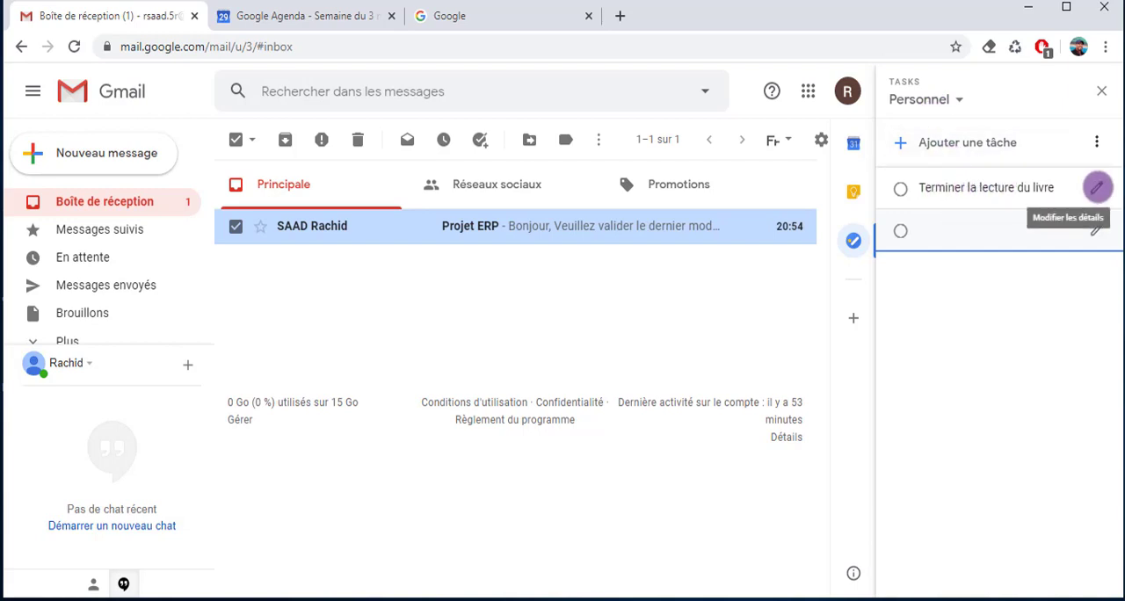
pyautogui.click(1097, 188)
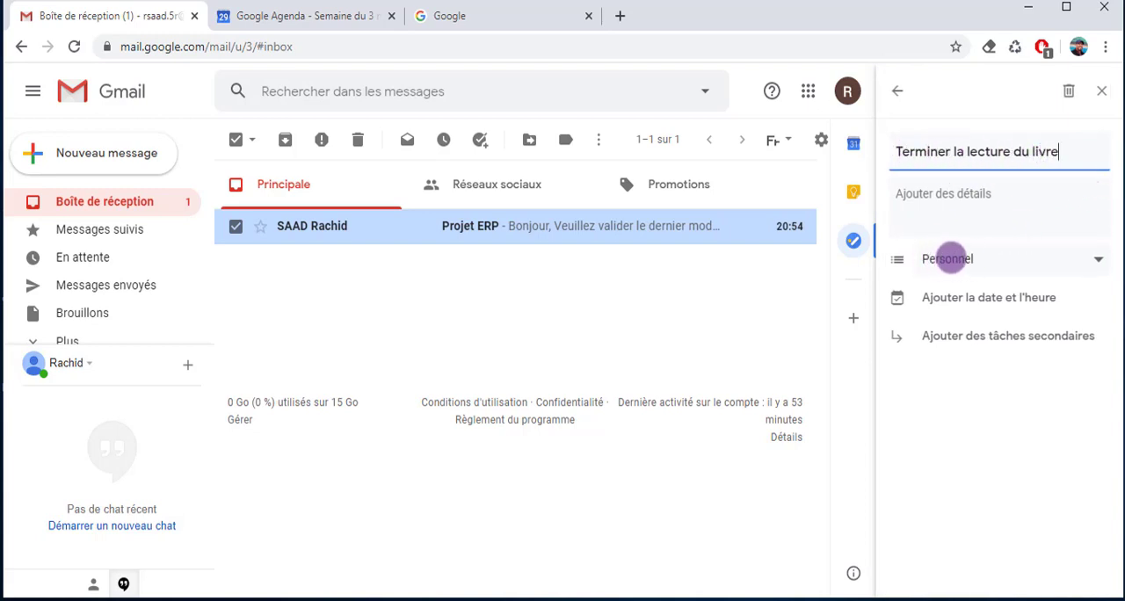
pyautogui.click(897, 89)
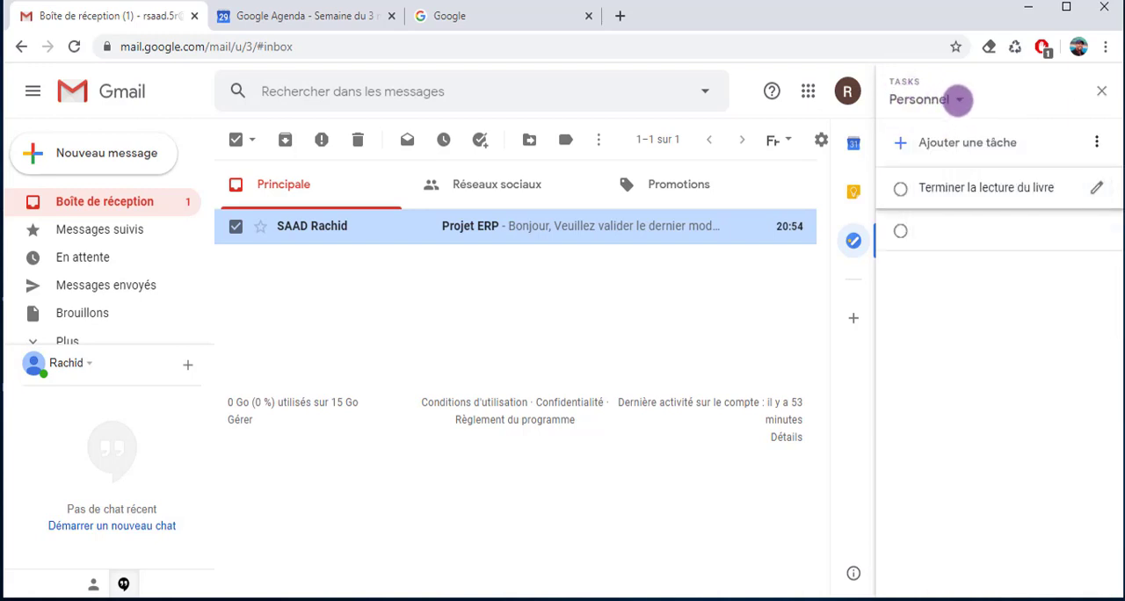
# Switch to the Professionnel list and add the task "Rendre visite au client"
pyautogui.click(958, 99)
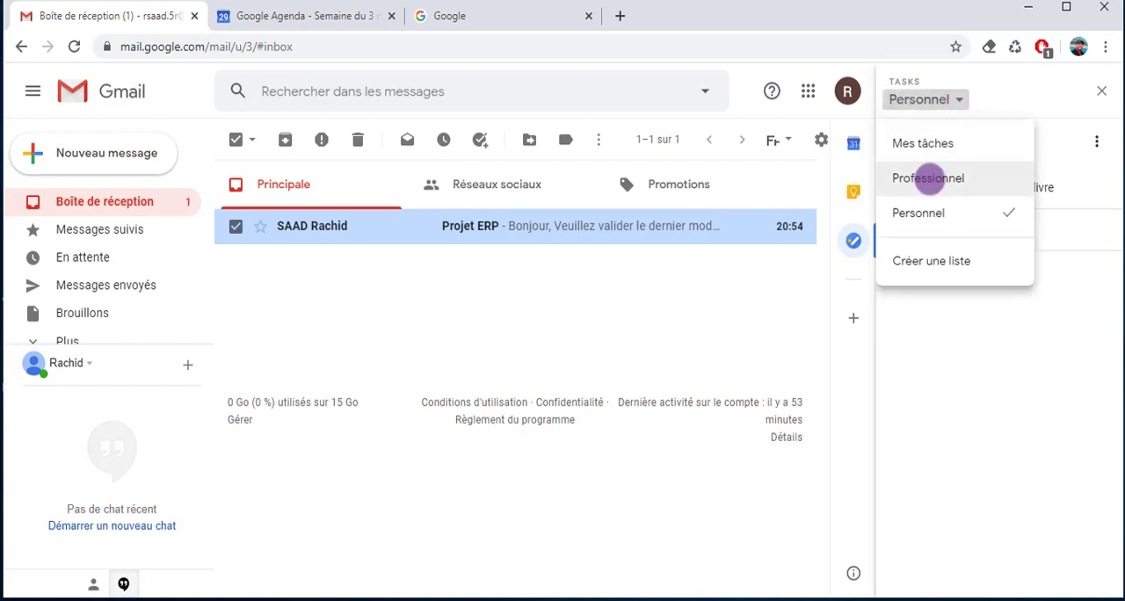
pyautogui.click(931, 178)
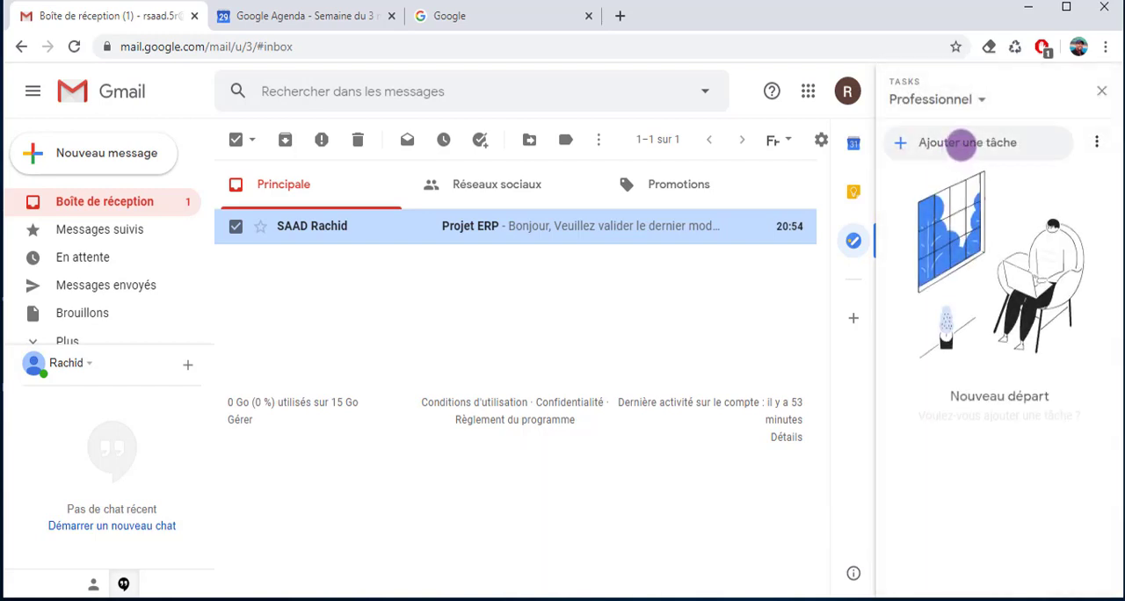
pyautogui.click(961, 146)
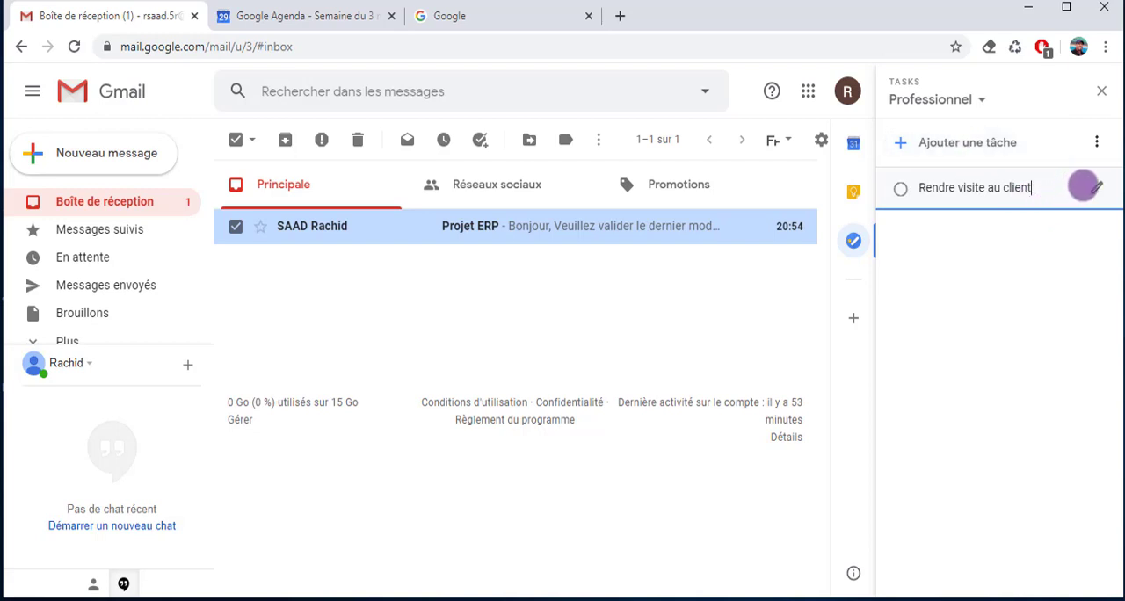
# Set the due date of "Rendre visite au client" to 30 April 2020 without a time and return to the task list
pyautogui.click(1097, 187)
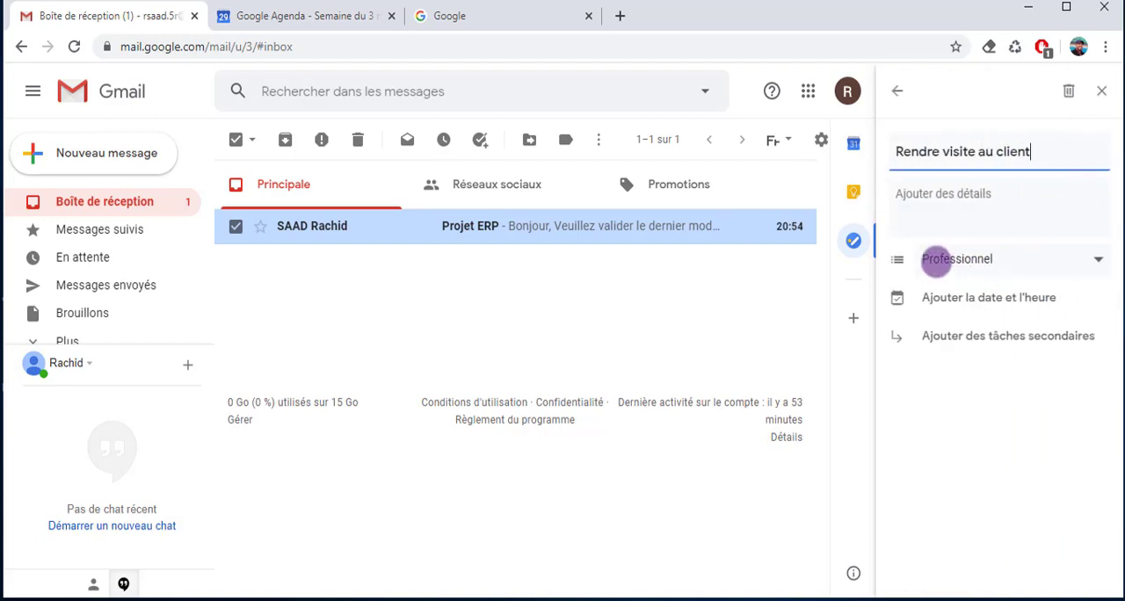
pyautogui.click(999, 297)
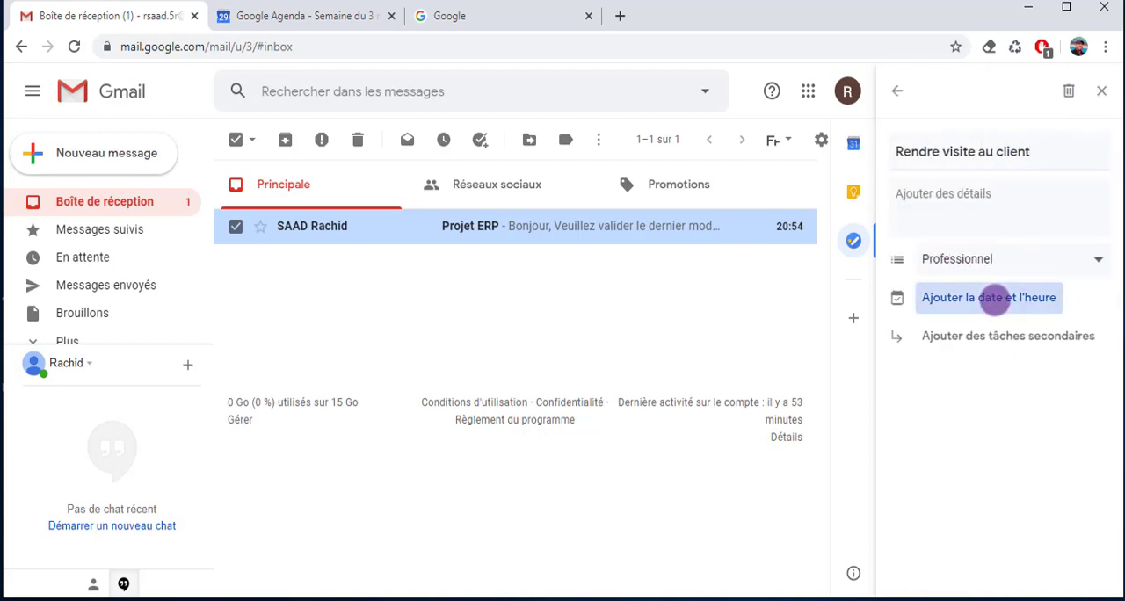
pyautogui.click(999, 326)
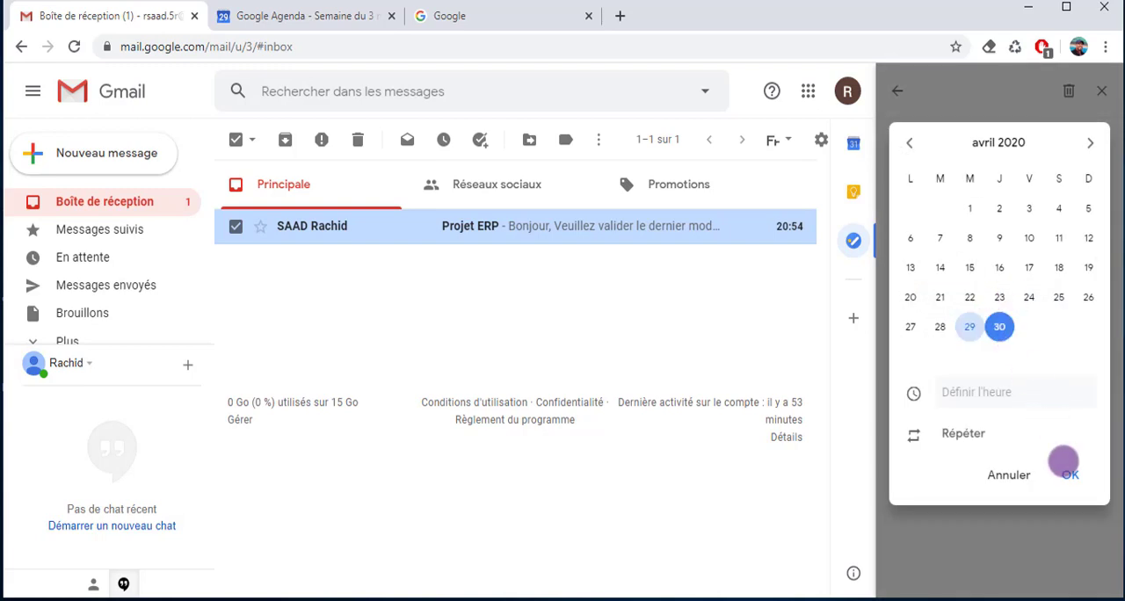
pyautogui.click(1070, 475)
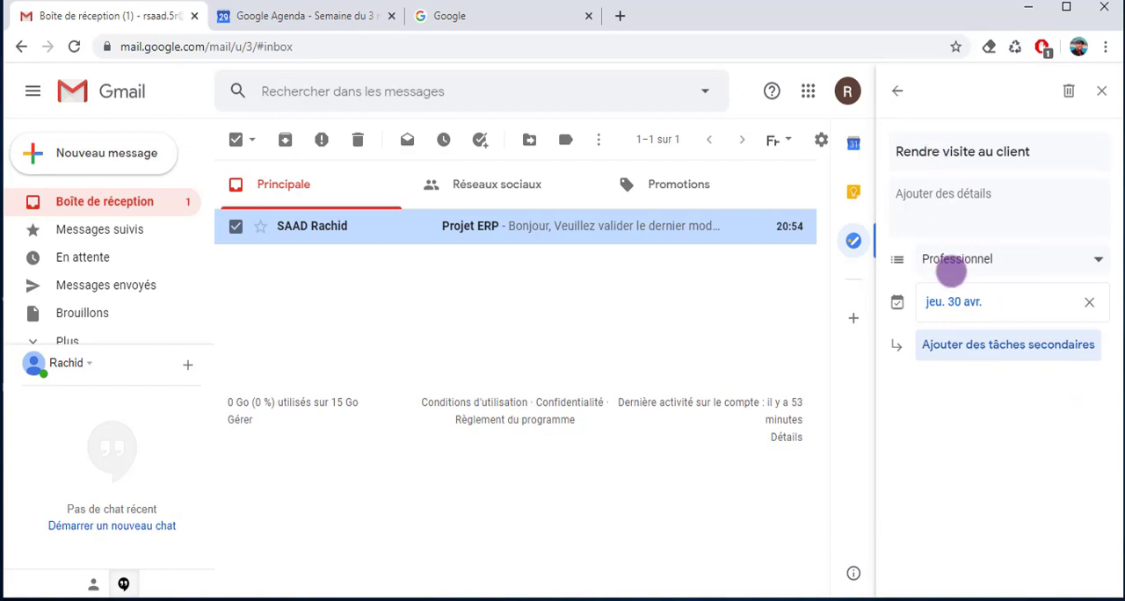
pyautogui.click(897, 91)
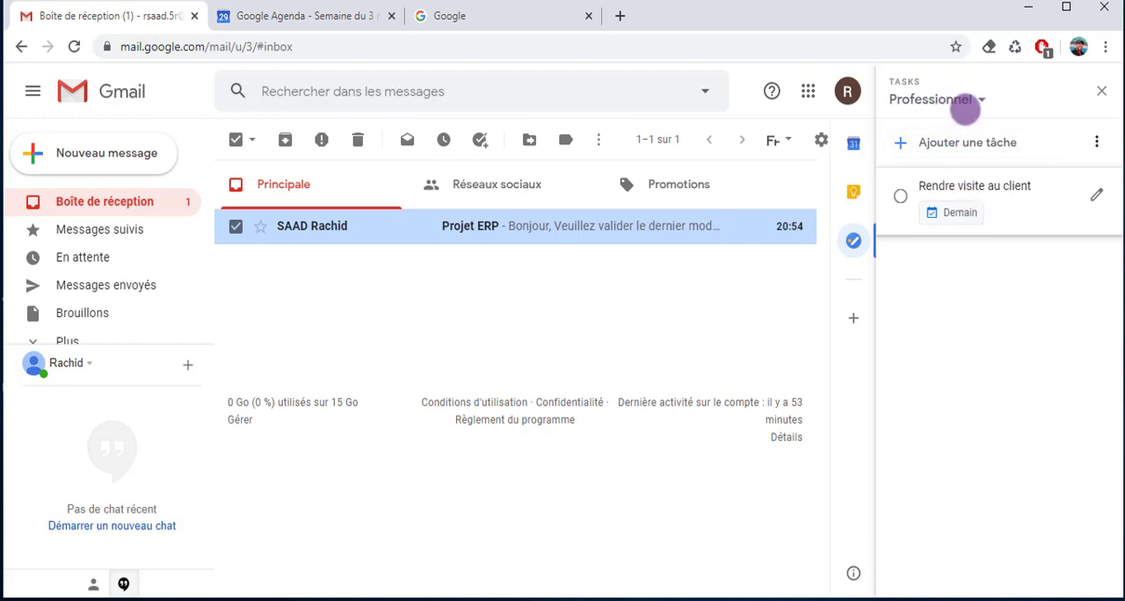
# Move the task "Organiser une réunion" from the Mes tâches list to the Professionnel list
pyautogui.click(981, 99)
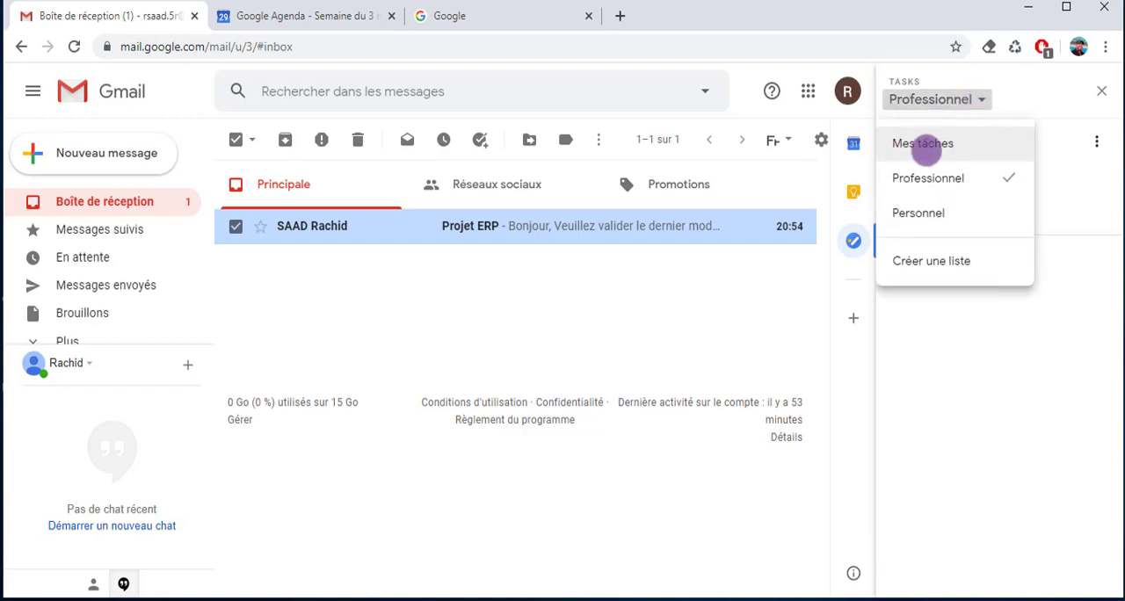
pyautogui.click(925, 143)
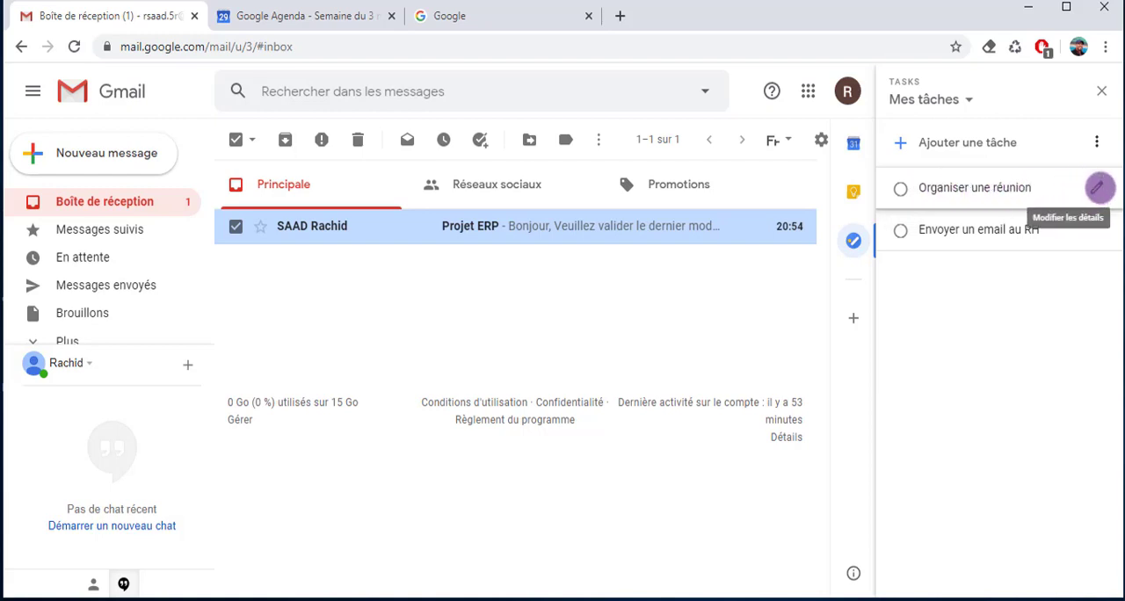
pyautogui.click(1098, 187)
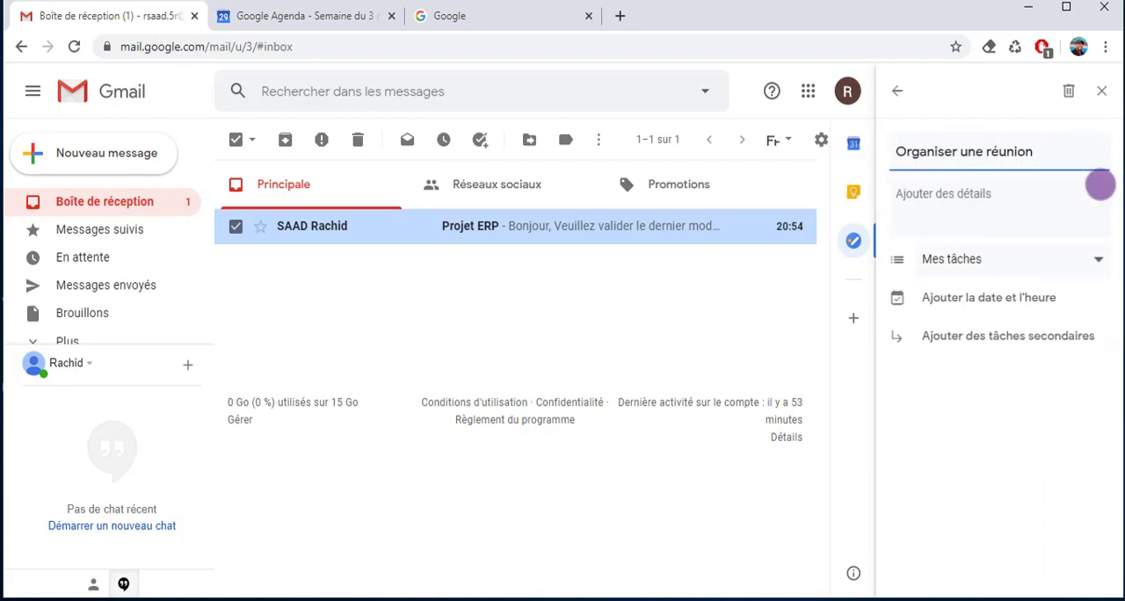
pyautogui.click(1011, 258)
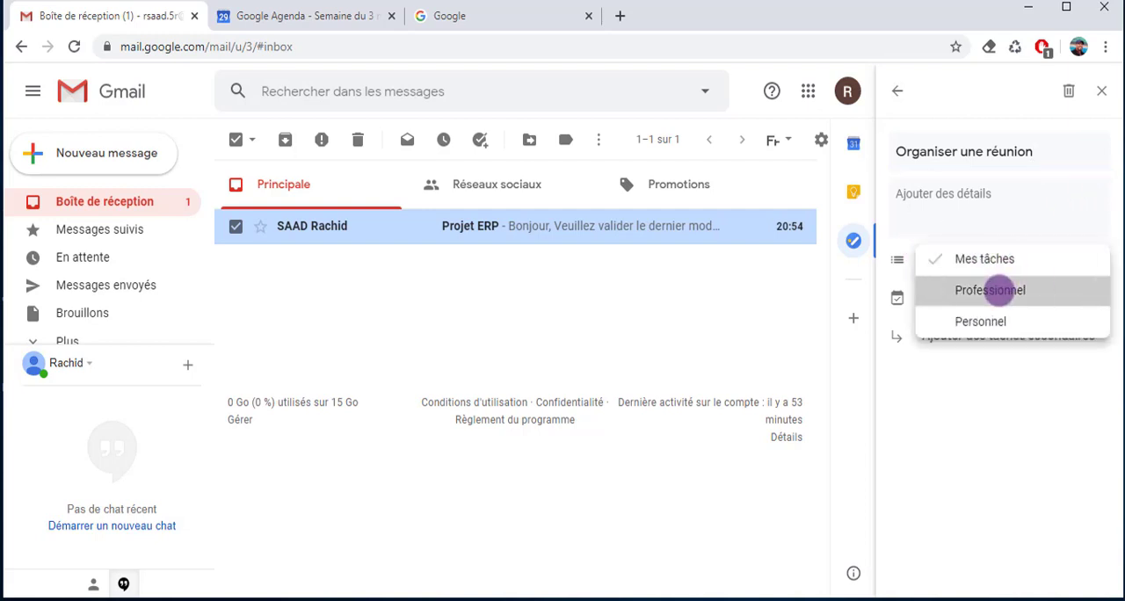
pyautogui.click(1000, 291)
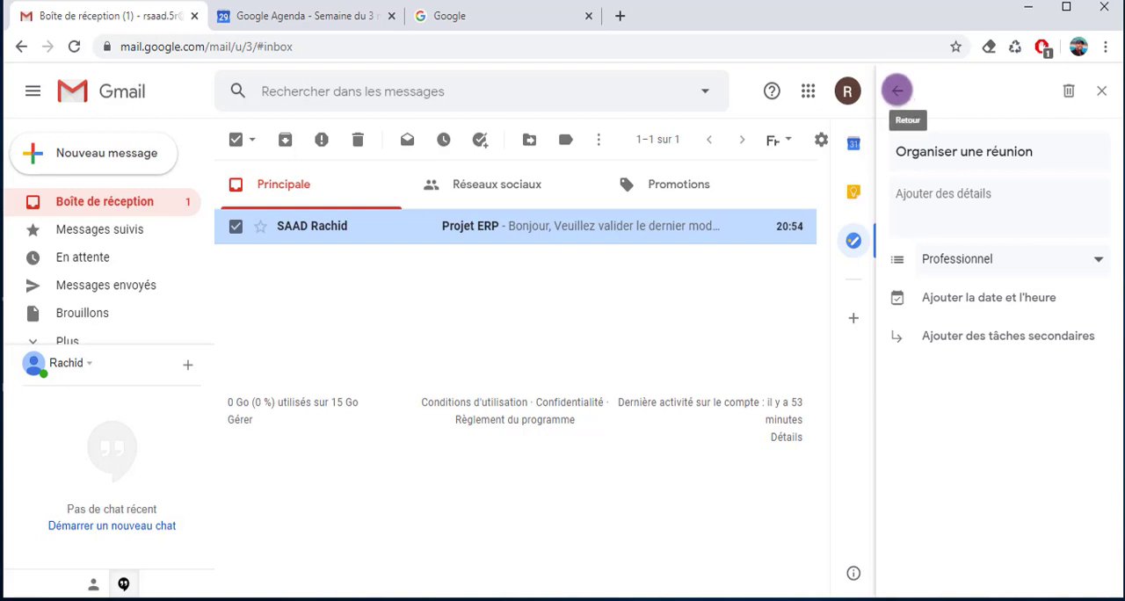
pyautogui.click(897, 91)
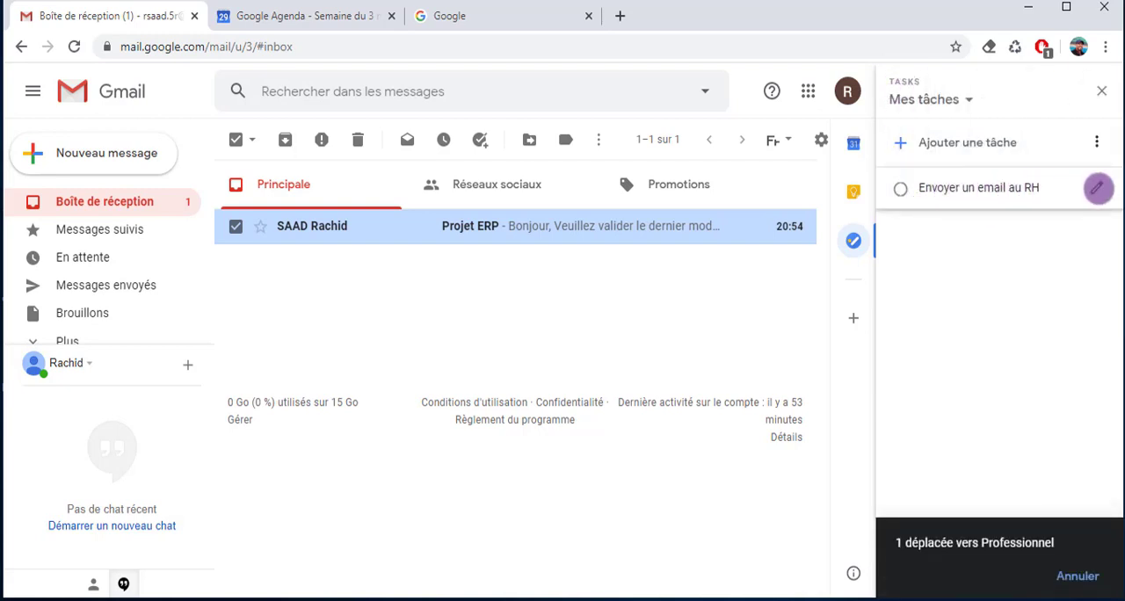
# Move the task "Envoyer un email au RH" from Mes tâches to the Professionnel list and display that list
pyautogui.click(1097, 188)
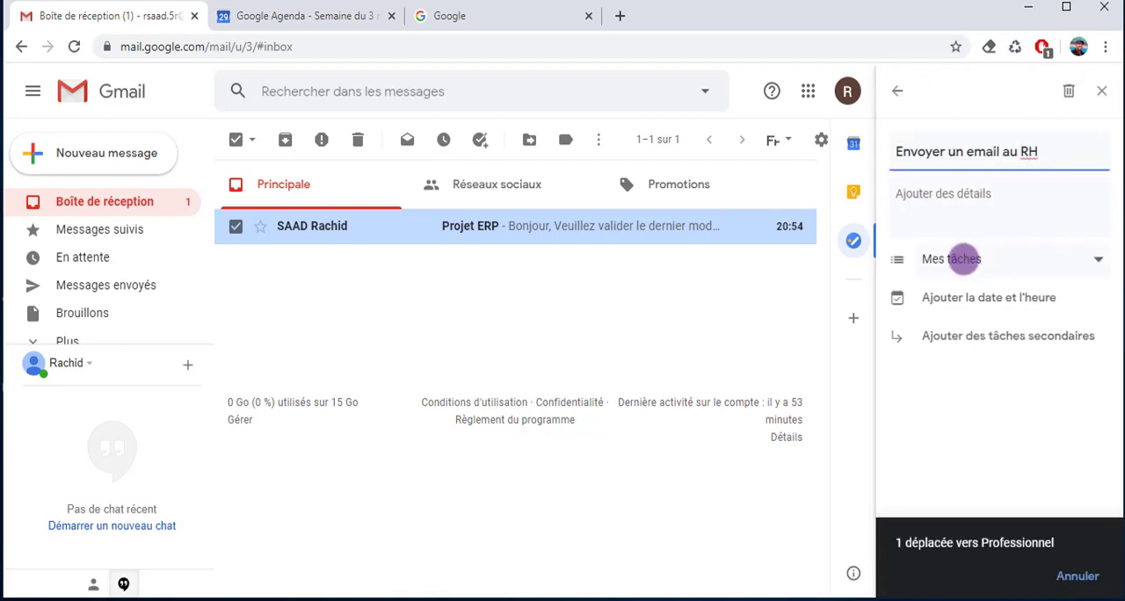
pyautogui.click(949, 259)
pyautogui.click(974, 287)
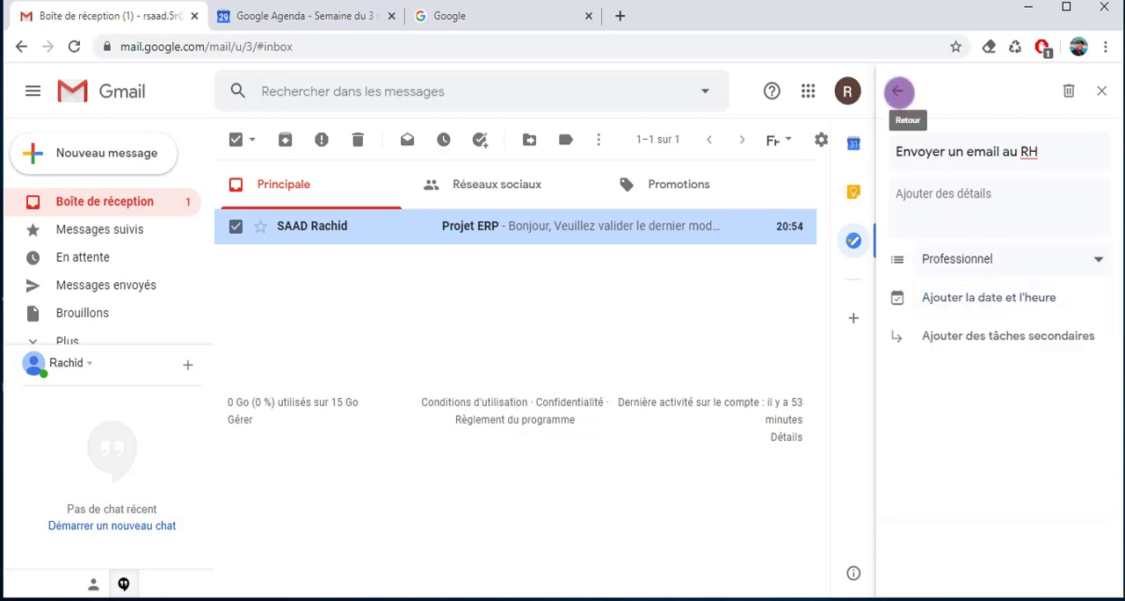
pyautogui.click(897, 90)
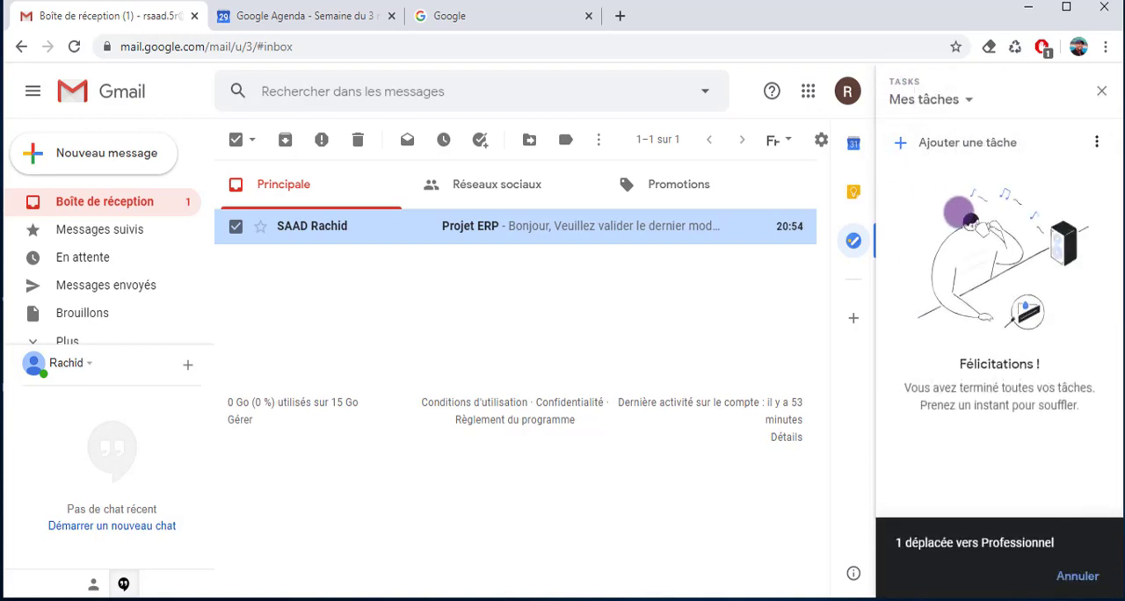
pyautogui.click(962, 97)
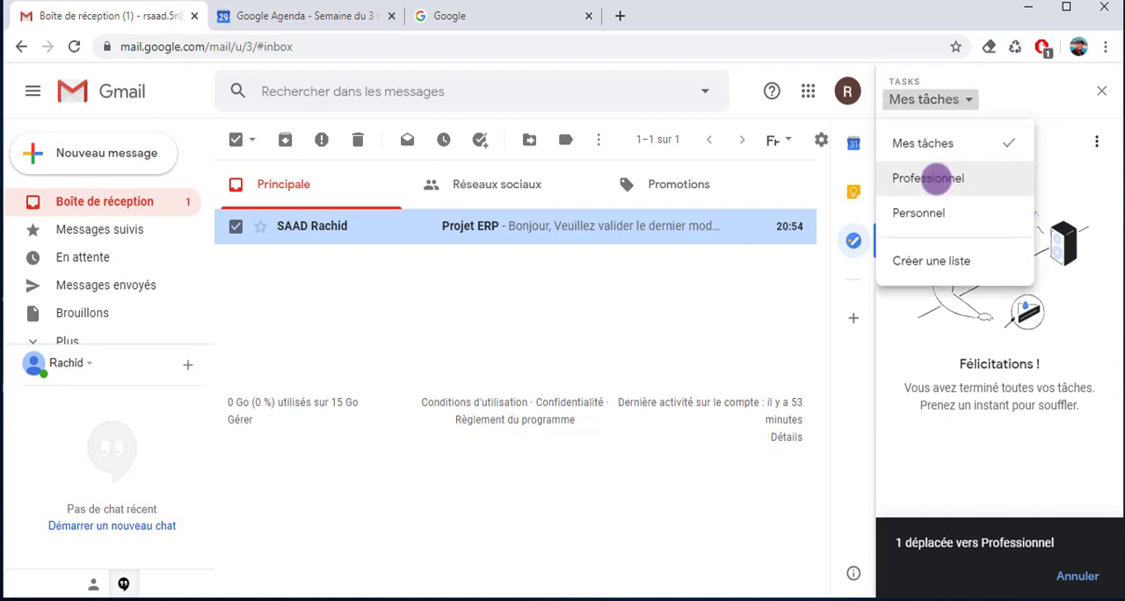
pyautogui.click(928, 177)
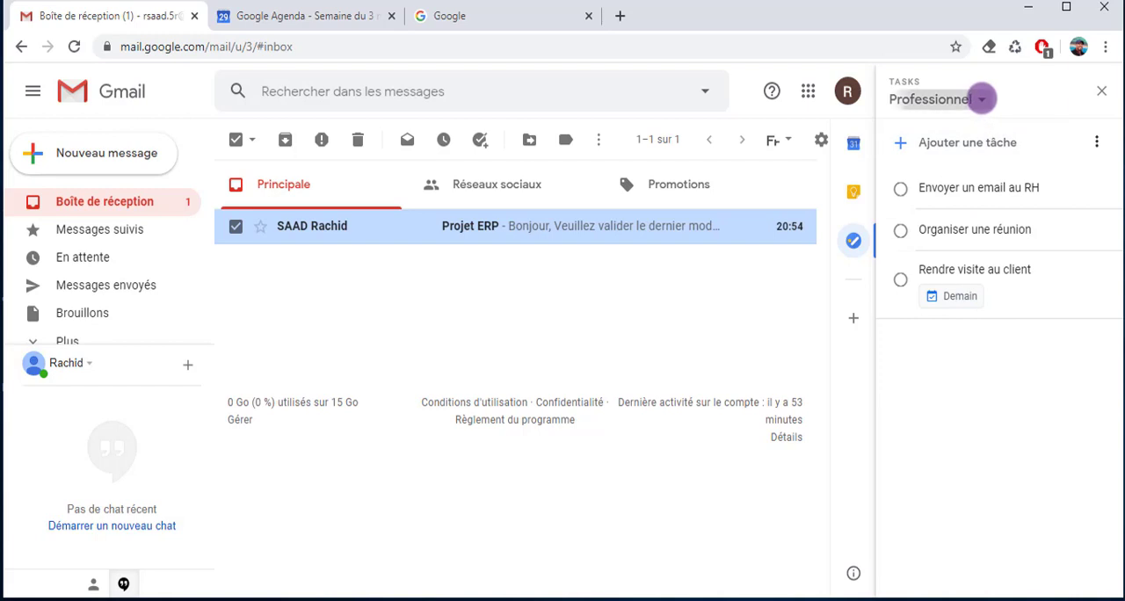
# Switch to the Personnel list and delete the untitled empty task below "Terminer la lecture du livre"
pyautogui.click(977, 98)
pyautogui.click(936, 213)
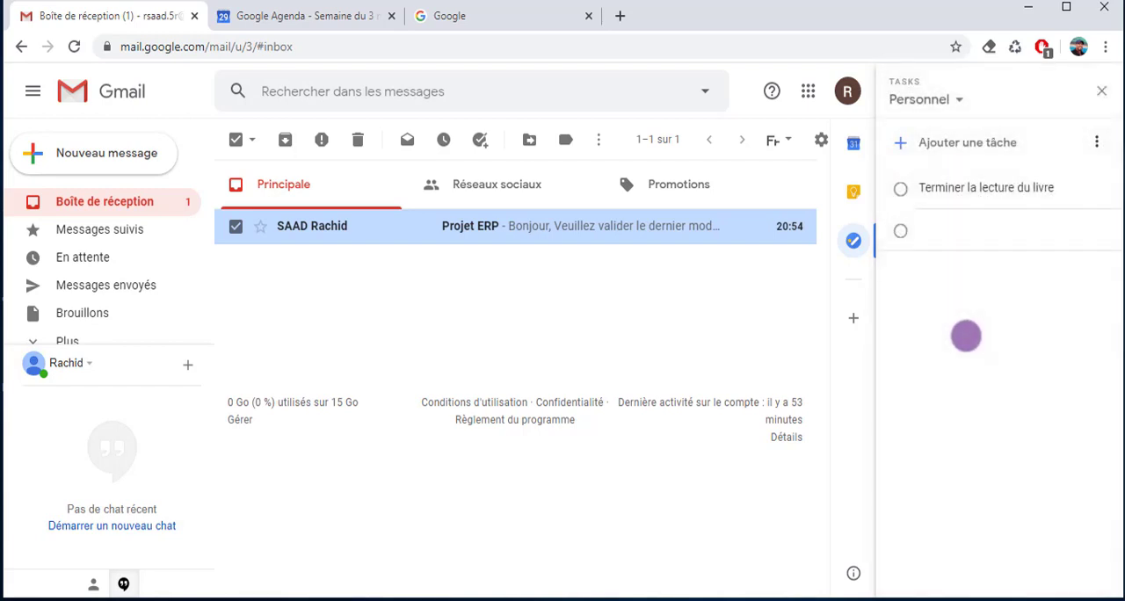
pyautogui.moveTo(967, 233)
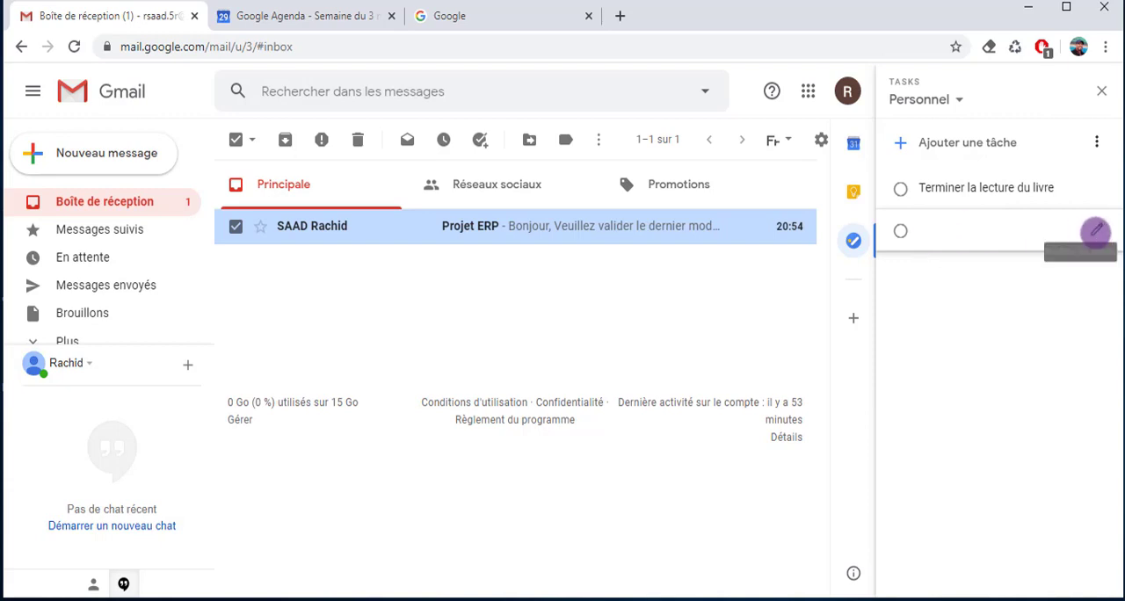
pyautogui.click(1096, 231)
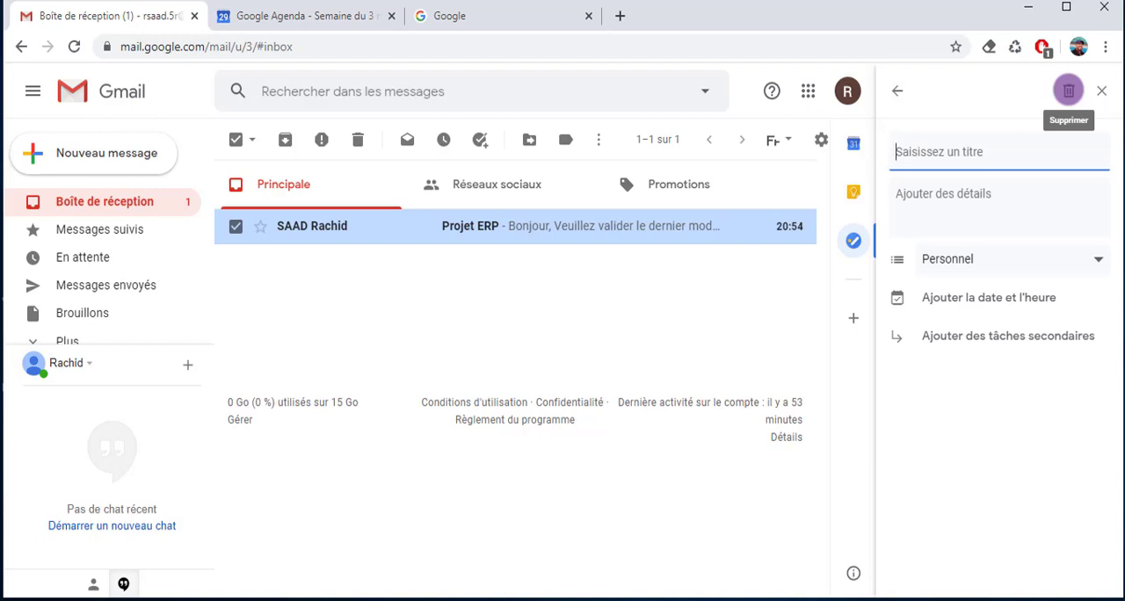
pyautogui.click(1068, 89)
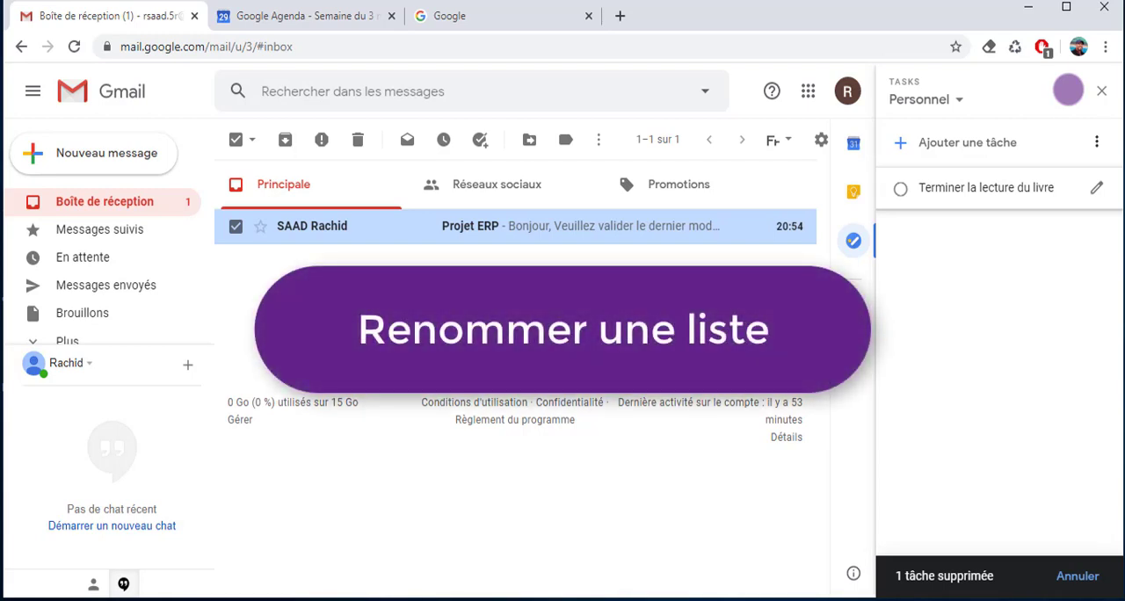
# Switch to the Professionnel task list and rename it "Travail"
pyautogui.click(953, 99)
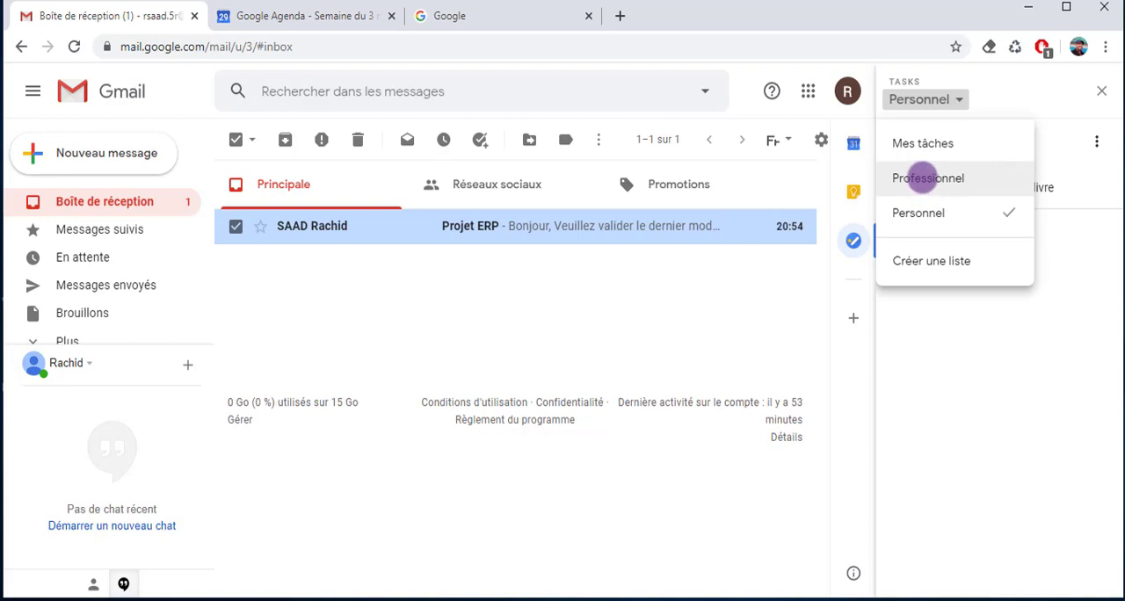
pyautogui.click(999, 443)
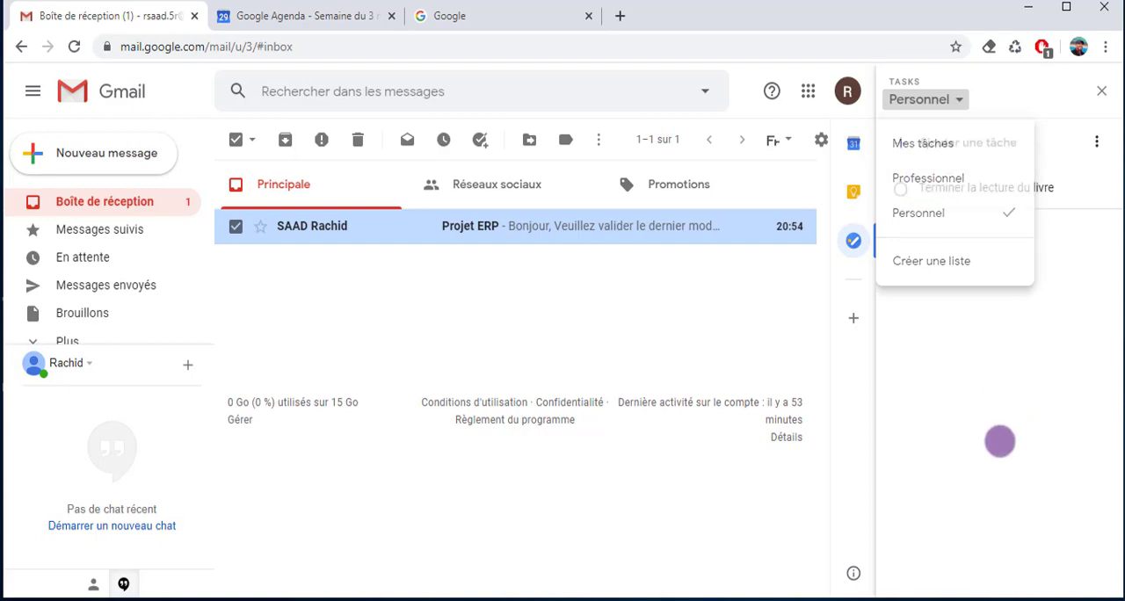
pyautogui.click(958, 99)
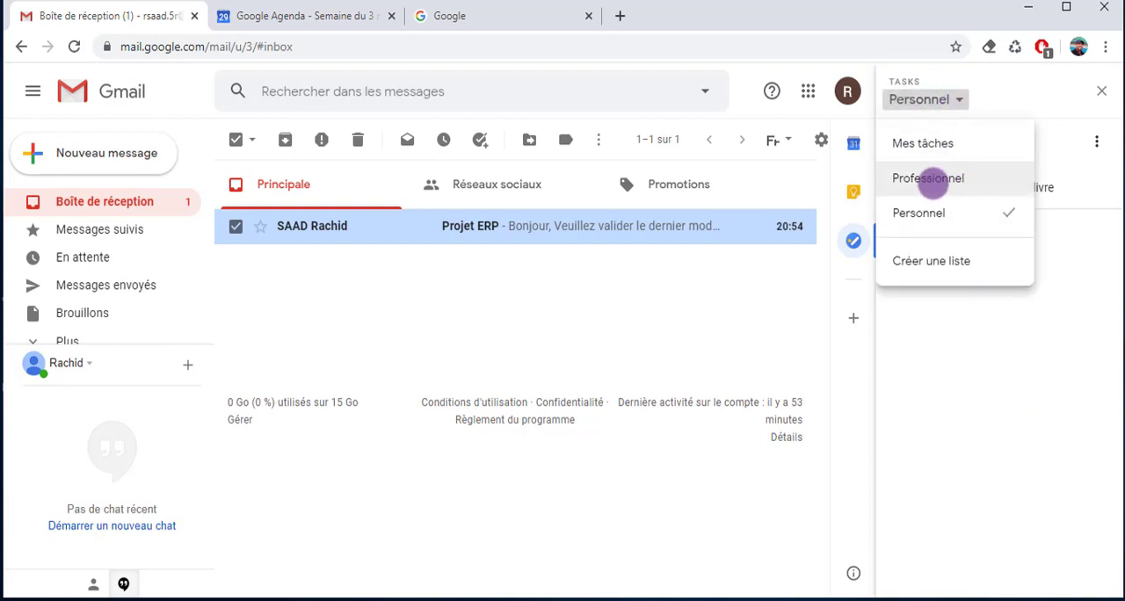
pyautogui.click(932, 179)
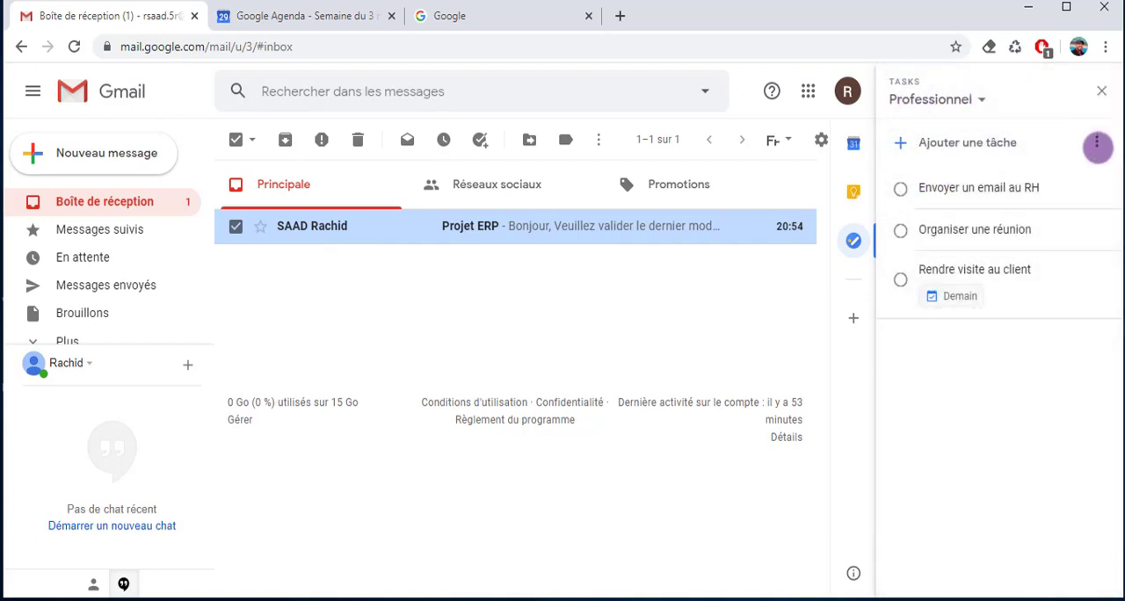
pyautogui.click(1098, 144)
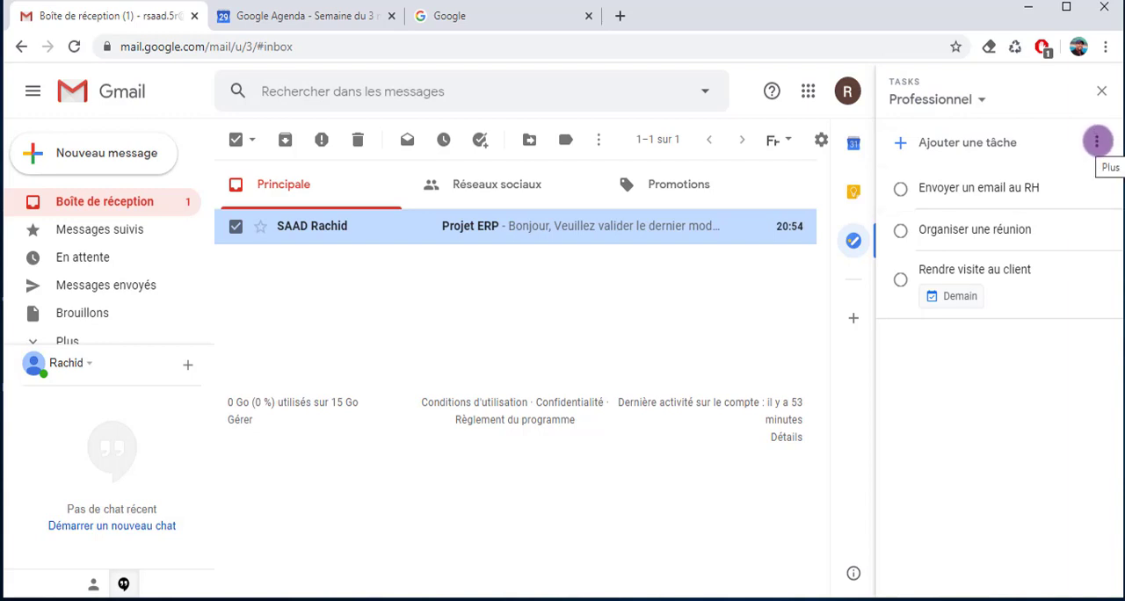
pyautogui.click(1097, 142)
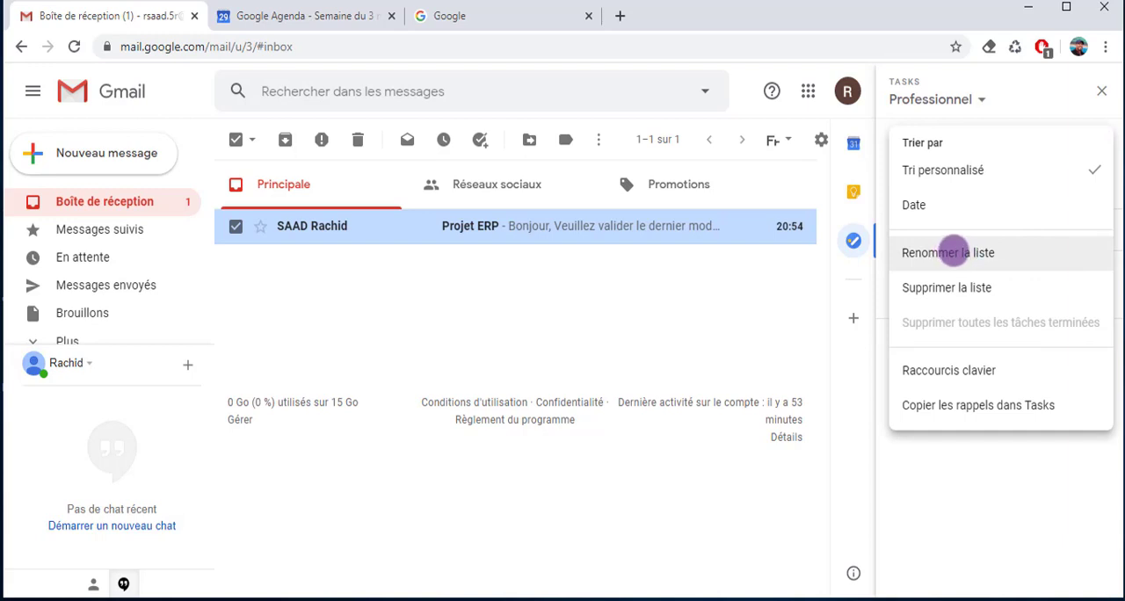
pyautogui.click(954, 252)
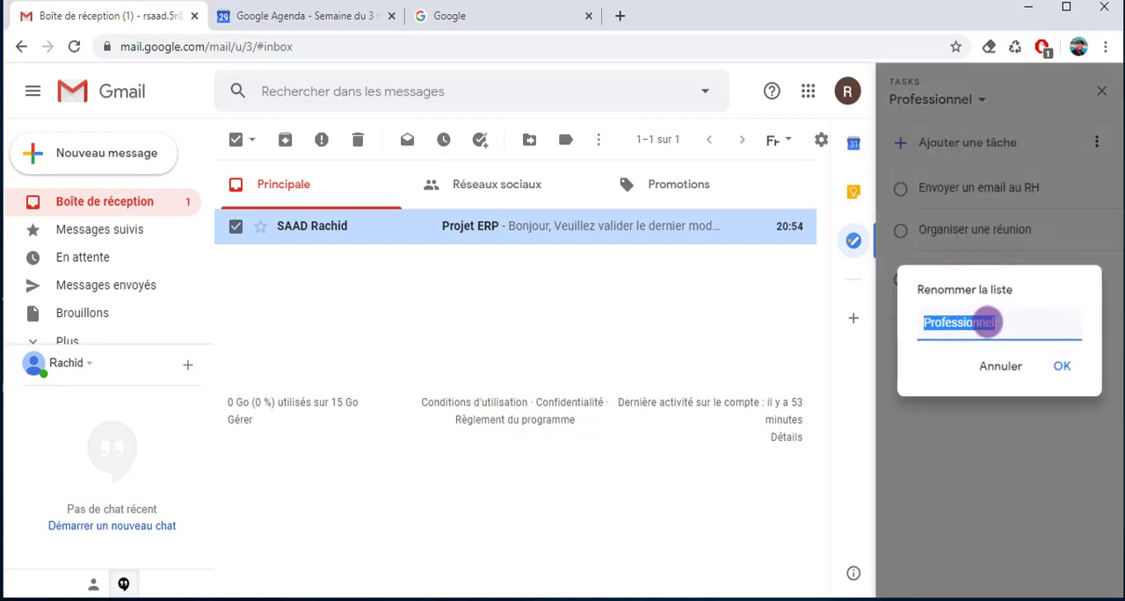
pyautogui.write('Trav')
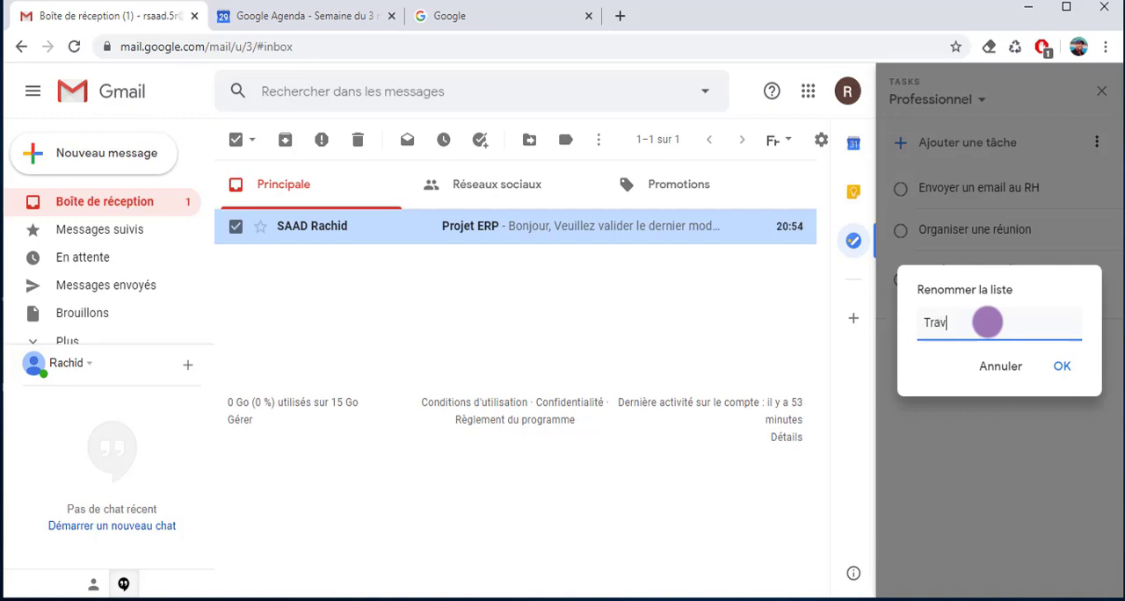
pyautogui.write('ail')
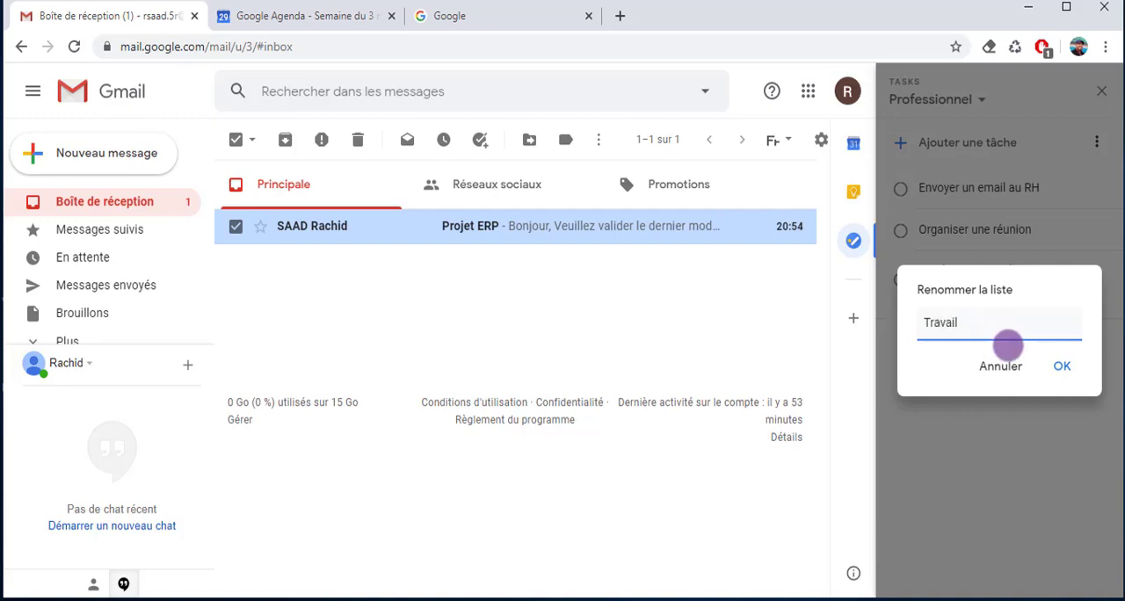
pyautogui.click(1061, 366)
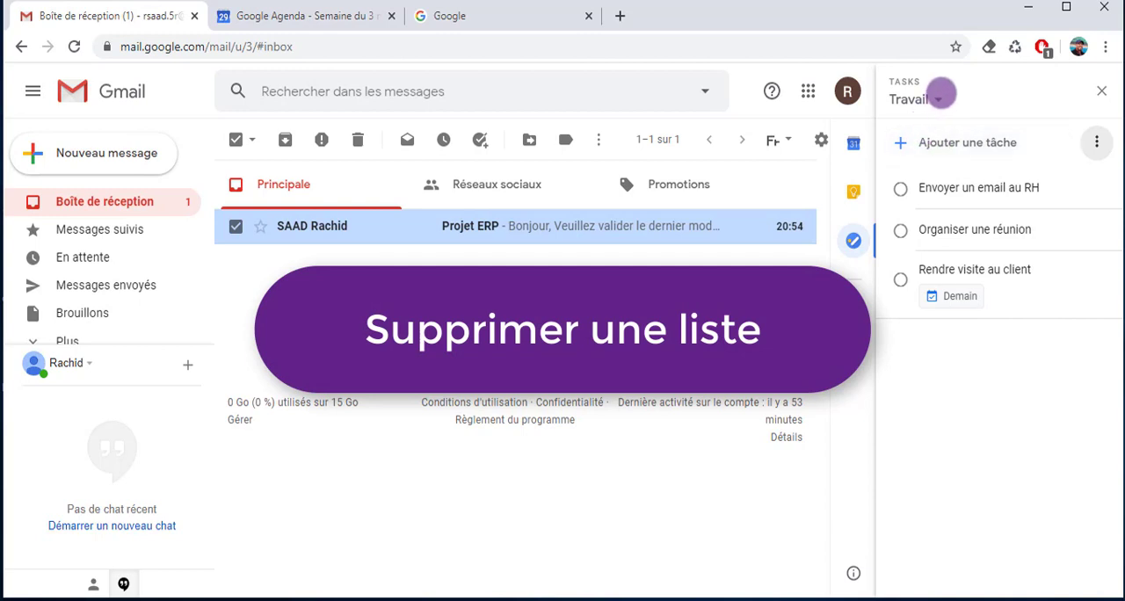
# Delete the Personnel list together with the task it contains
pyautogui.click(939, 96)
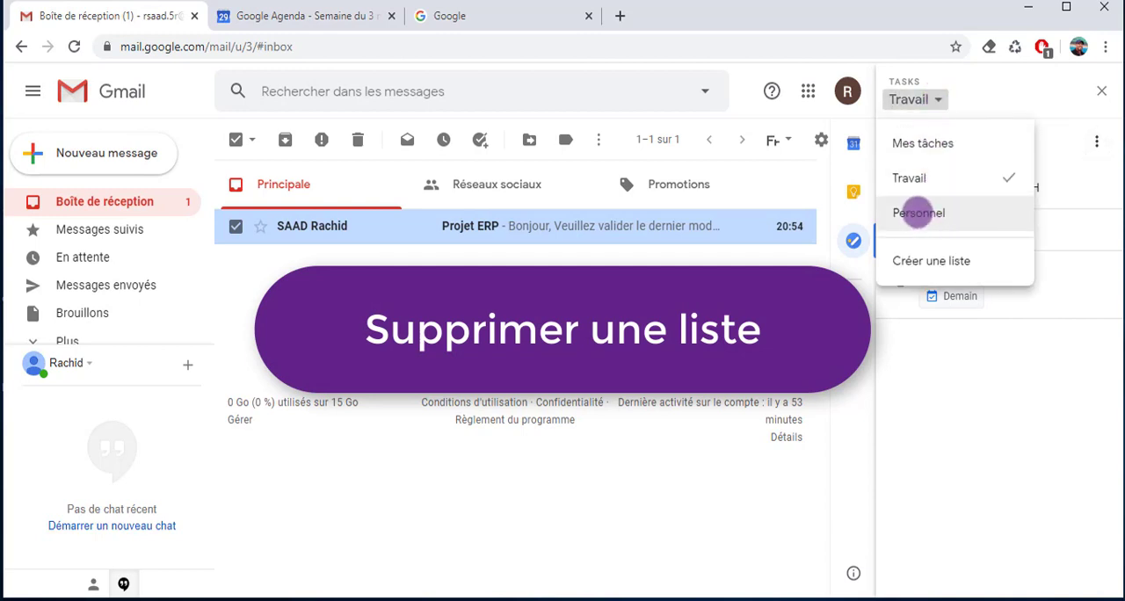
pyautogui.click(918, 213)
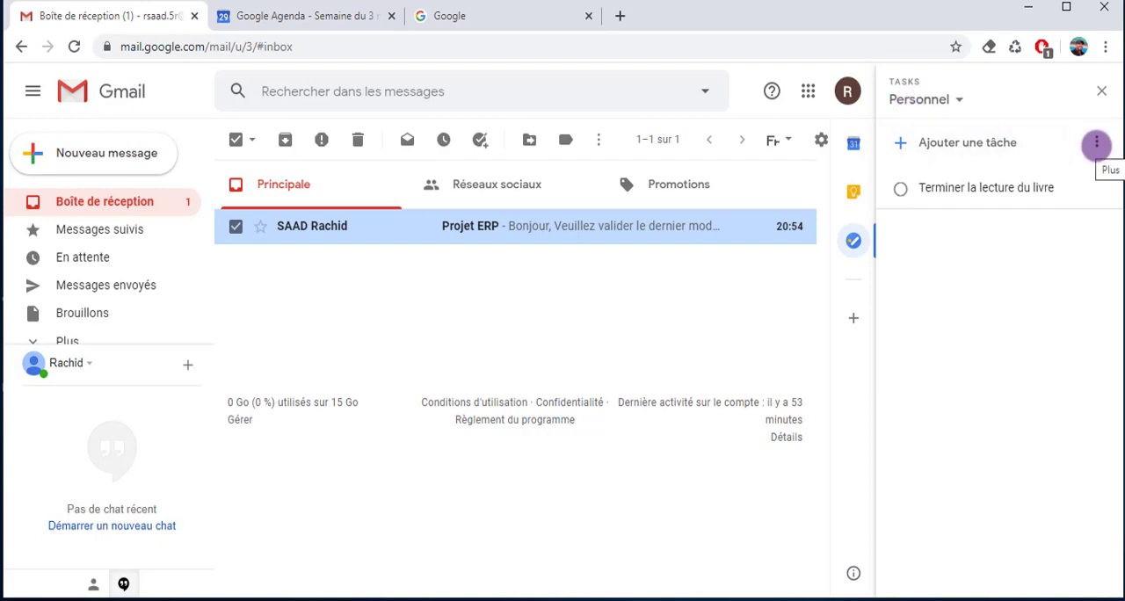
pyautogui.click(1097, 142)
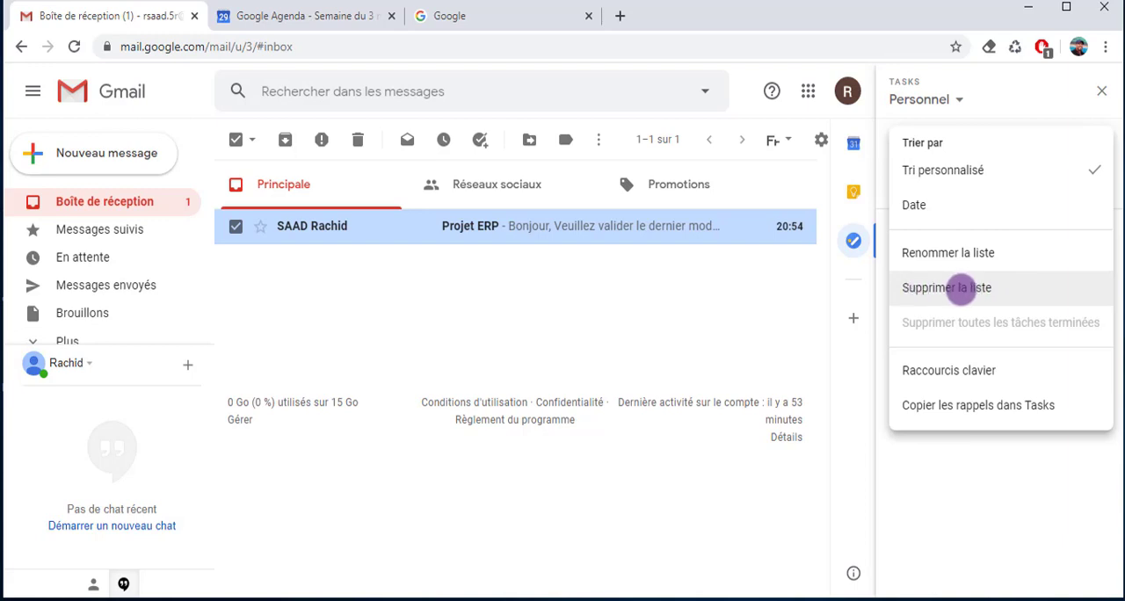
pyautogui.click(950, 289)
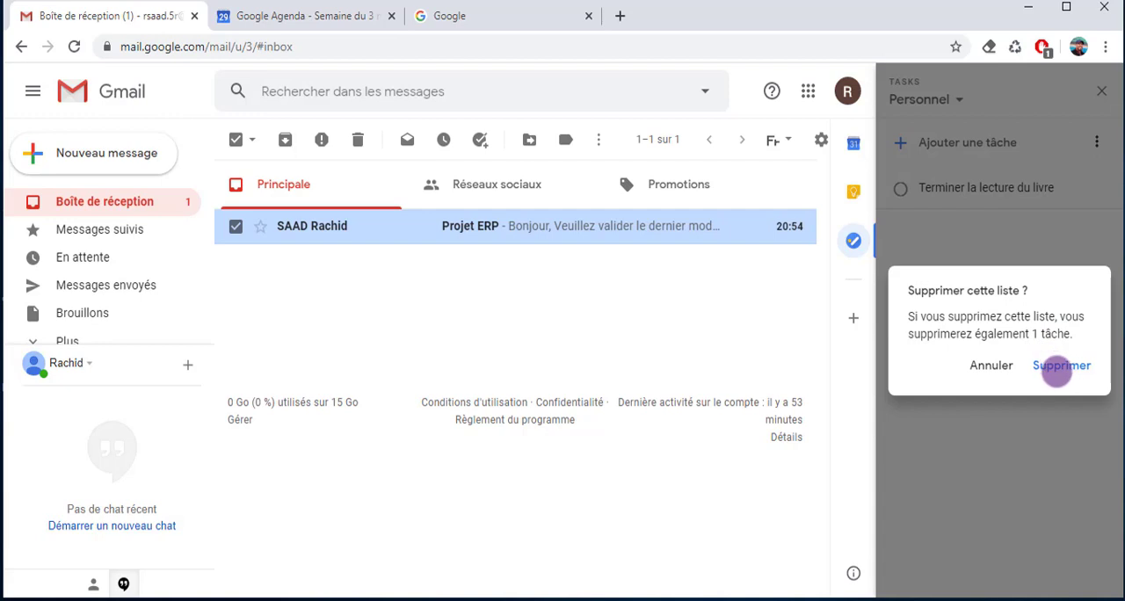
pyautogui.click(1061, 365)
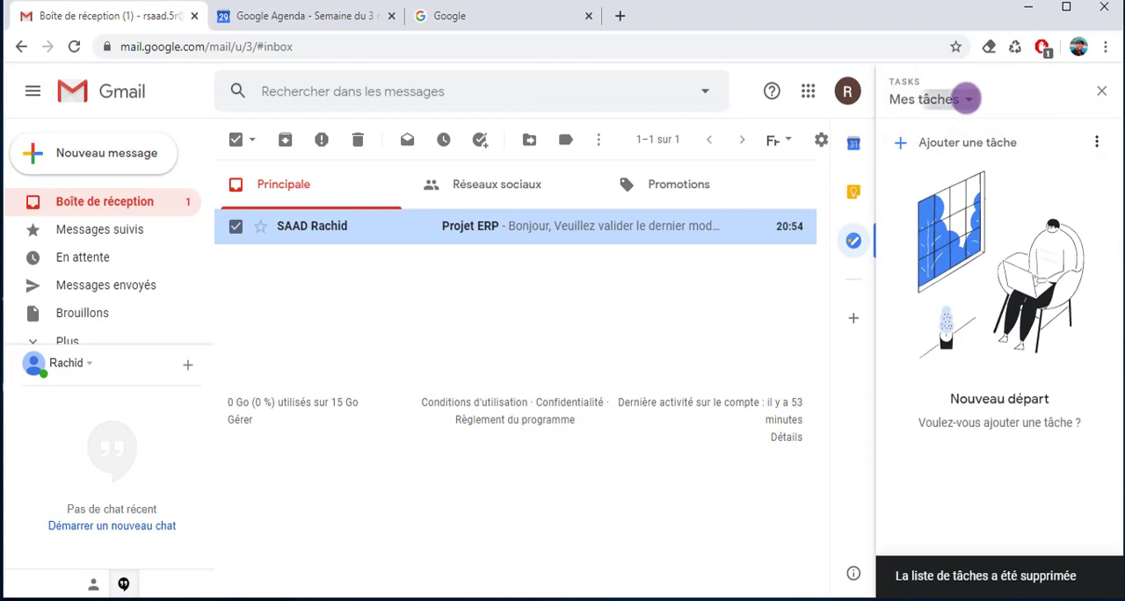
# In the Travail list, move "Organiser une réunion" above "Envoyer un email au RH" and "Rendre visite au client" to the first position
pyautogui.click(968, 99)
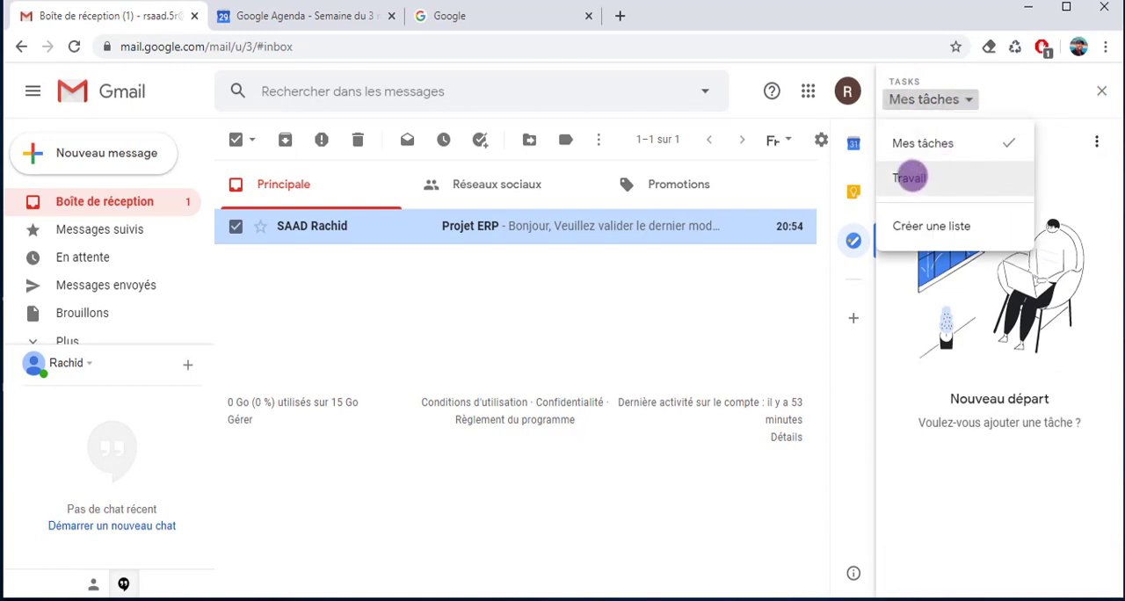
pyautogui.click(910, 178)
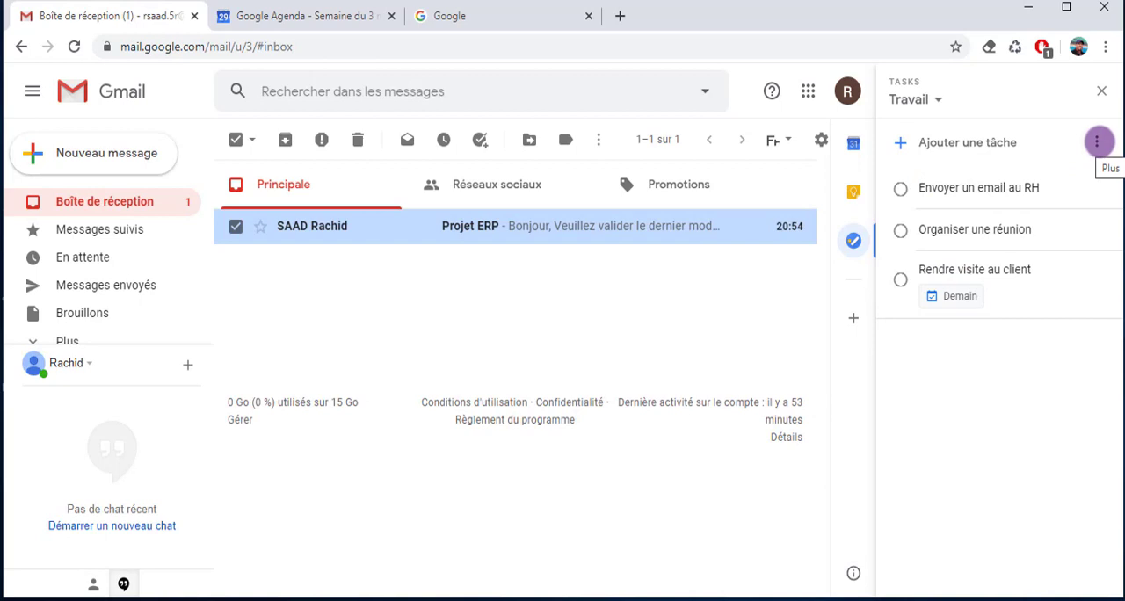
pyautogui.click(1097, 141)
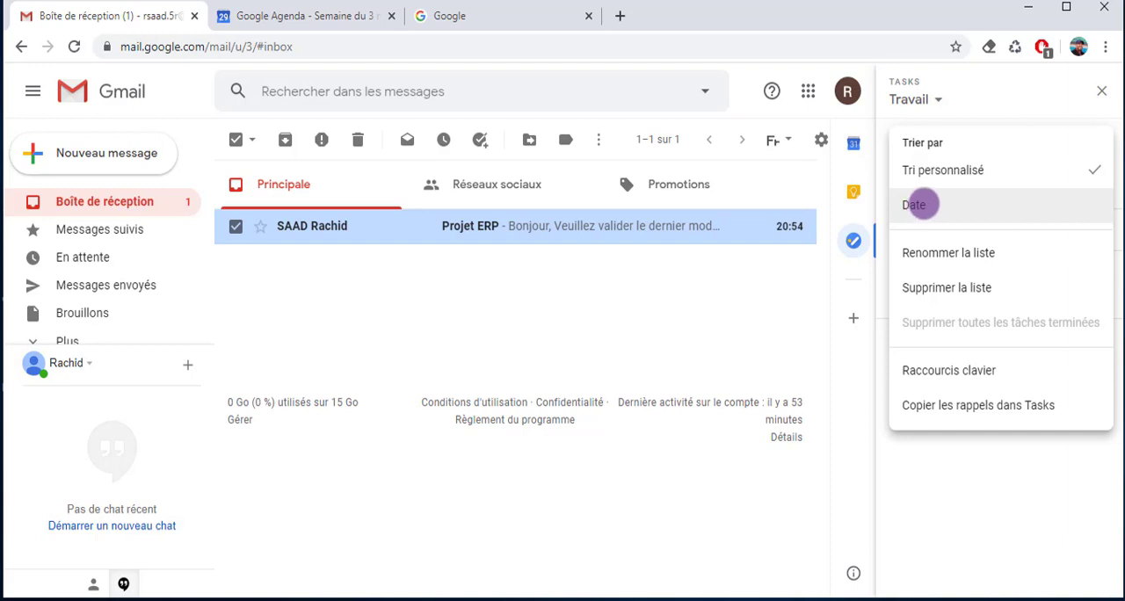
pyautogui.click(937, 519)
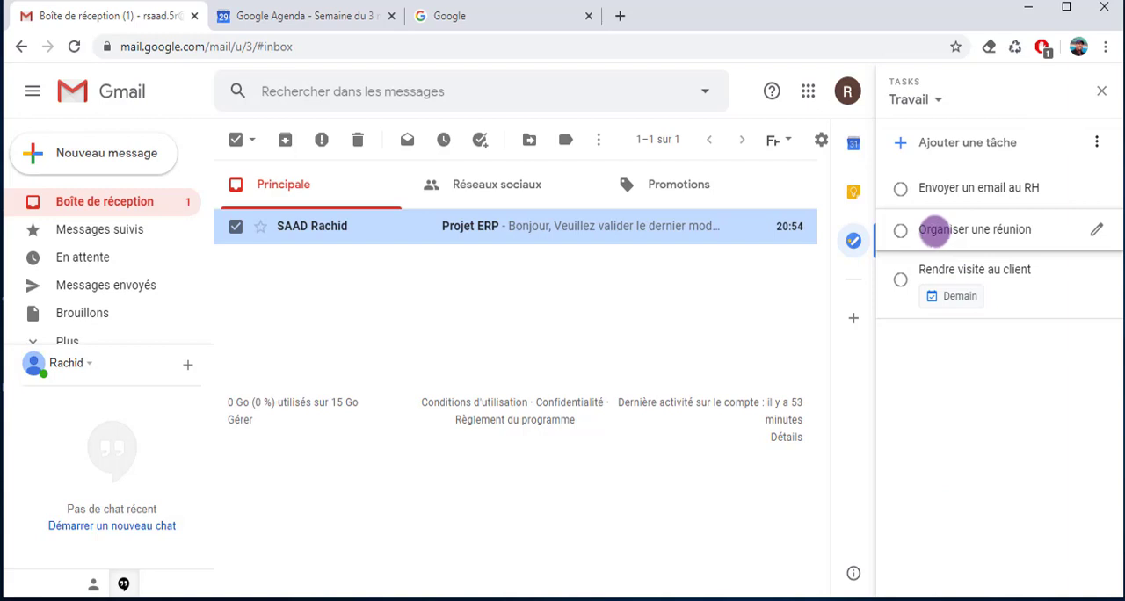
pyautogui.moveTo(935, 231); pyautogui.dragTo(932, 195)
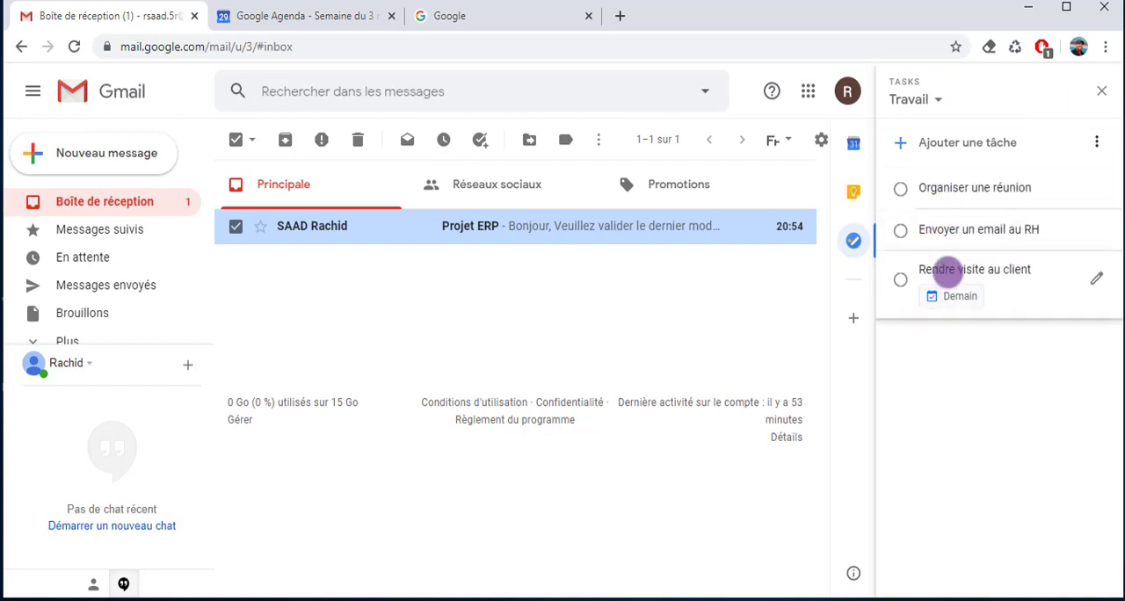
pyautogui.moveTo(947, 270); pyautogui.dragTo(936, 184)
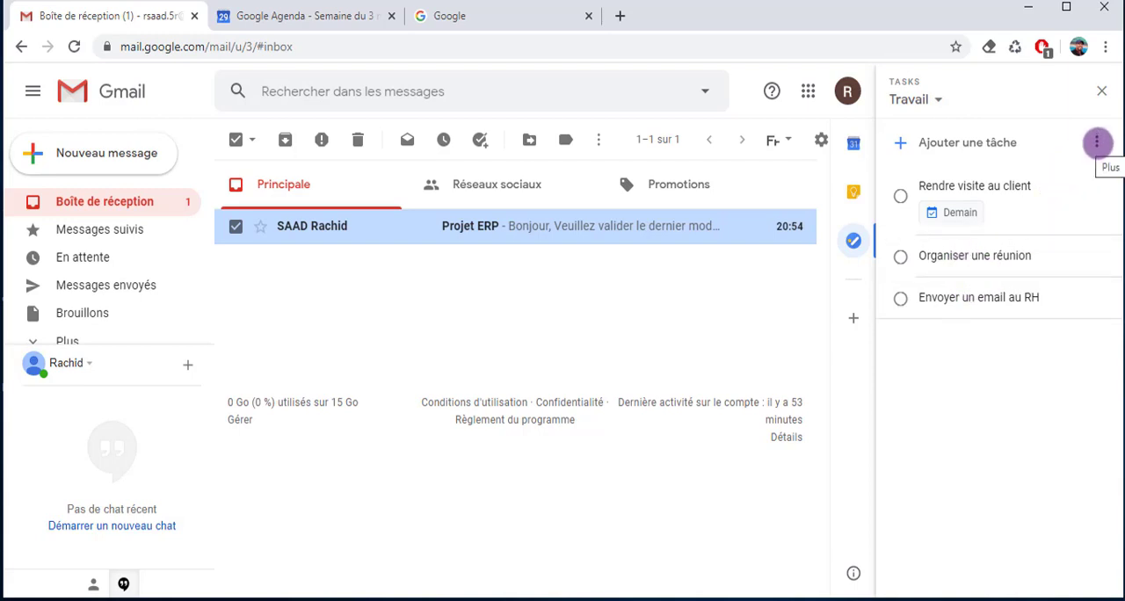
# Sort the tasks of the Travail list by date
pyautogui.click(1097, 142)
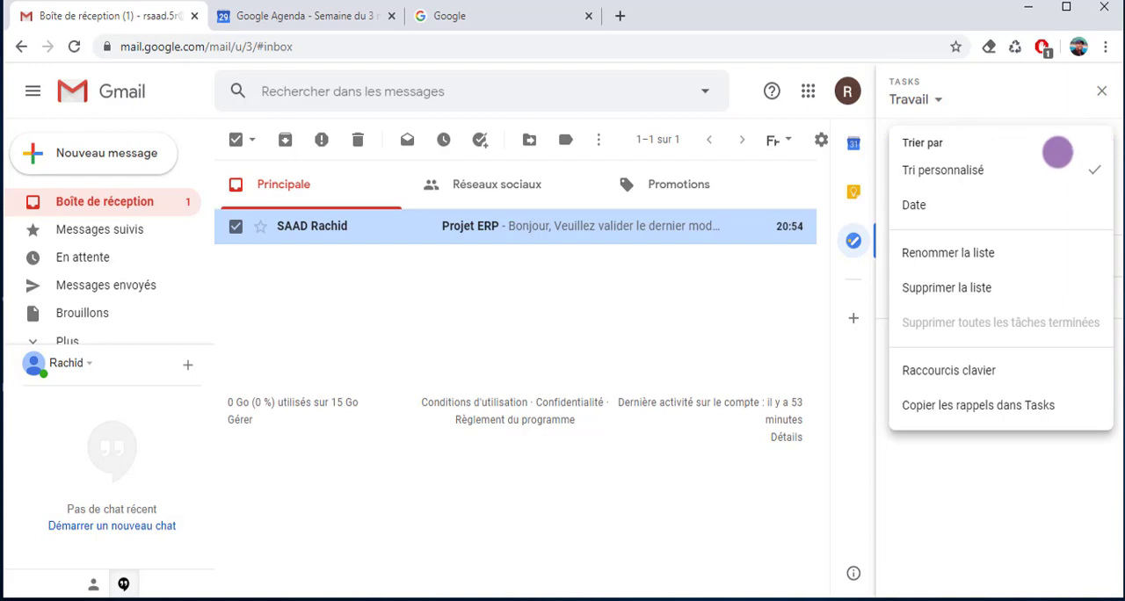
pyautogui.click(915, 205)
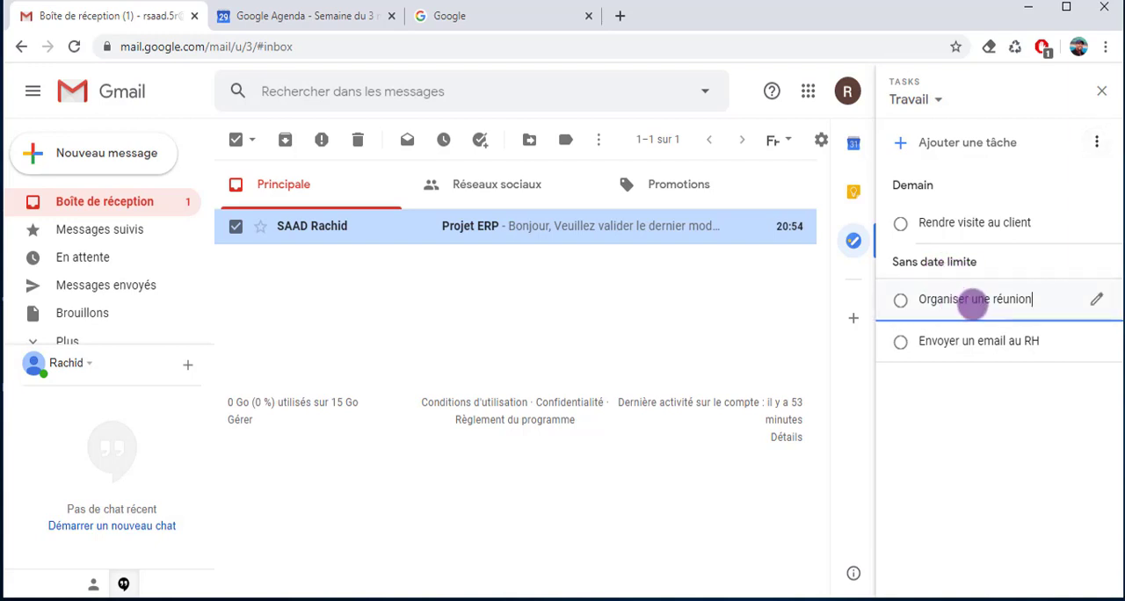
# Set the due date of "Organiser une réunion" to 30 April 2020 without a time and return to the task list
pyautogui.click(1096, 299)
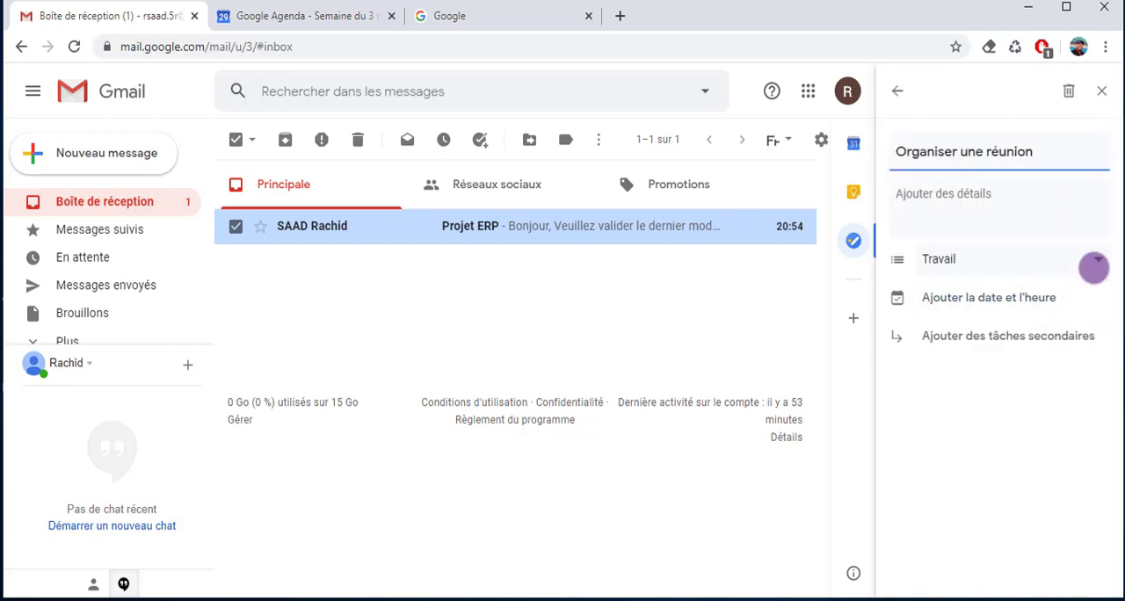
pyautogui.click(1013, 299)
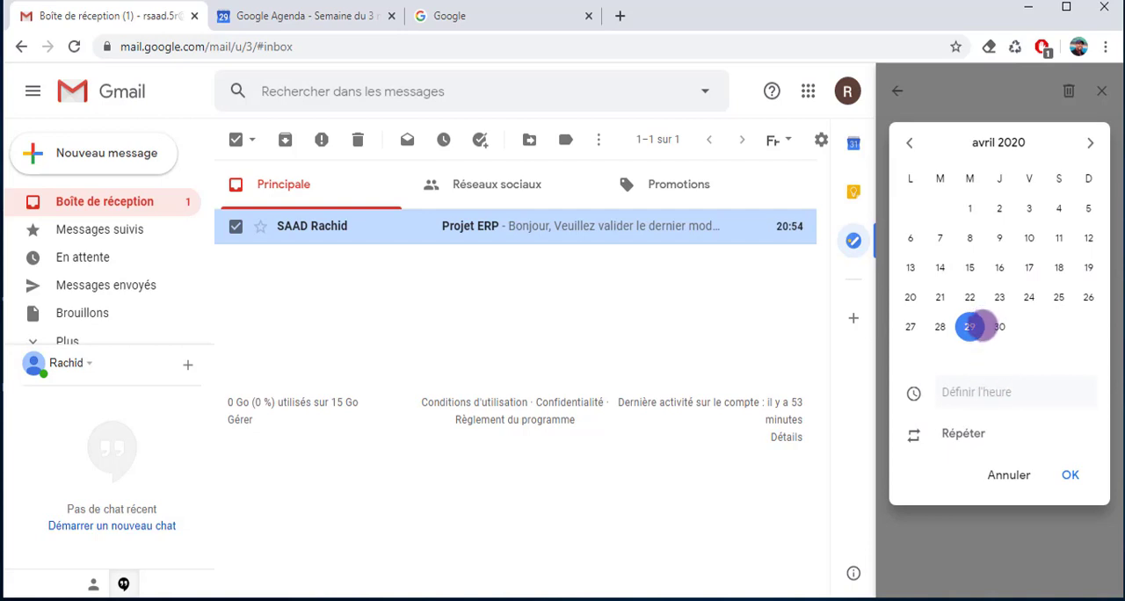
pyautogui.click(999, 327)
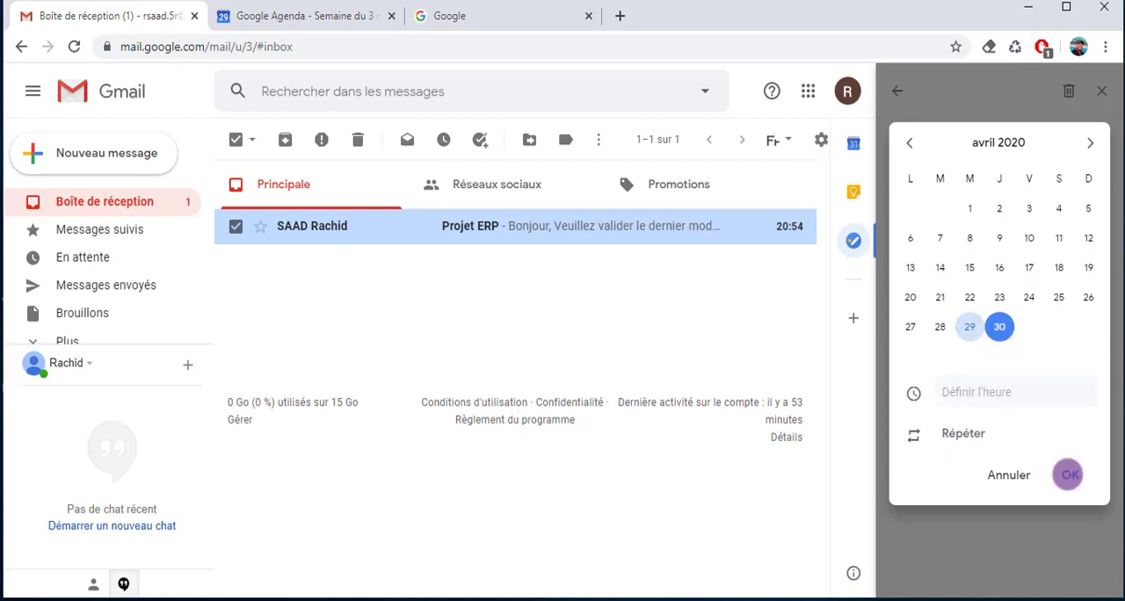
pyautogui.click(1069, 474)
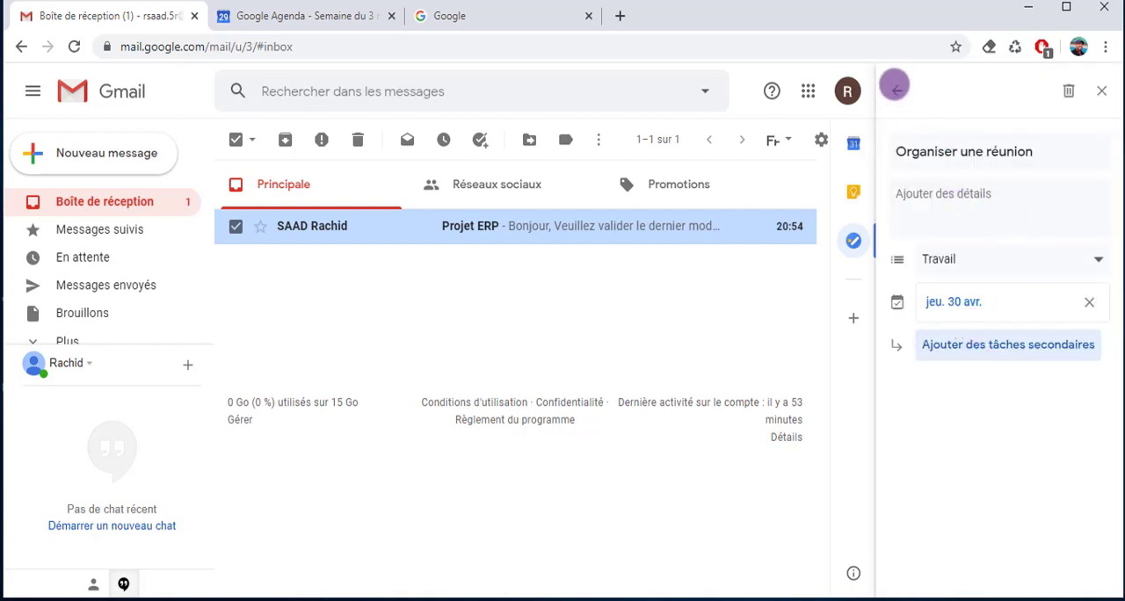
pyautogui.click(896, 90)
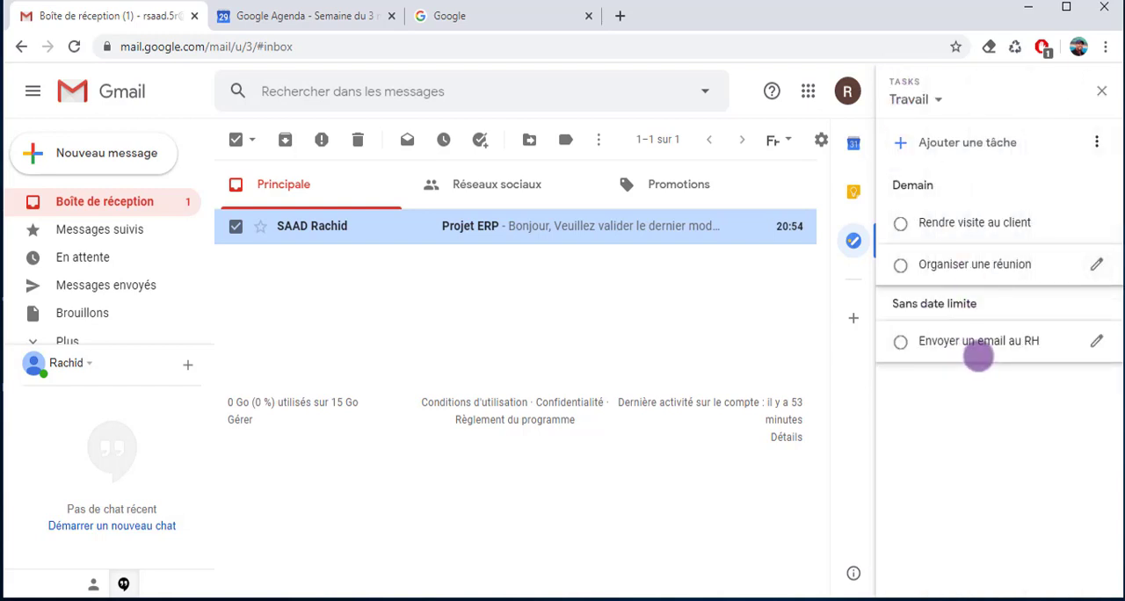
# Set the due date of "Envoyer un email au RH" to 4 May 2020 without a time
pyautogui.click(1097, 341)
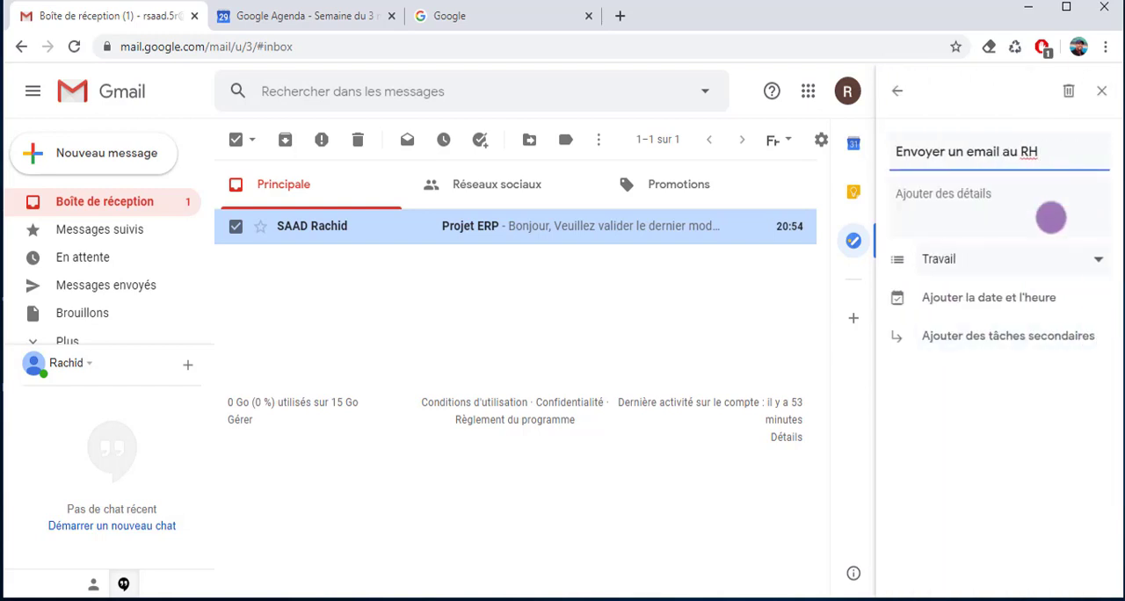
pyautogui.click(1017, 297)
pyautogui.click(1089, 142)
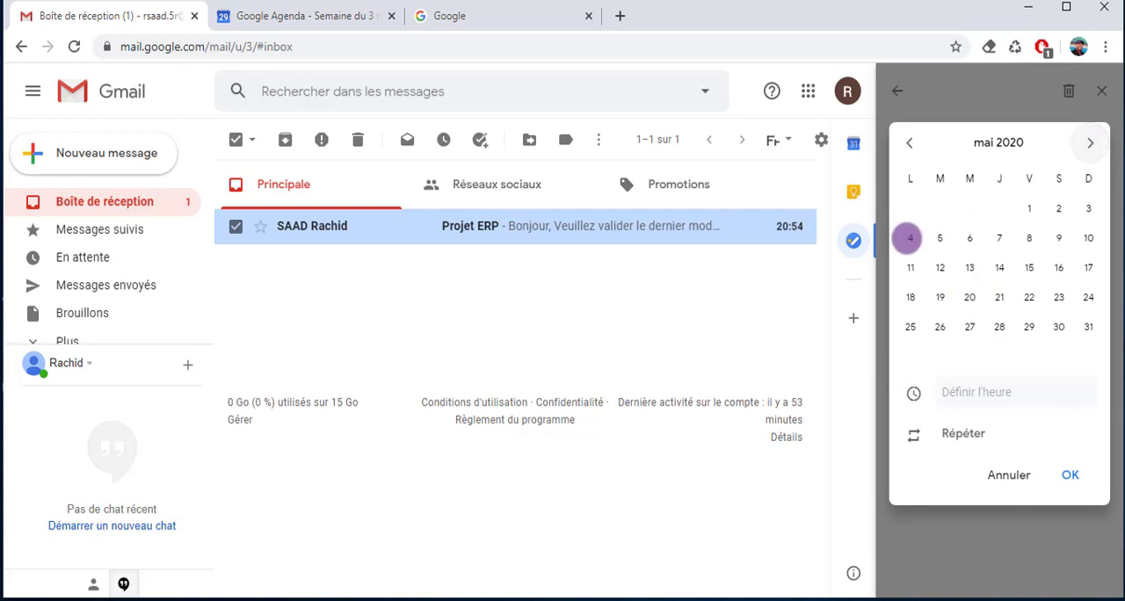
pyautogui.click(911, 238)
pyautogui.click(1070, 475)
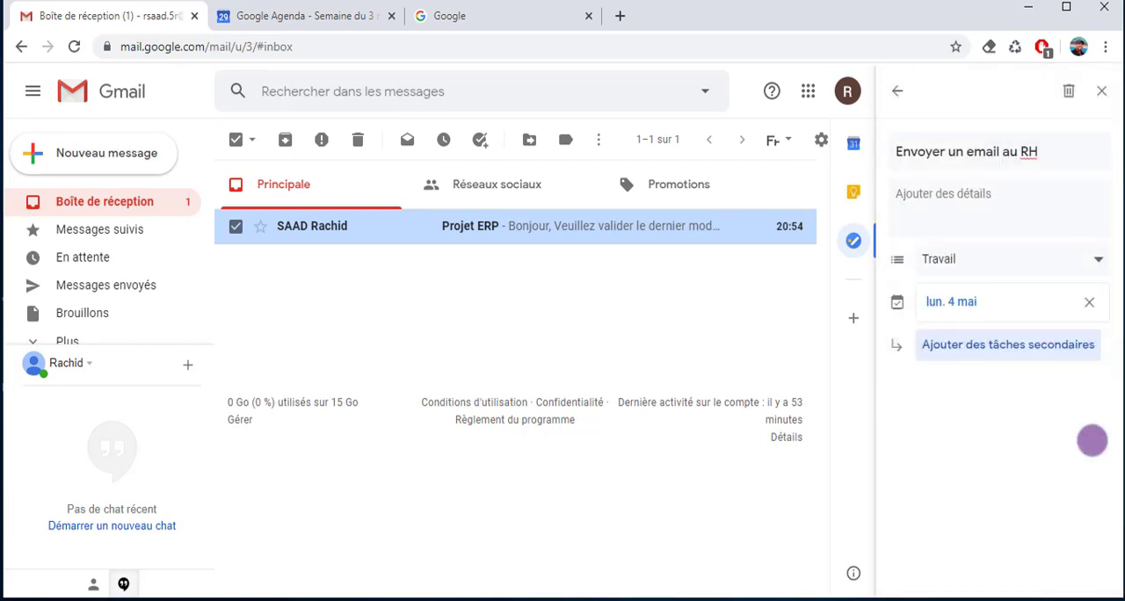
# Switch the Travail list to custom sorting and move "Organiser une réunion" above "Rendre visite au client" to the first position
pyautogui.click(897, 91)
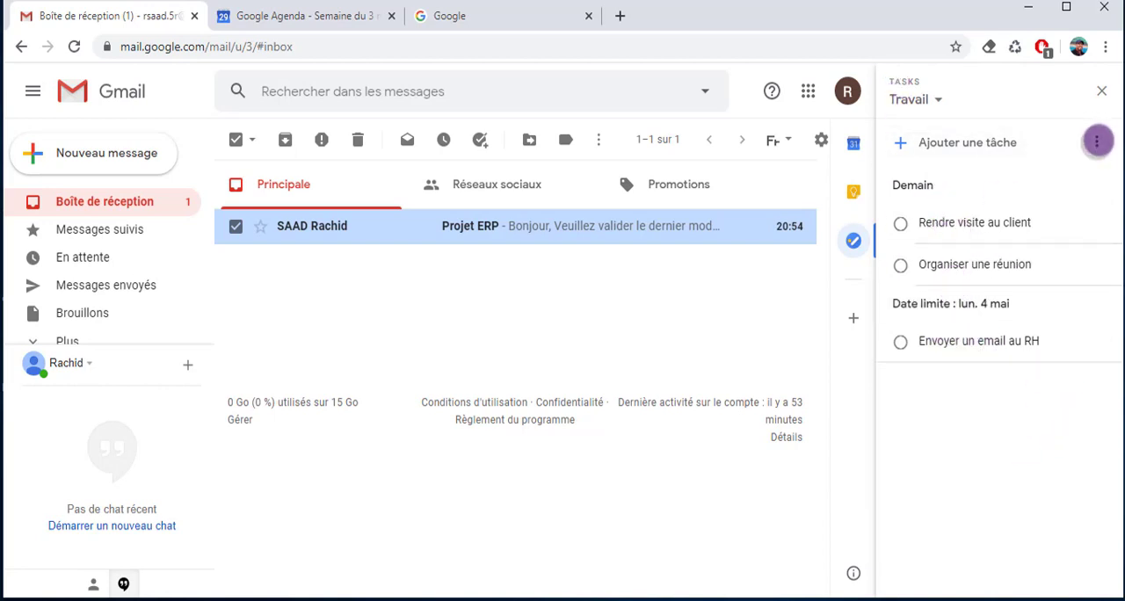
pyautogui.click(1096, 142)
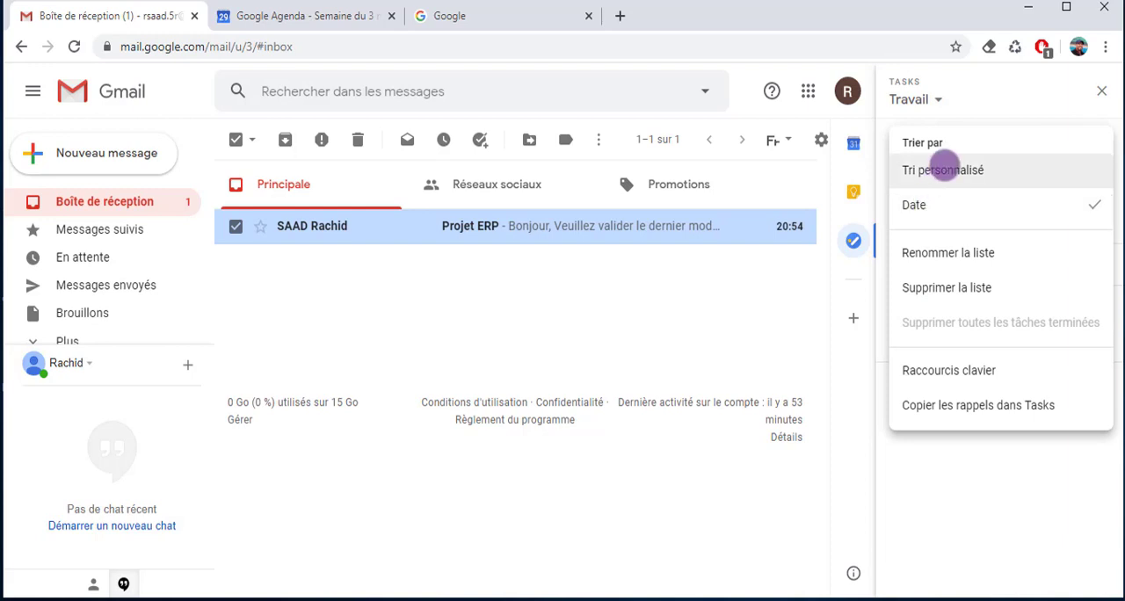
pyautogui.click(939, 170)
pyautogui.moveTo(954, 264); pyautogui.dragTo(954, 187)
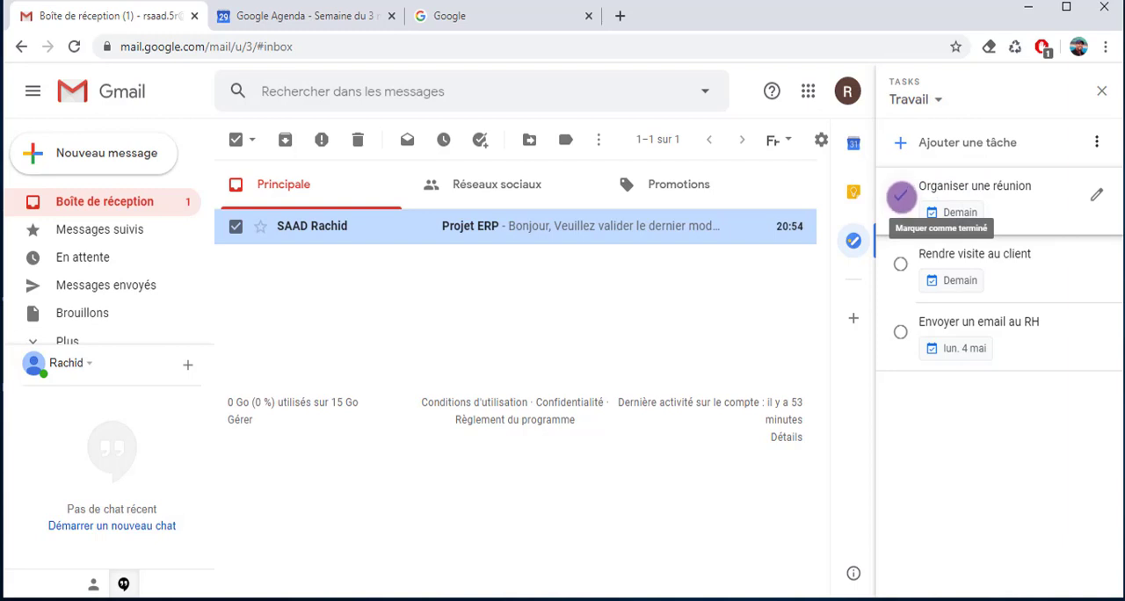
# Mark "Organiser une réunion" and "Rendre visite au client" as completed, and view the list of completed tasks
pyautogui.click(900, 197)
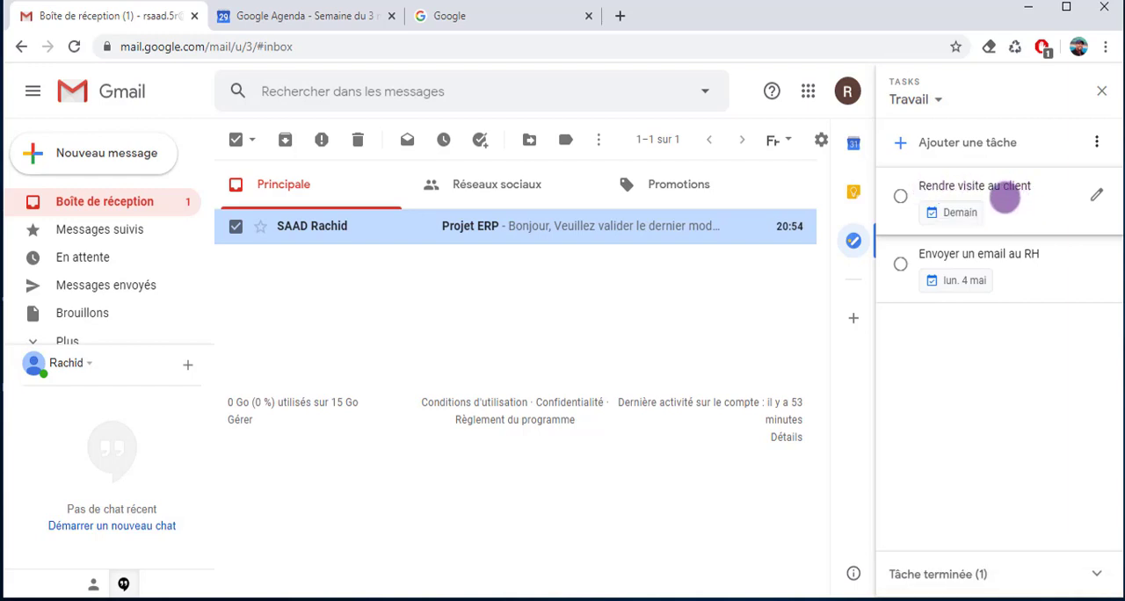
pyautogui.click(900, 194)
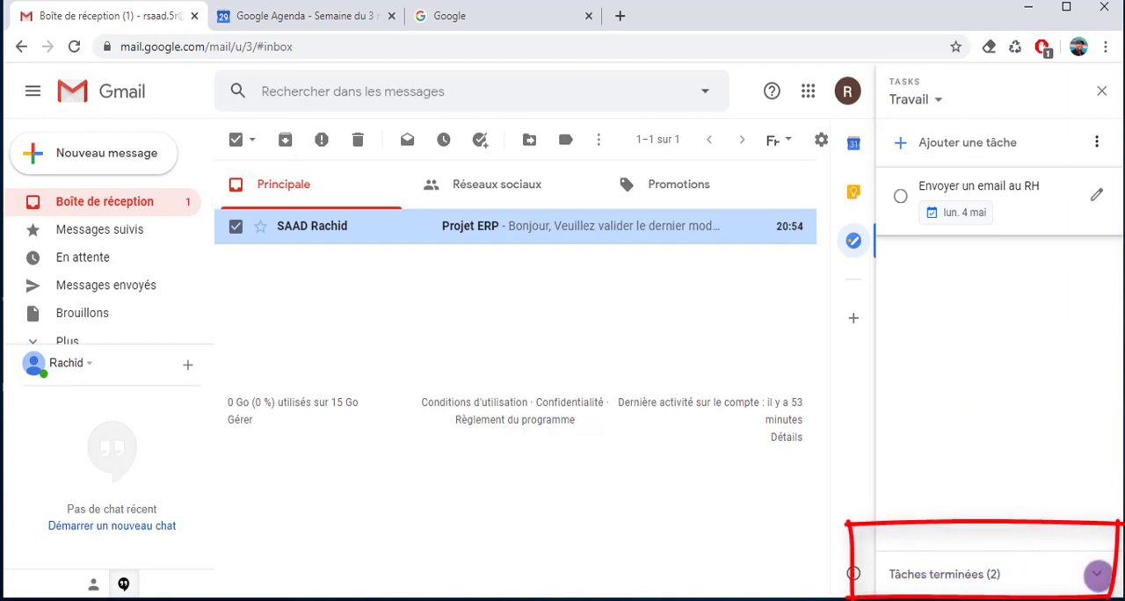
pyautogui.click(1097, 574)
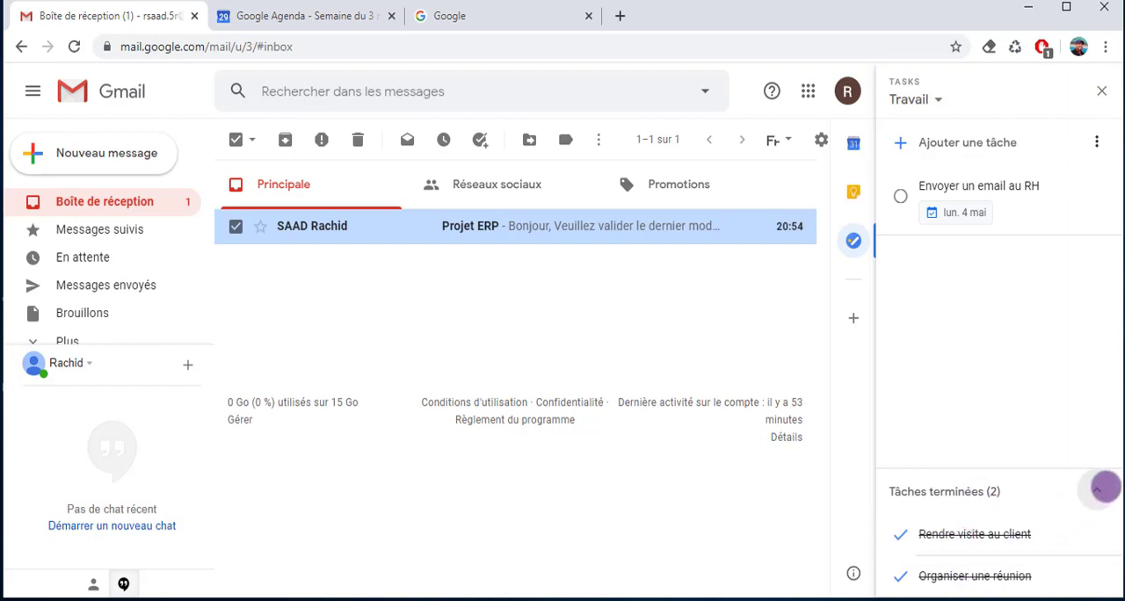
pyautogui.click(1099, 491)
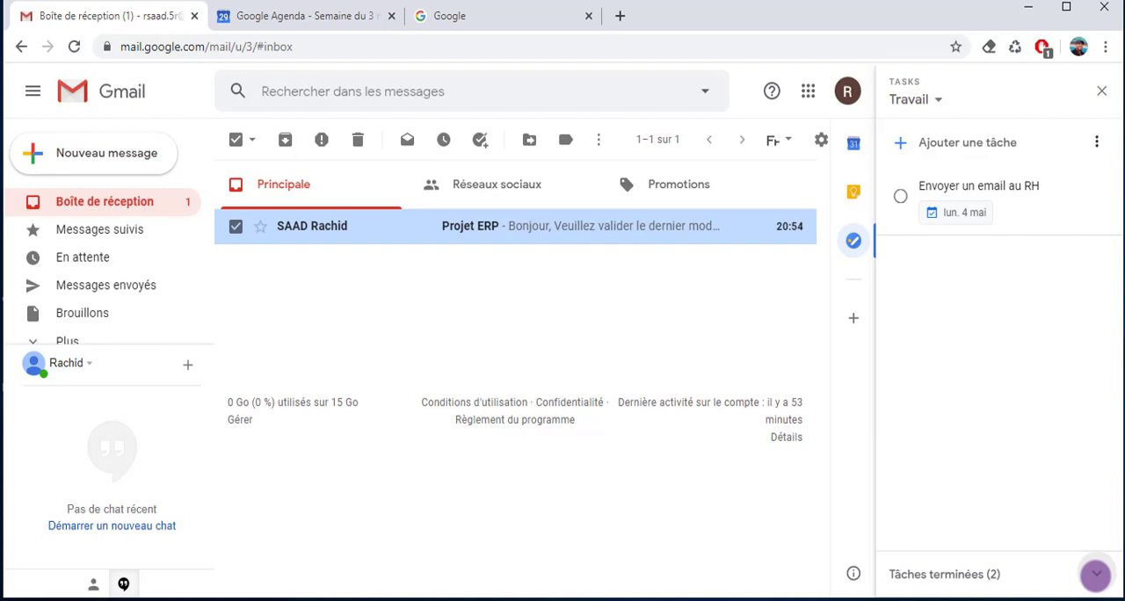
# Delete the completed task "Rendre visite au client" and mark "Organiser une réunion" as not completed
pyautogui.click(1096, 575)
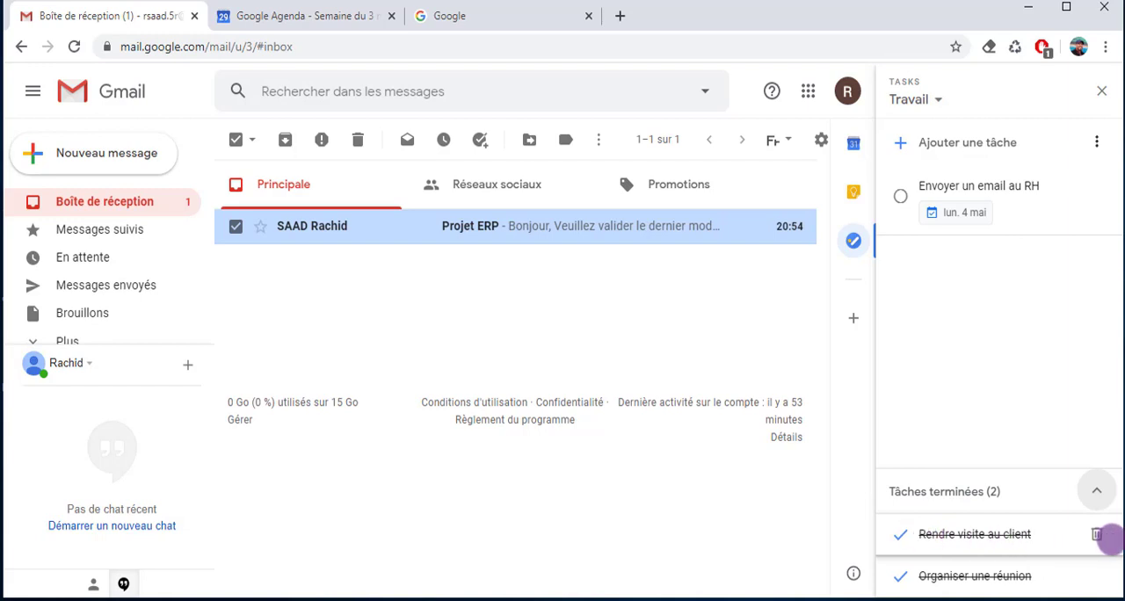
pyautogui.click(1097, 534)
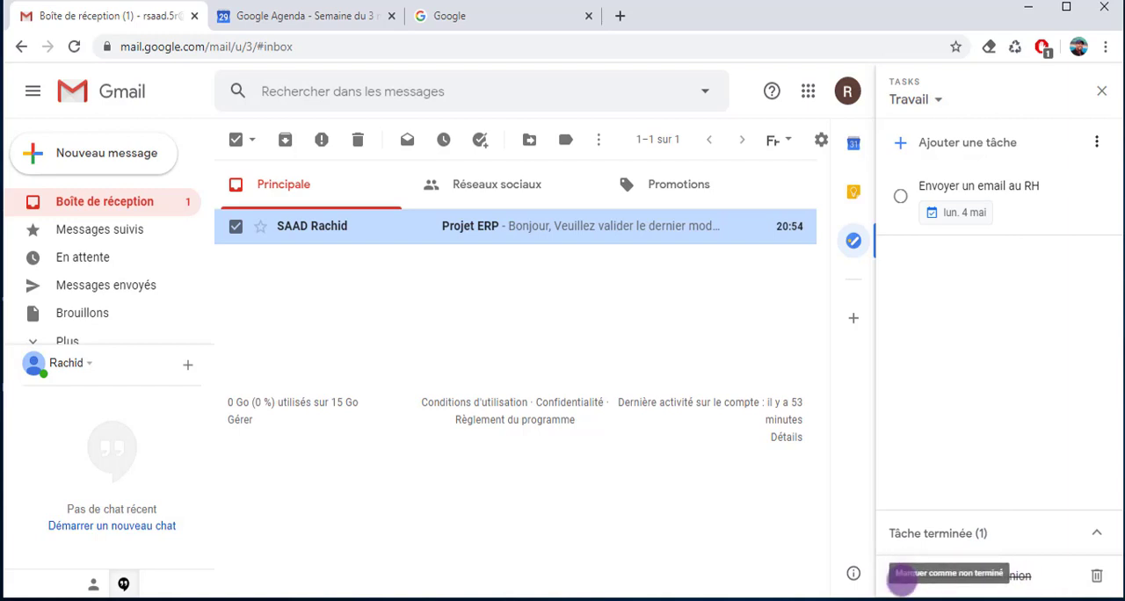
pyautogui.click(900, 576)
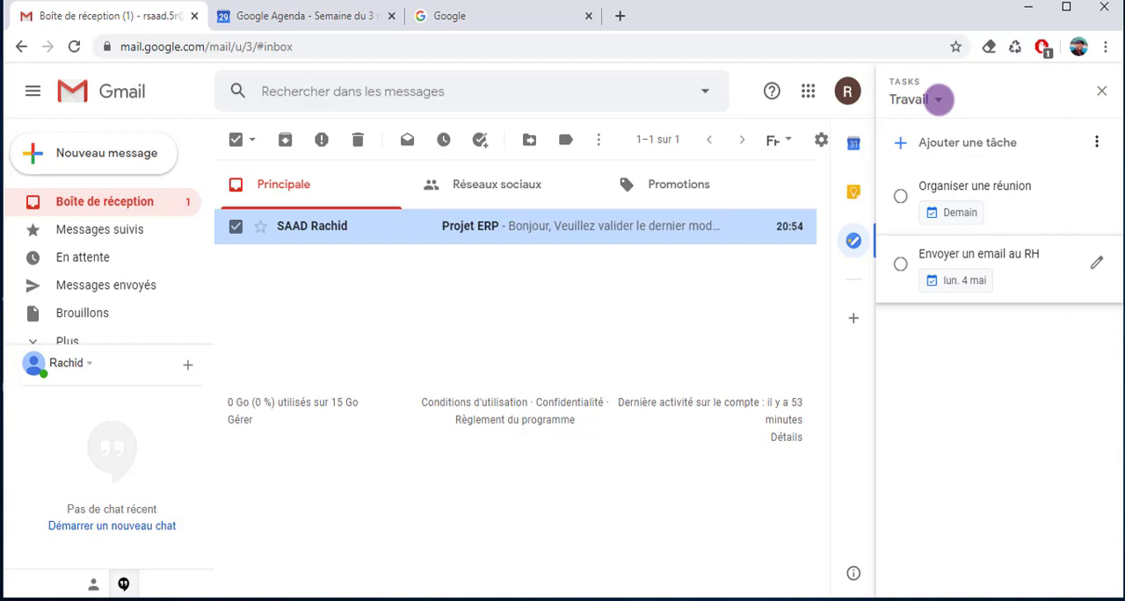
# Turn the "Projet ERP" email into a task by moving it into the Travail list, open its details and delete it
pyautogui.click(939, 100)
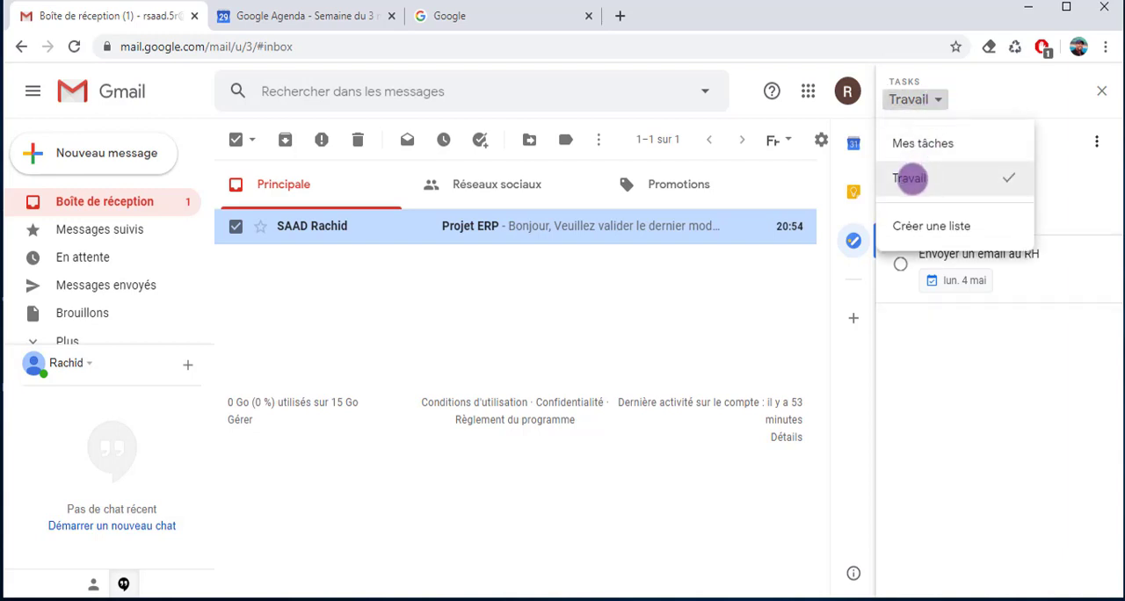
pyautogui.click(912, 177)
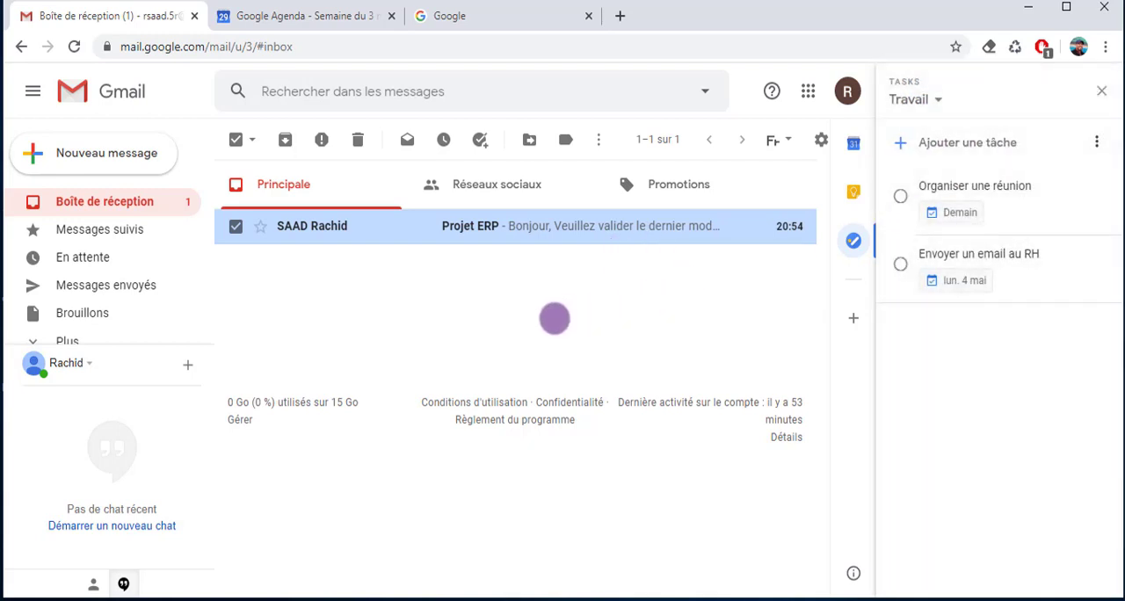
pyautogui.moveTo(293, 227)
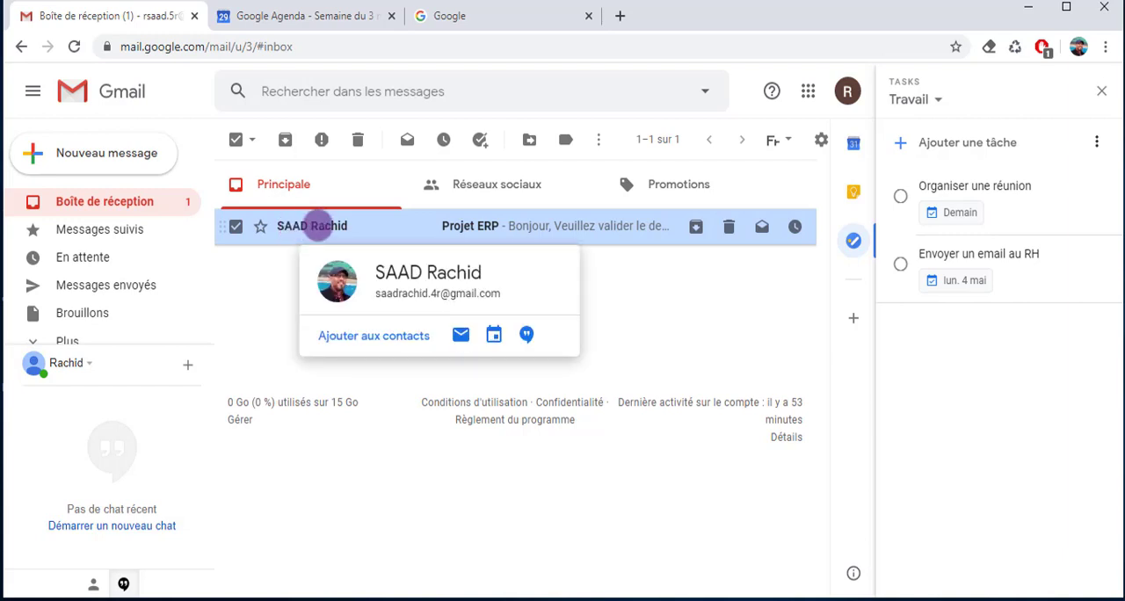
pyautogui.moveTo(297, 226); pyautogui.dragTo(897, 211)
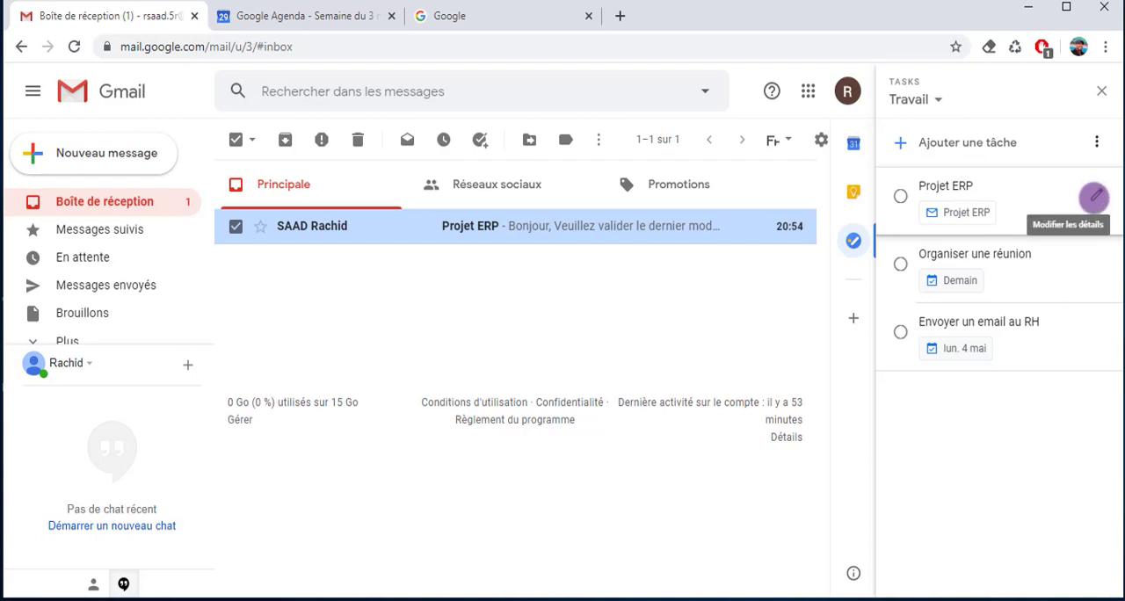
pyautogui.click(1094, 196)
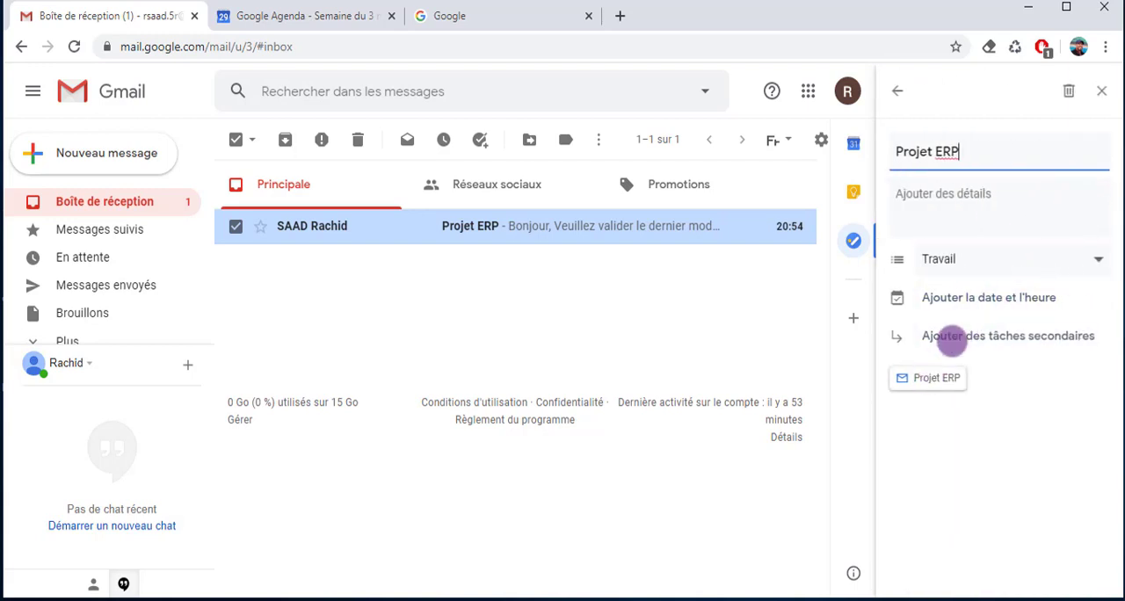
pyautogui.click(1065, 91)
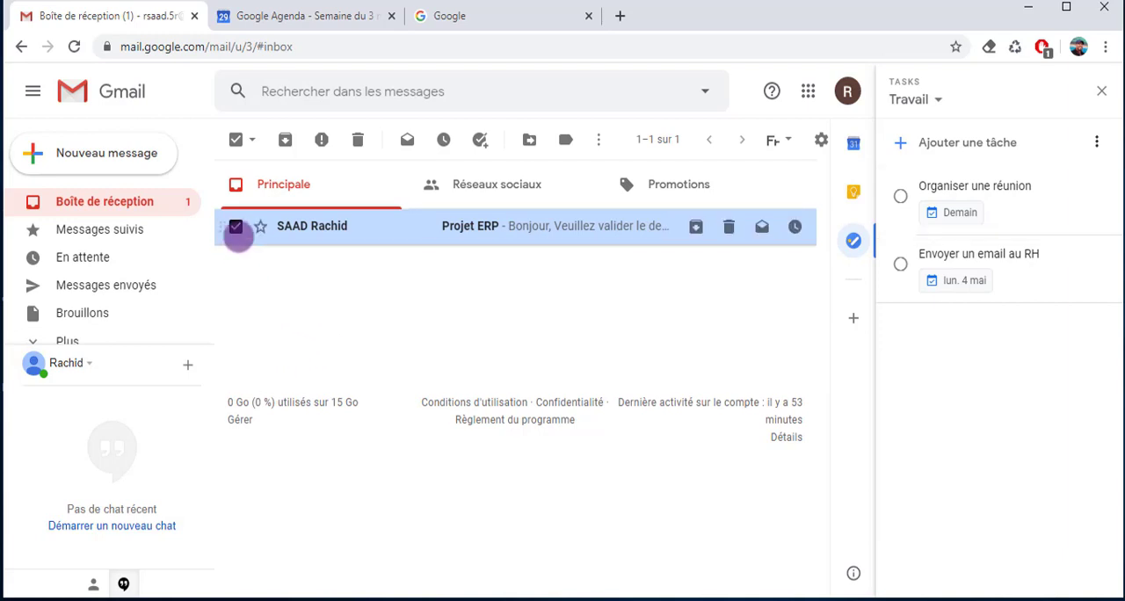
# Reselect the "Projet ERP" email in the inbox and add it to the tasks of the Travail list
pyautogui.click(235, 226)
pyautogui.click(235, 227)
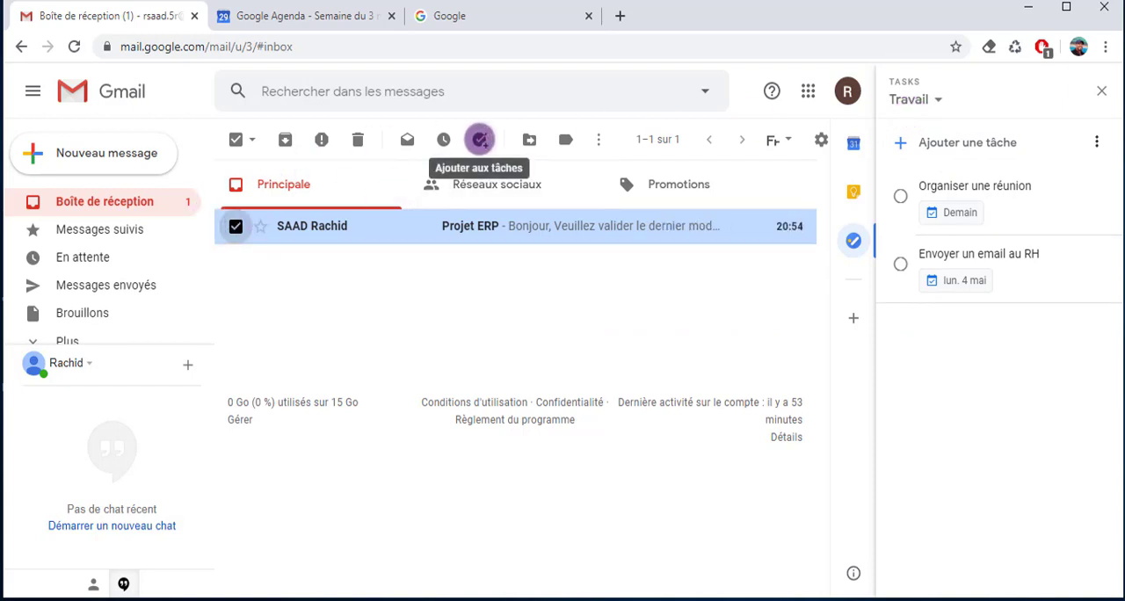
pyautogui.click(479, 139)
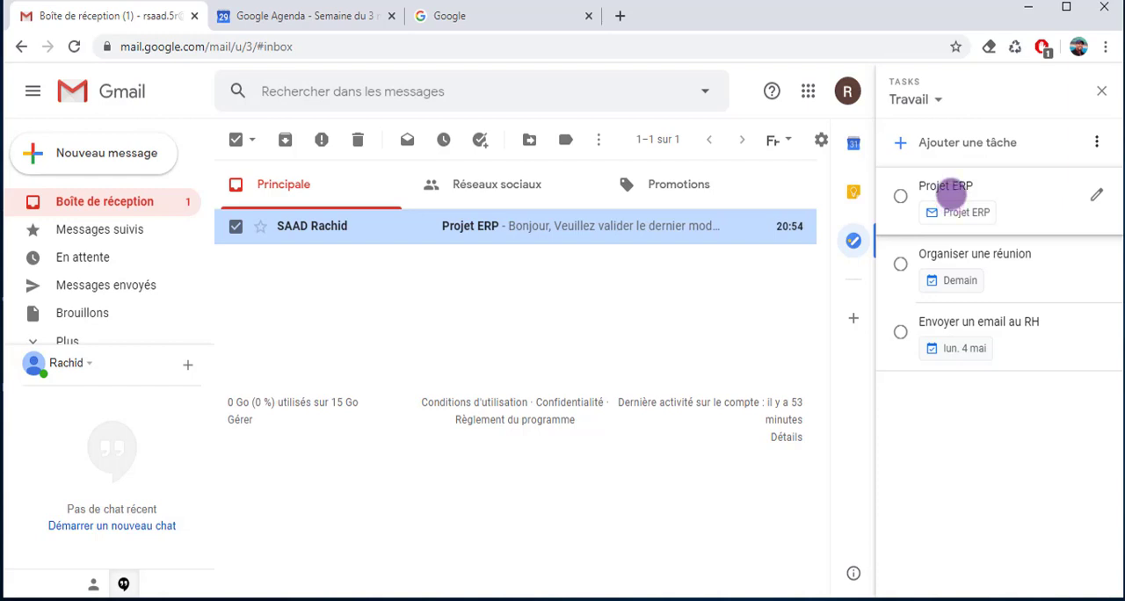
# Switch to Google Agenda and display the Travail task list beside the calendar
pyautogui.click(279, 16)
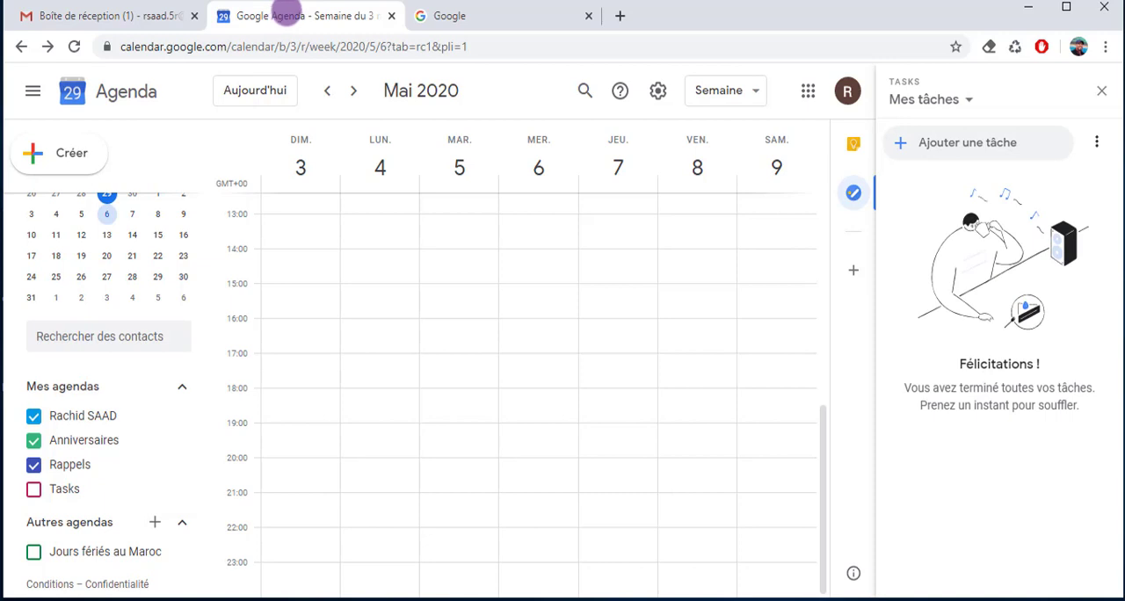
pyautogui.click(954, 101)
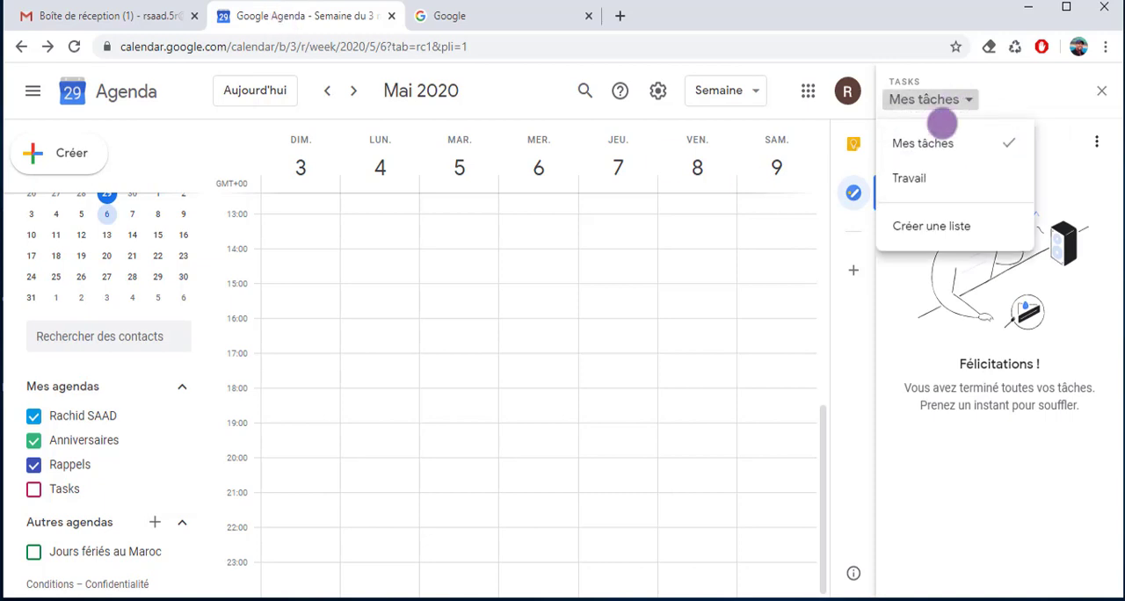
pyautogui.click(909, 178)
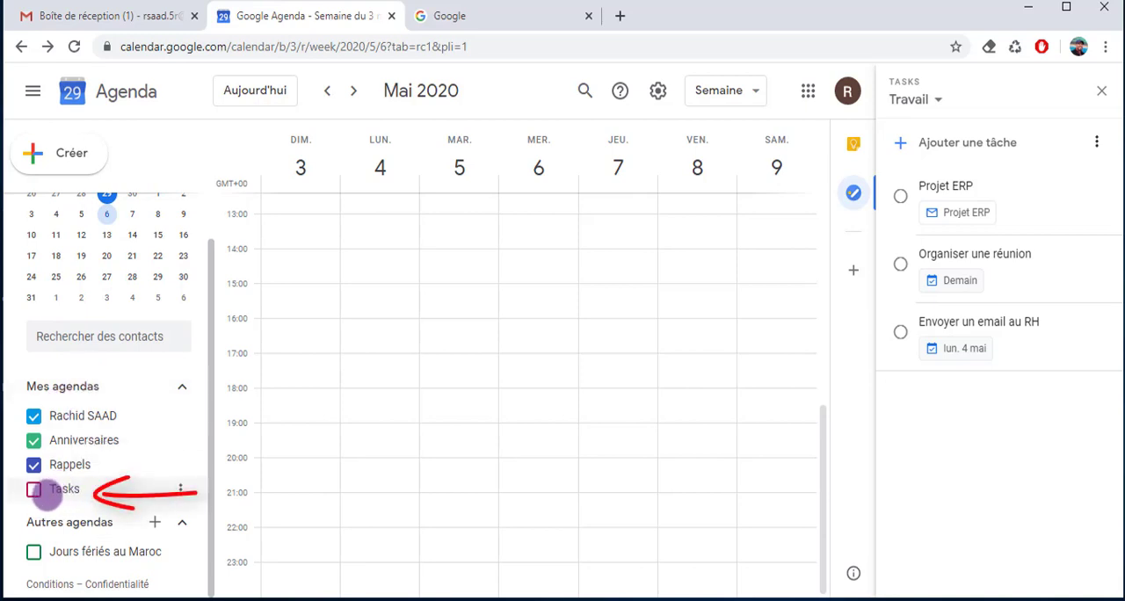
# Display the Tasks calendar in the week view and change its colour to dark grey
pyautogui.click(33, 491)
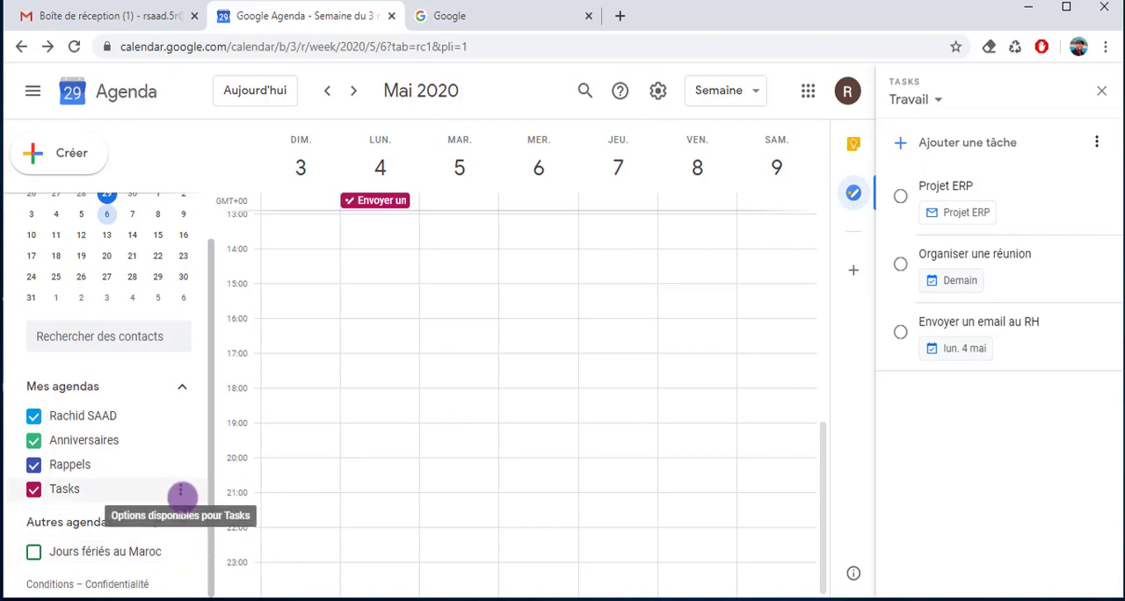
pyautogui.click(180, 488)
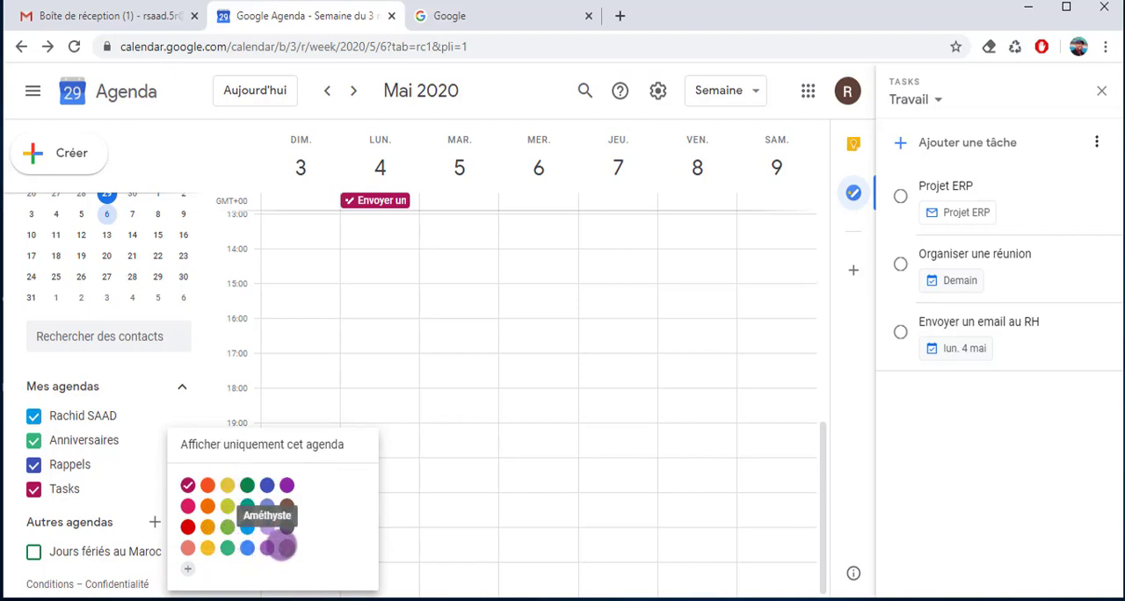
pyautogui.click(284, 526)
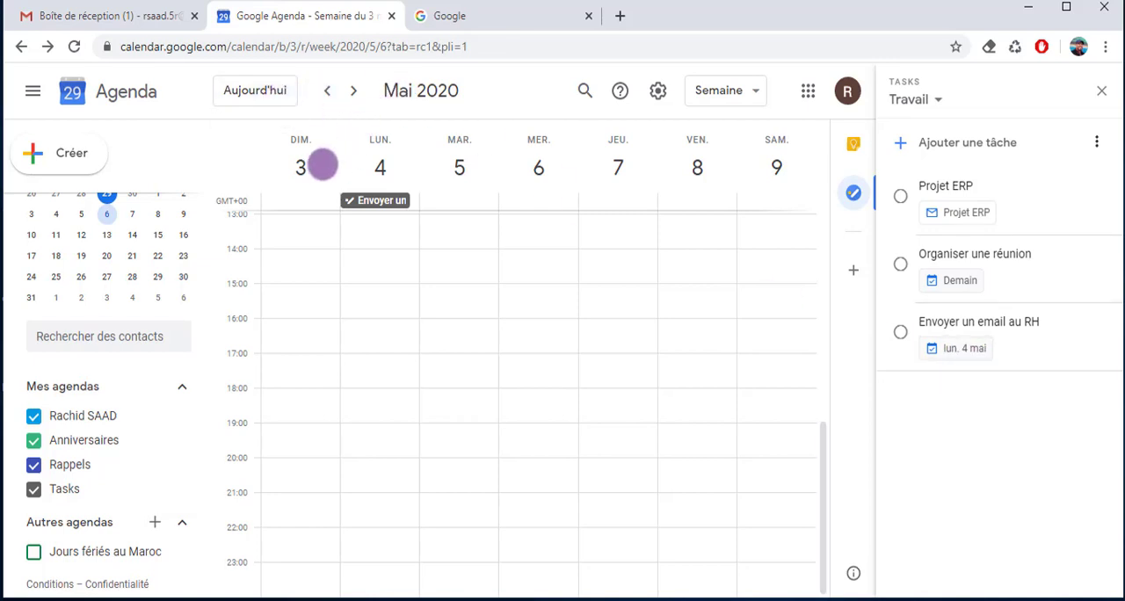
# Examine the weeks before and after 3–9 May 2020 for tasks, and return to the week of 3 May
pyautogui.click(354, 90)
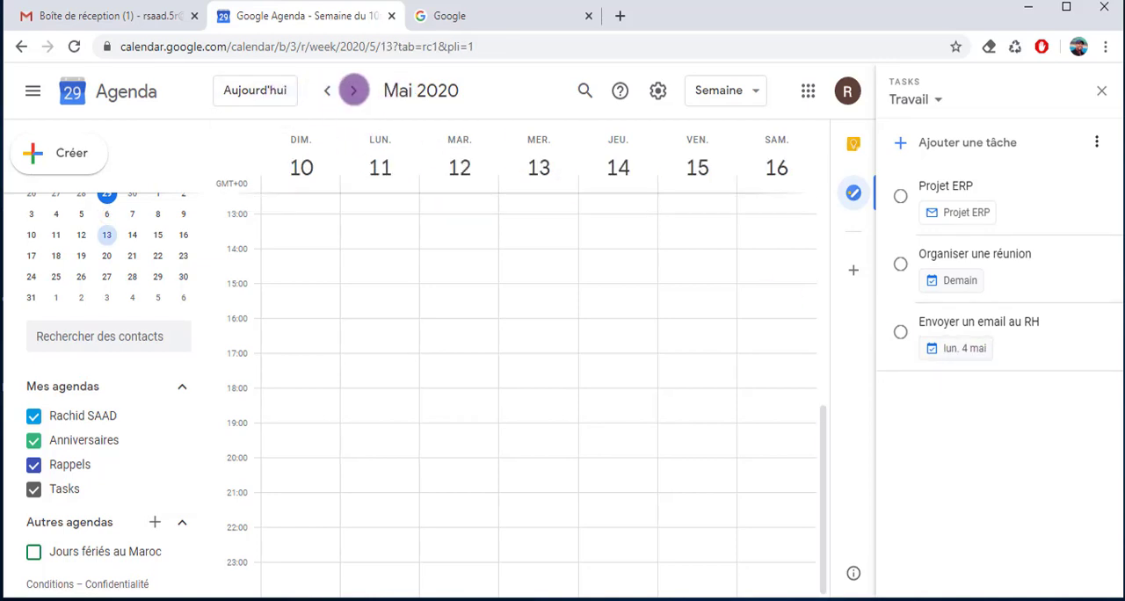
pyautogui.click(324, 90)
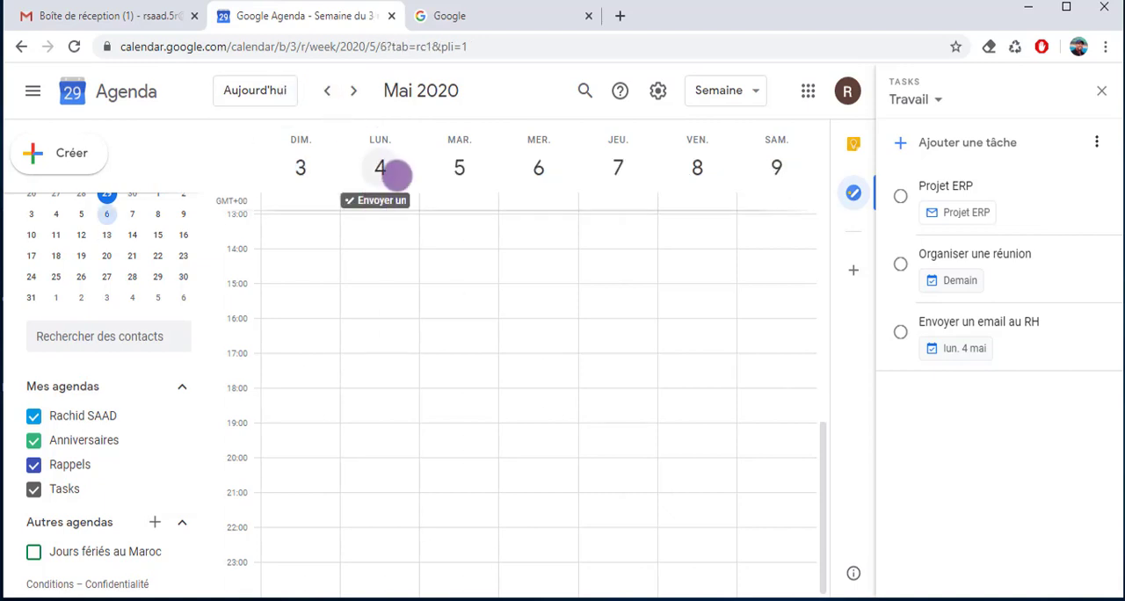
pyautogui.click(326, 91)
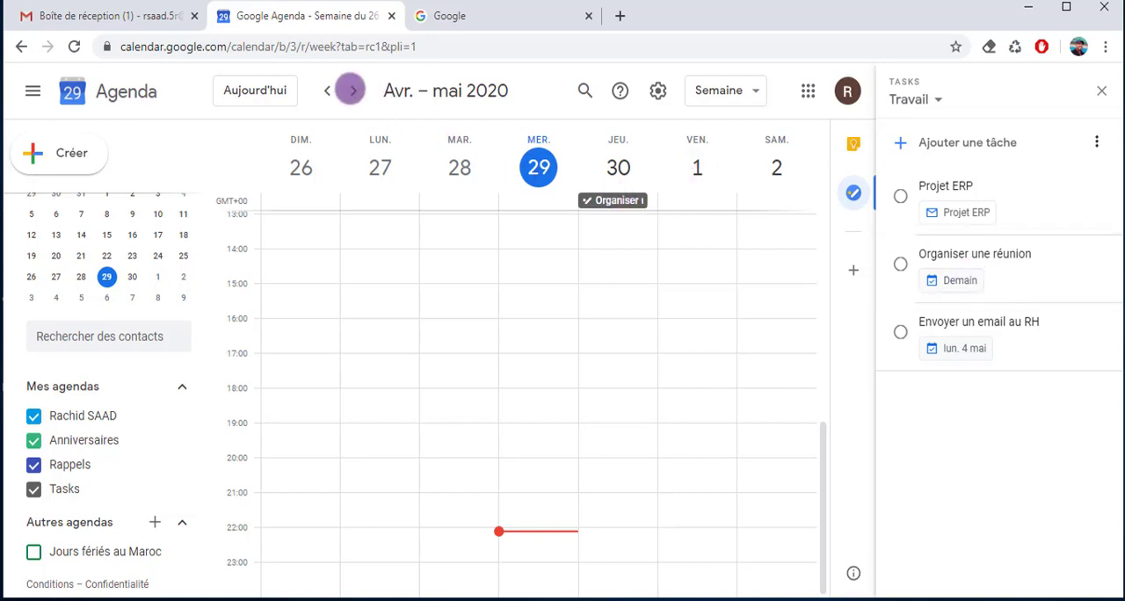
pyautogui.click(353, 91)
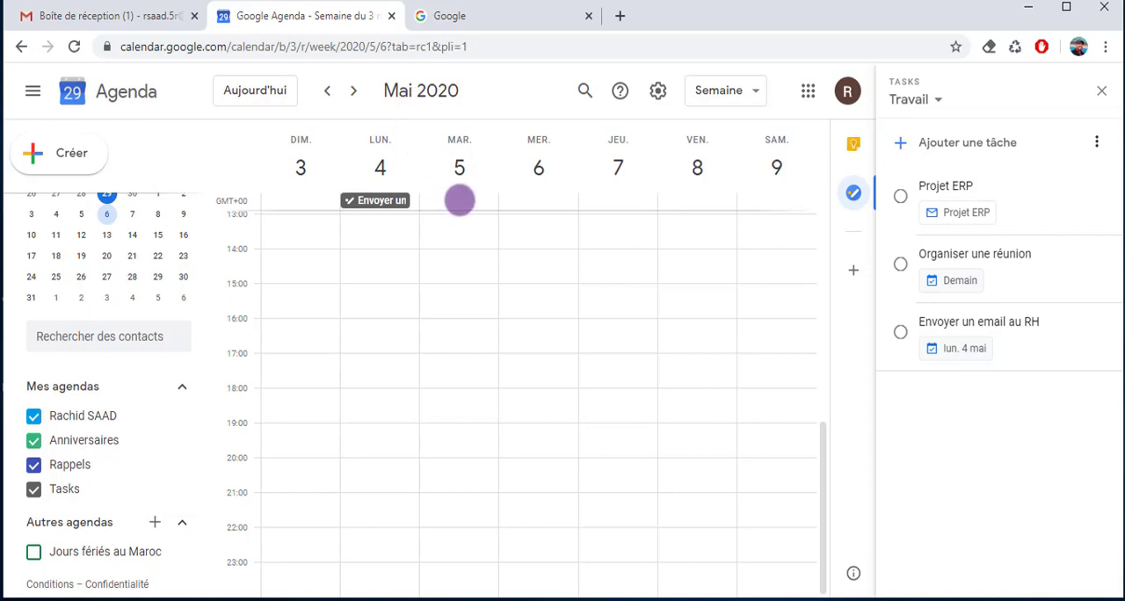
# Create an all-day task titled "Tâche" on 5 May 2020 in the Travail list and save it
pyautogui.click(459, 200)
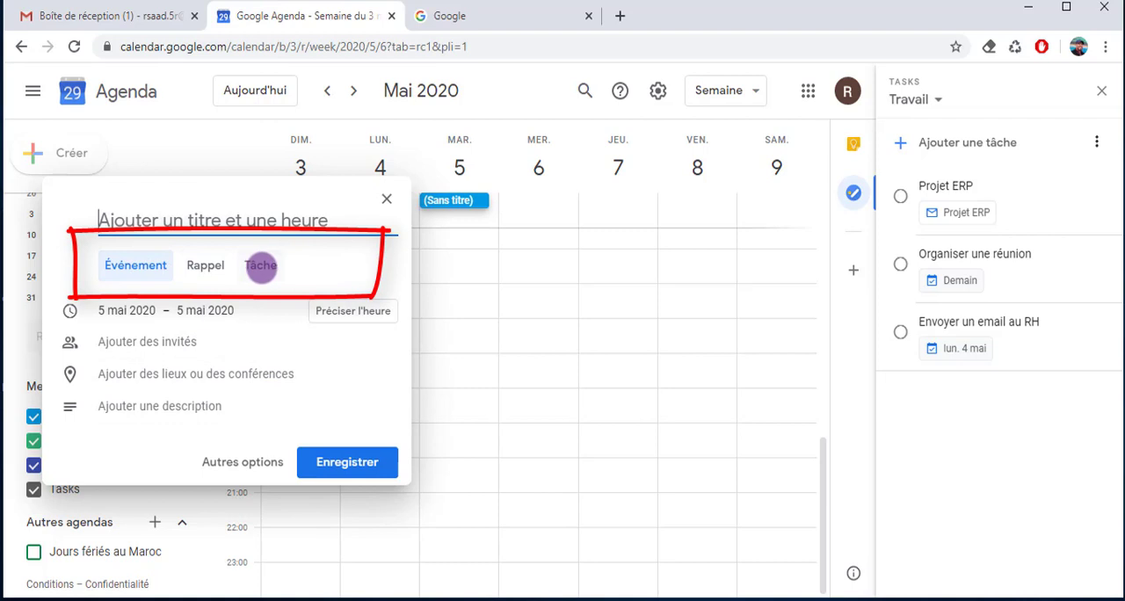
pyautogui.click(261, 266)
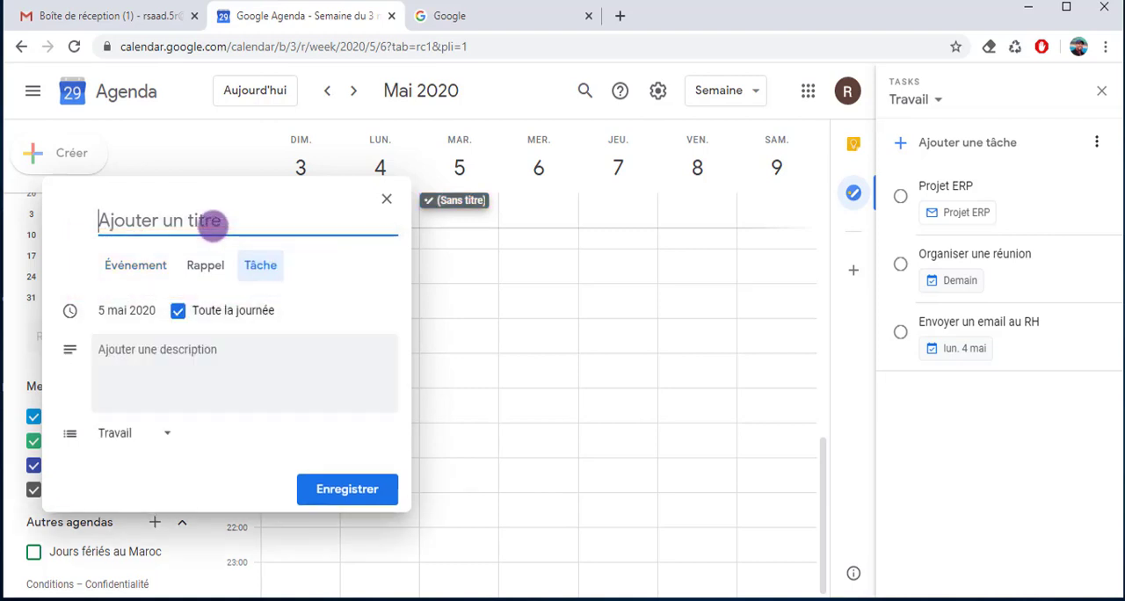
pyautogui.click(213, 226)
pyautogui.write('Tâche')
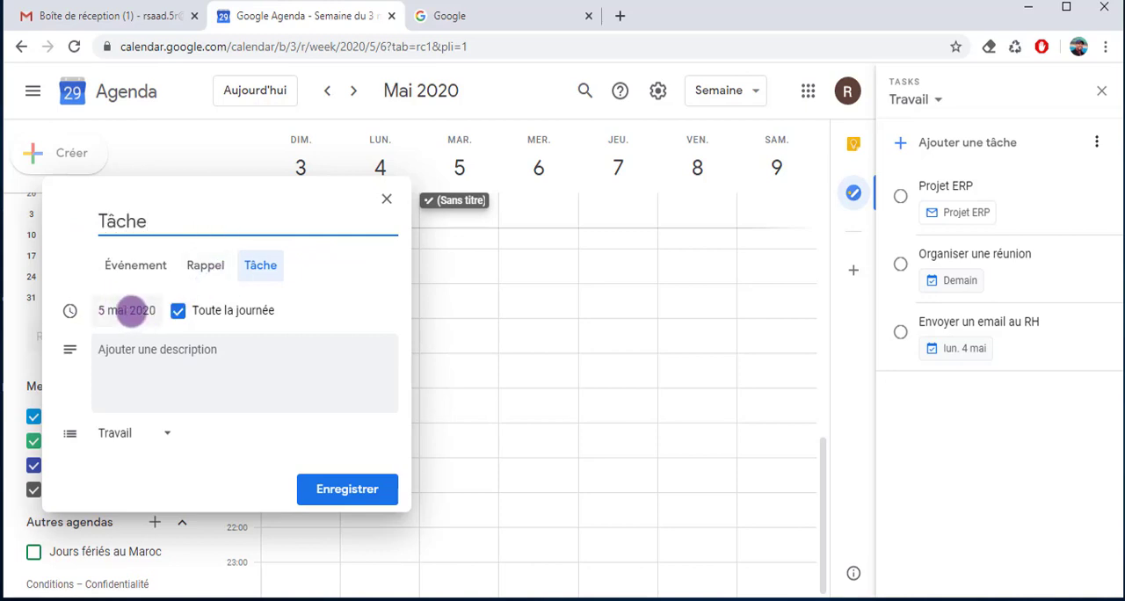
pyautogui.click(346, 489)
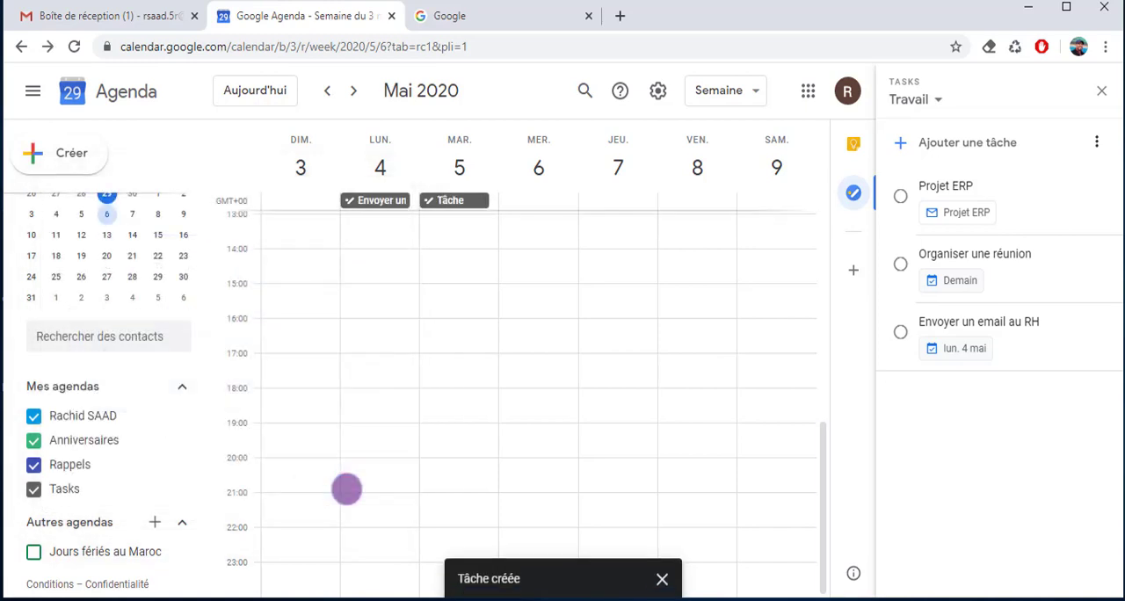